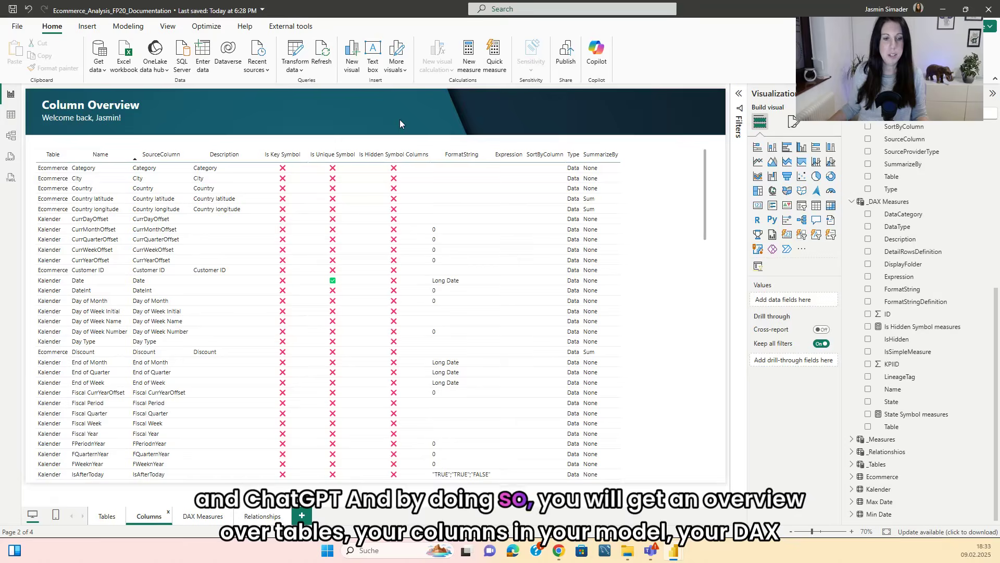
Tour the Table, Column, DAX Measures and Relationships overview pages of the documentation report
{"action": "left_click", "coordinate": [106, 519]}
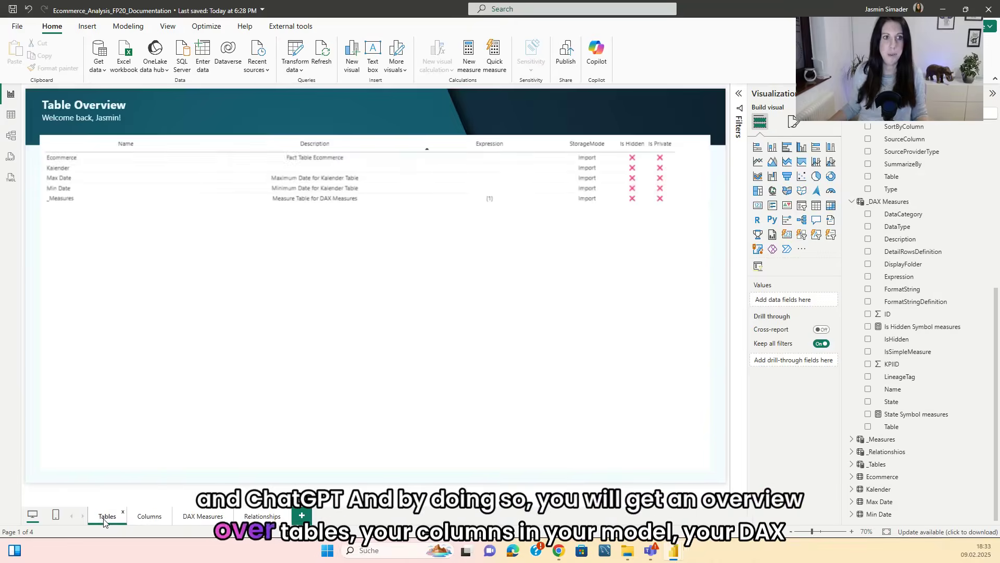
{"action": "left_click", "coordinate": [145, 520]}
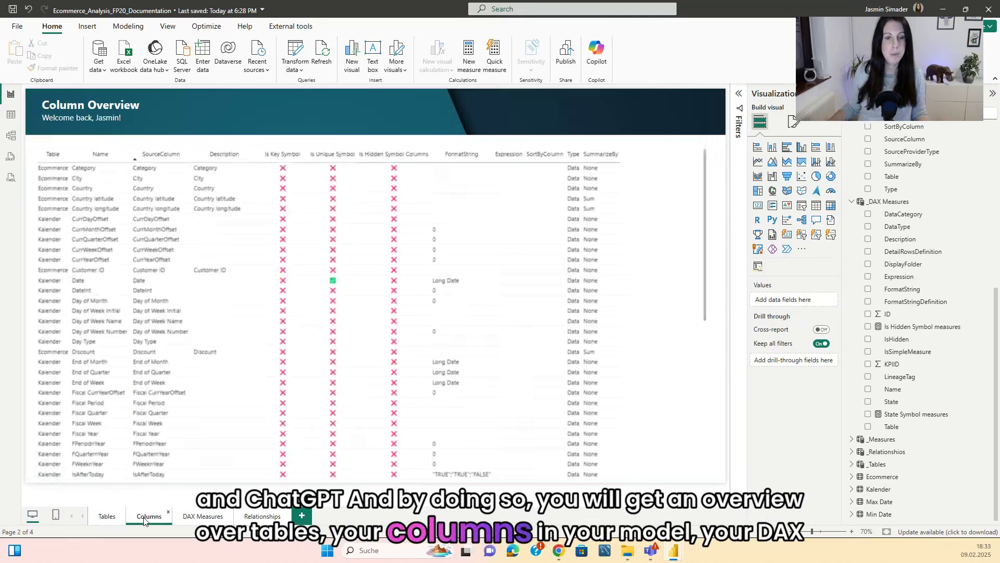
{"action": "left_click", "coordinate": [200, 518]}
{"action": "left_click", "coordinate": [260, 519]}
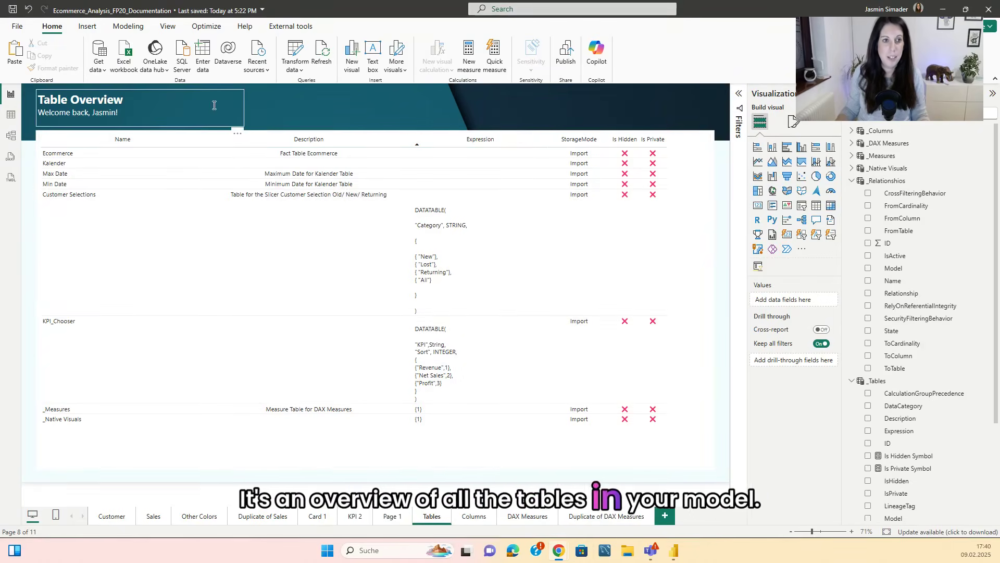
Review the Column, DAX Measures and Relationships overview pages, then return to Table Overview
{"action": "left_click", "coordinate": [462, 517]}
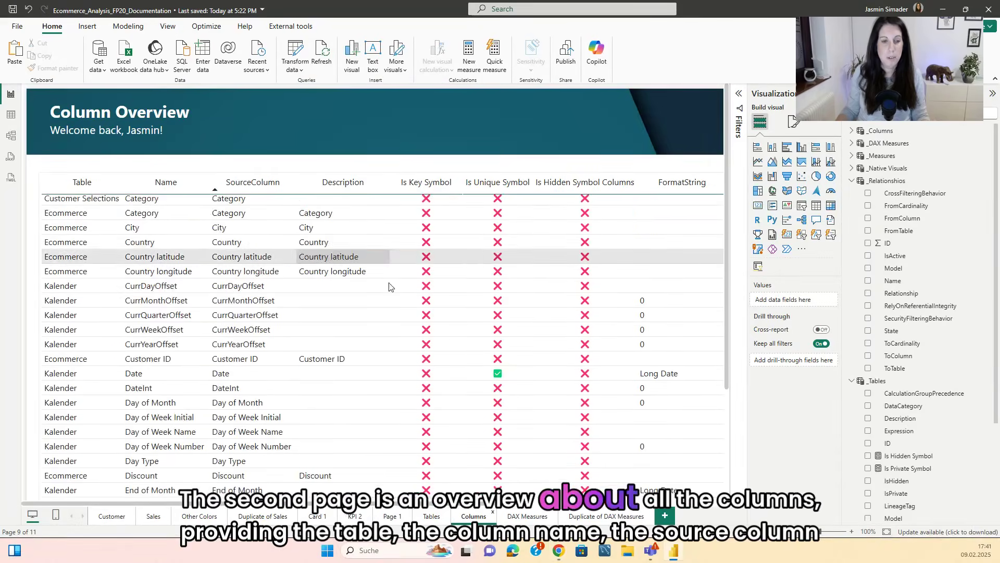
{"action": "scroll", "coordinate": [391, 292], "scroll_direction": "down", "scroll_amount": 7}
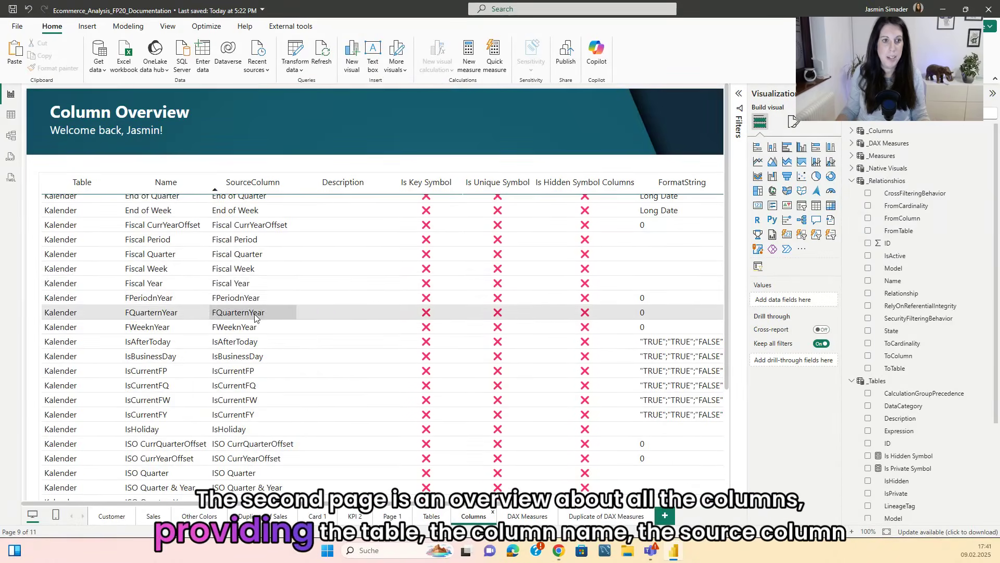
{"action": "scroll", "coordinate": [104, 291], "scroll_direction": "up", "scroll_amount": 7}
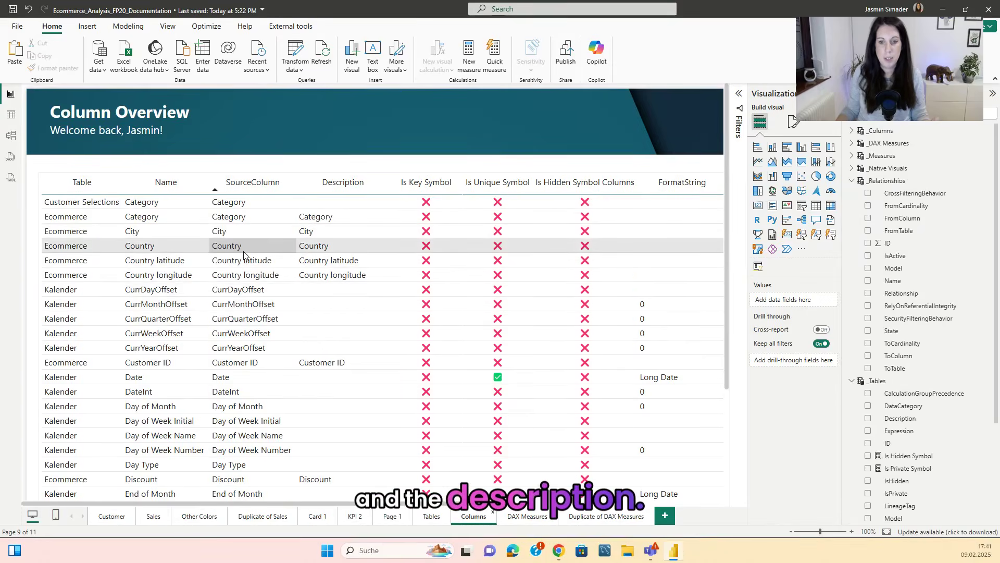
{"action": "left_click", "coordinate": [521, 517]}
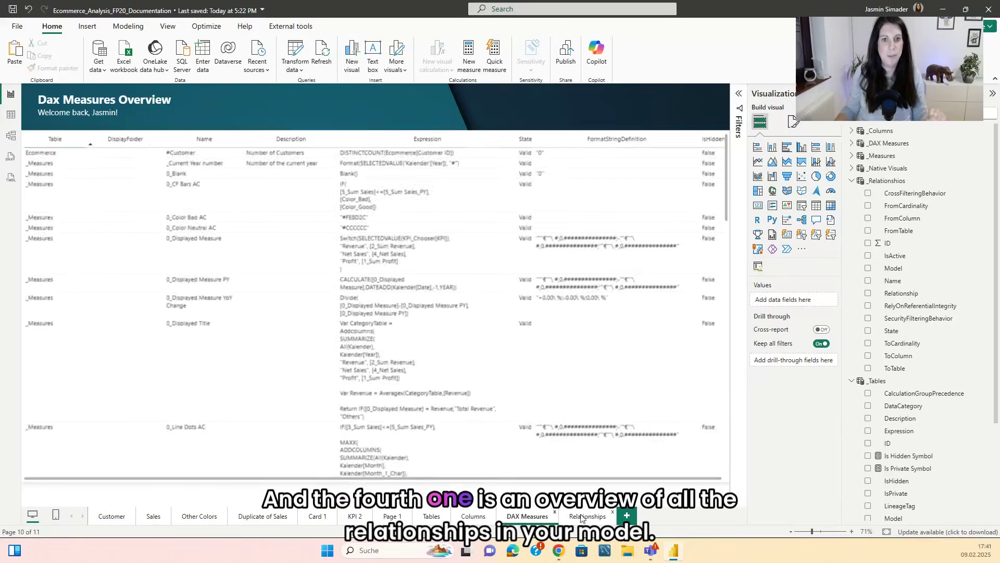
{"action": "left_click", "coordinate": [587, 516]}
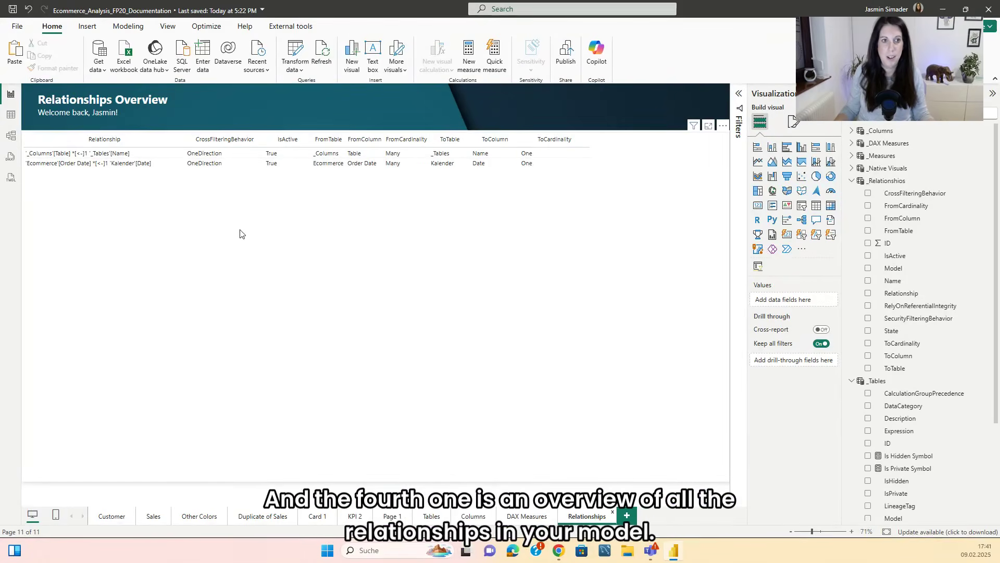
{"action": "left_click", "coordinate": [431, 516]}
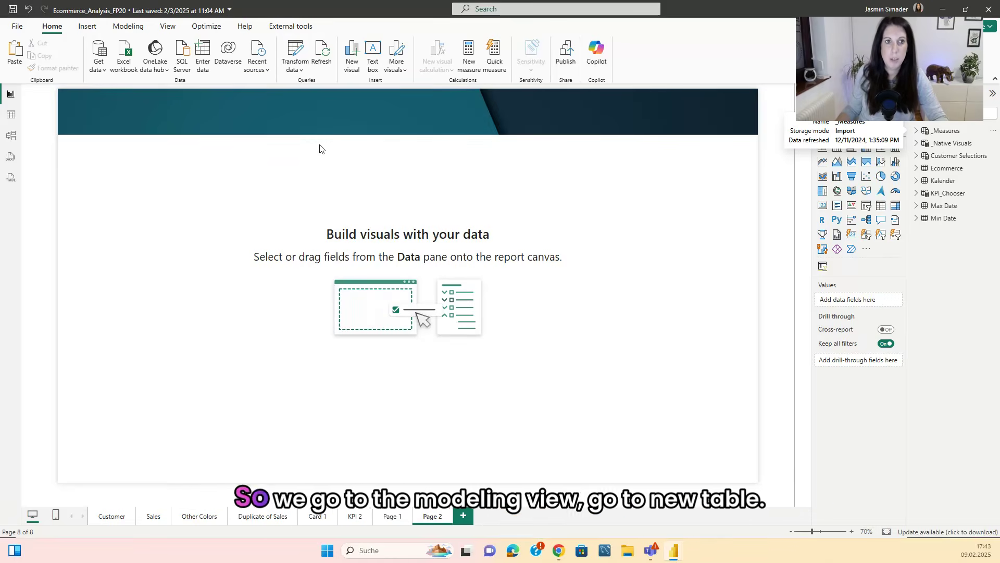
Create a calculated table _Table = INFO.VIEW.TABLES() from the Modeling ribbon's New table
{"action": "left_click", "coordinate": [130, 27]}
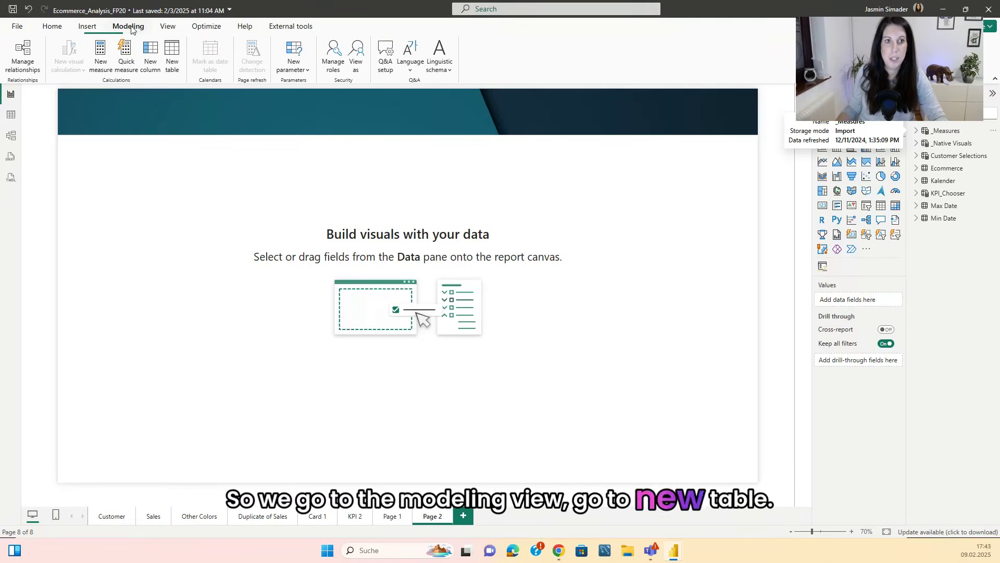
{"action": "left_click", "coordinate": [180, 67]}
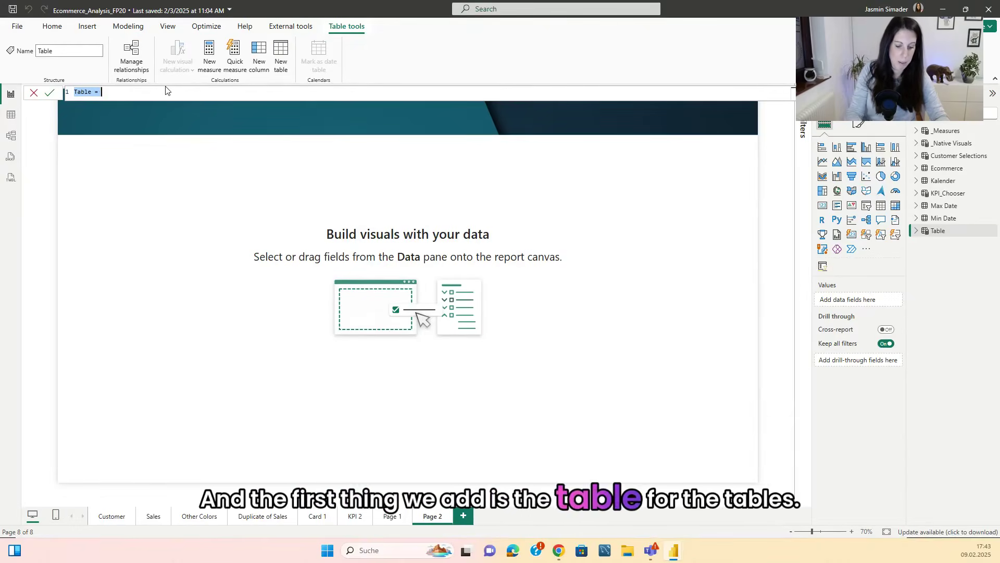
{"action": "key", "text": "BackSpace"}
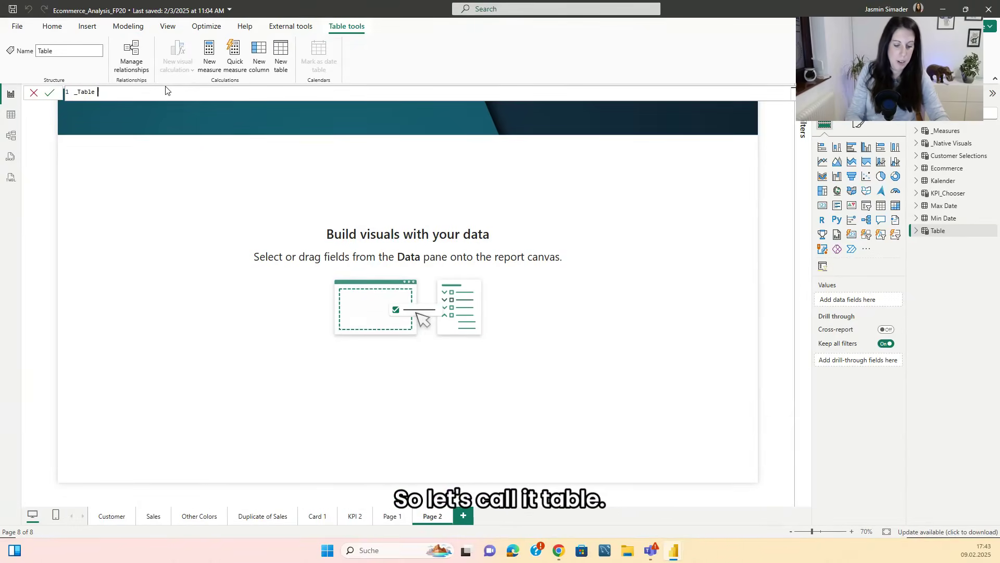
{"action": "type", "text": "_Table = "}
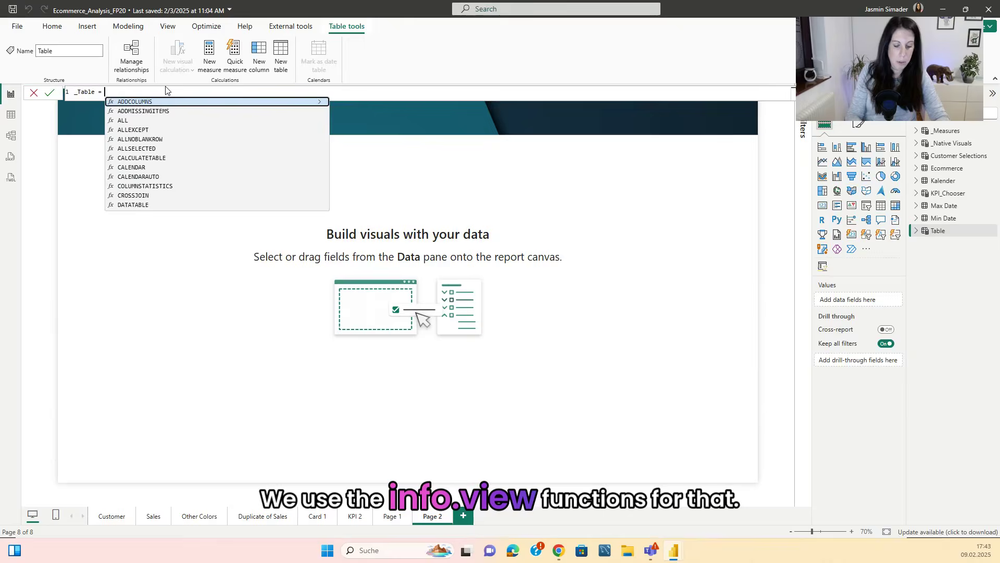
{"action": "type", "text": "Info"}
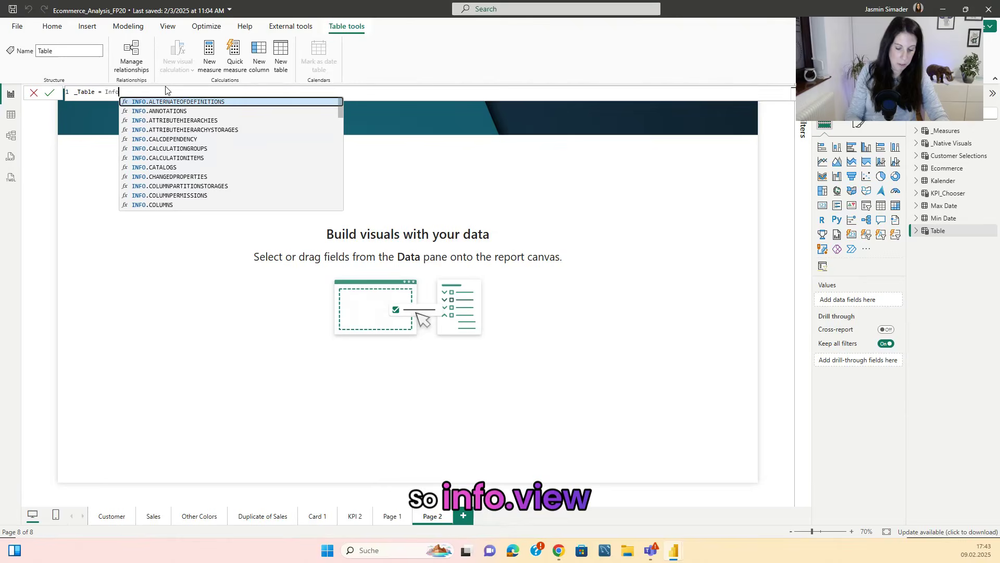
{"action": "type", "text": ".voe"}
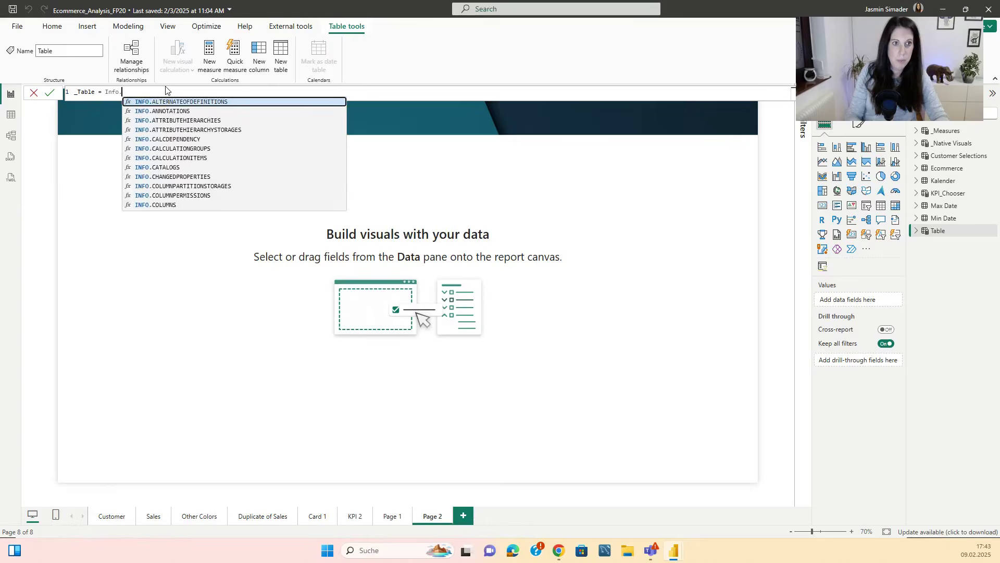
{"action": "key", "text": "BackSpace"}
{"action": "key", "text": "BackSpace"}
{"action": "key", "text": "BackSpace"}
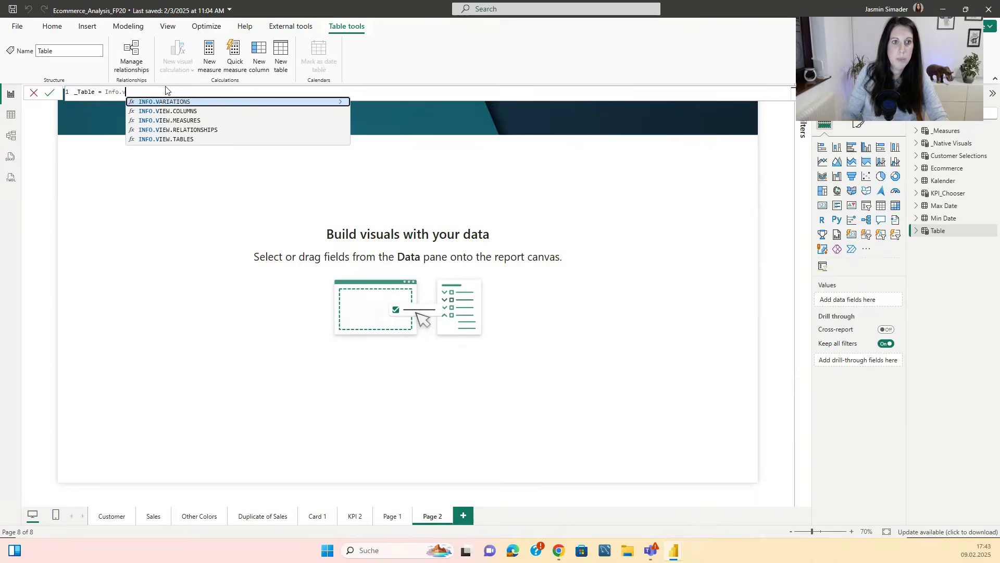
{"action": "type", "text": "iew"}
{"action": "key", "text": "Down"}
{"action": "key", "text": "Down"}
{"action": "key", "text": "Down"}
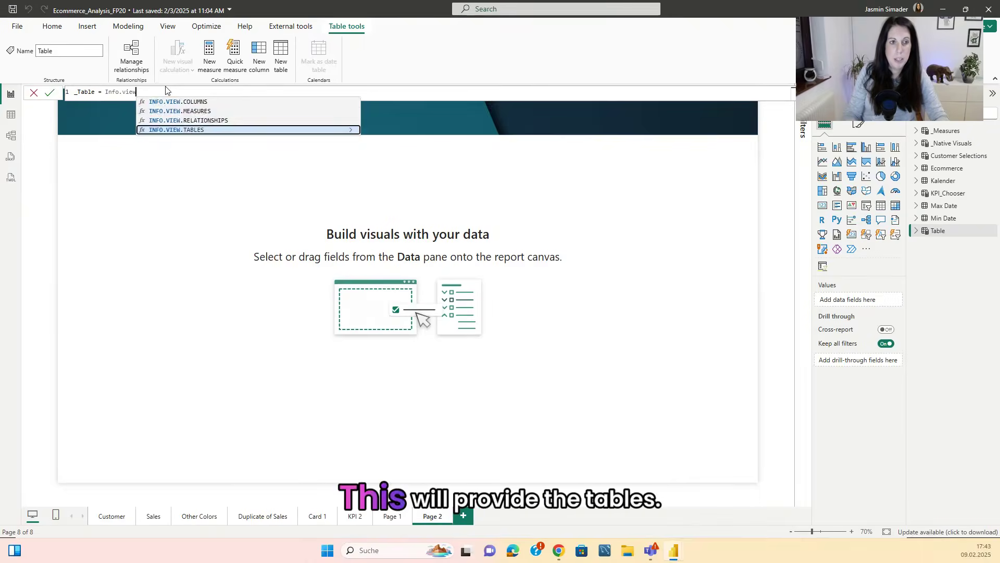
{"action": "key", "text": "Tab"}
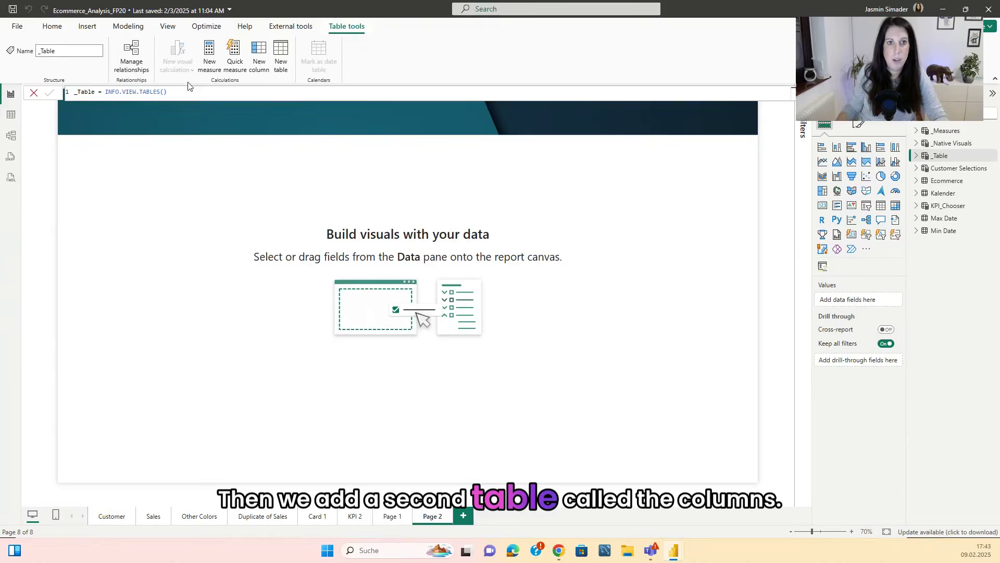
Create a calculated table _Columns = INFO.VIEW.COLUMNS()
{"action": "left_click", "coordinate": [280, 60]}
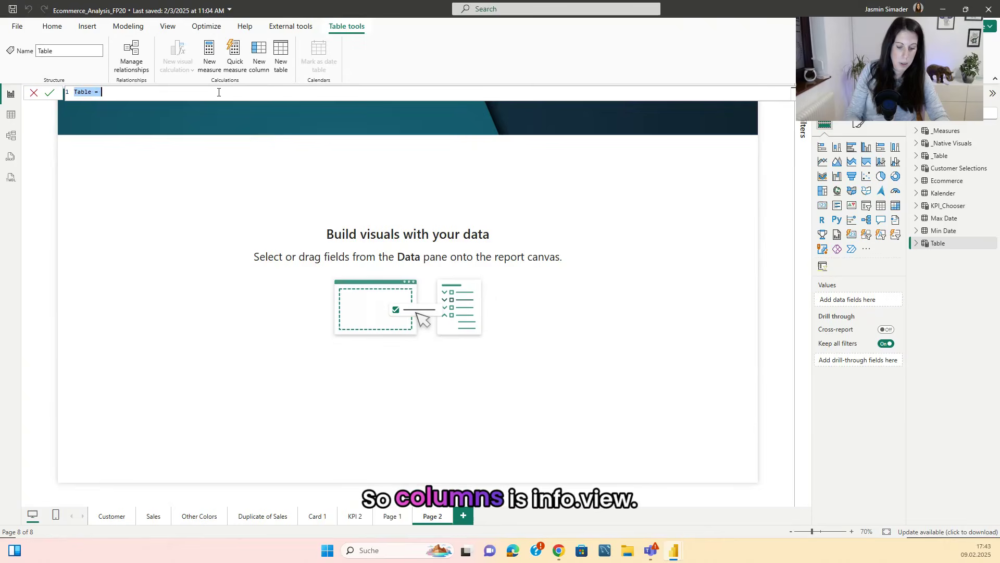
{"action": "type", "text": "_Columns"}
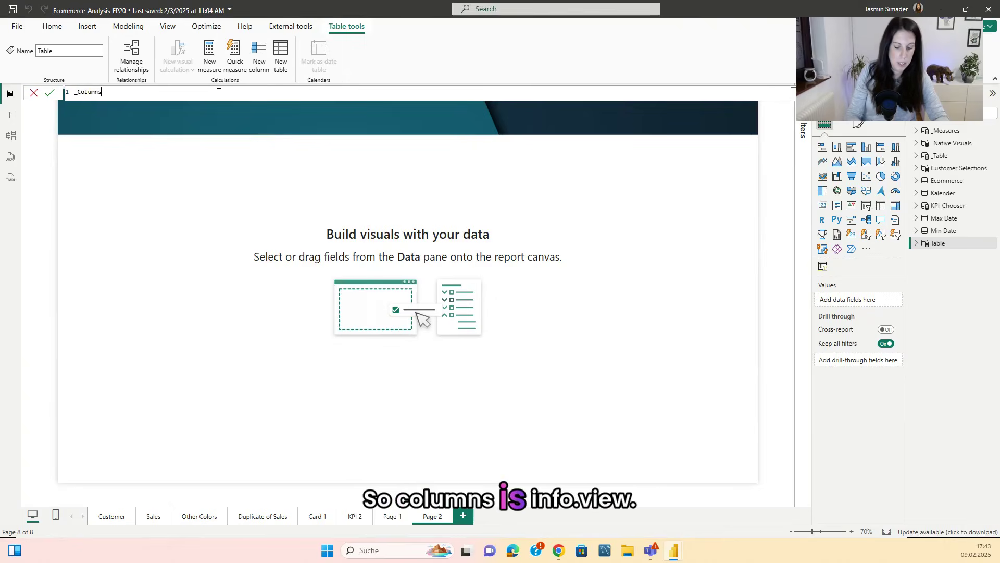
{"action": "type", "text": " = Info.vie"}
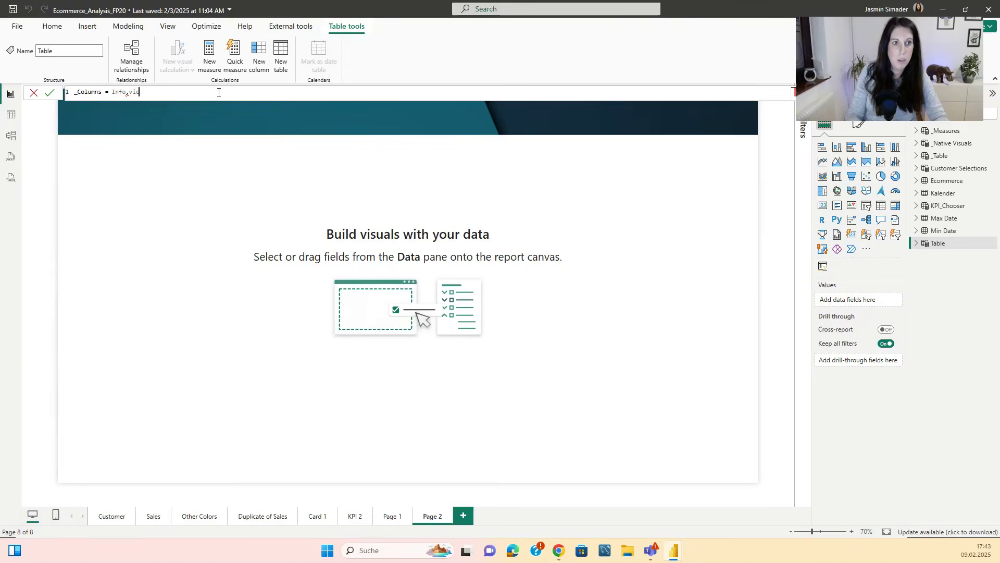
{"action": "key", "text": "BackSpace"}
{"action": "key", "text": "BackSpace"}
{"action": "key", "text": "BackSpace"}
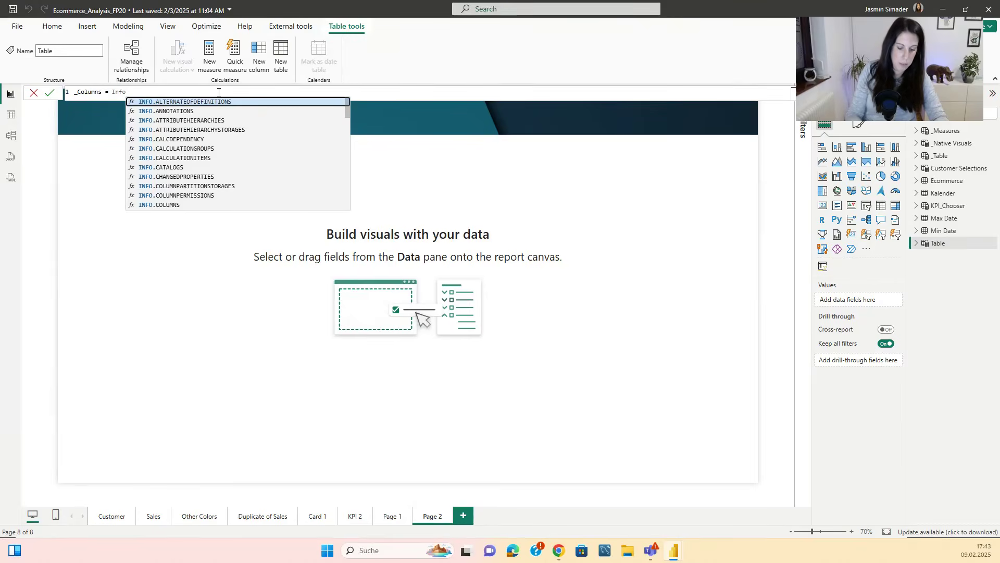
{"action": "type", "text": ".view"}
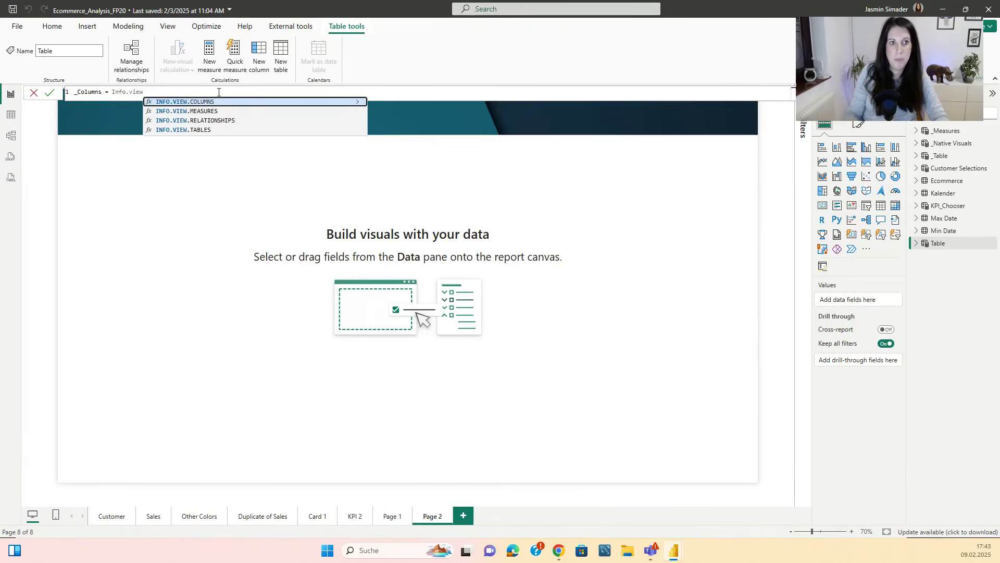
{"action": "key", "text": "Tab"}
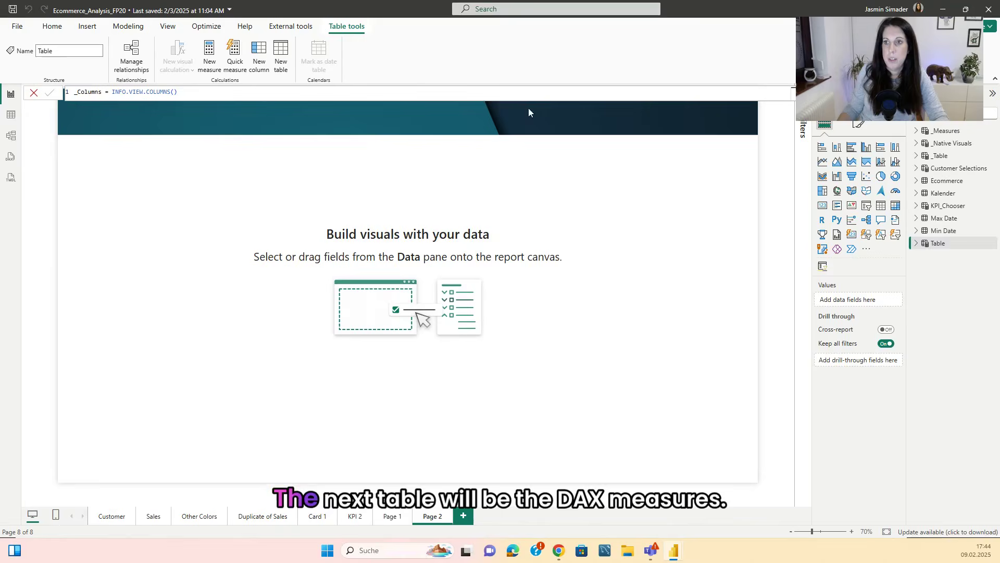
{"action": "key", "text": "Return"}
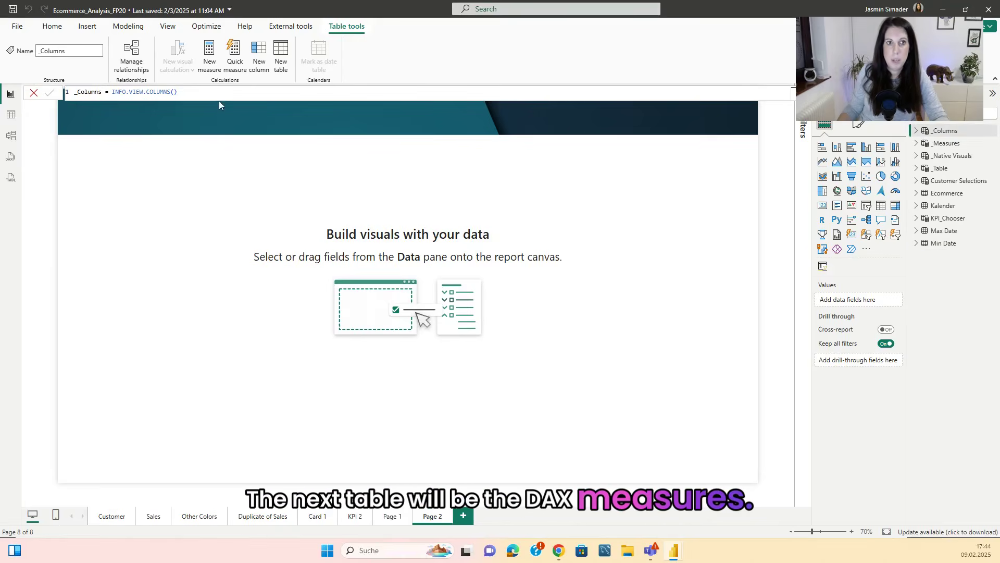
Create another calculated table for measures defined as INFO.VIEW.MEASURES()
{"action": "left_click", "coordinate": [276, 68]}
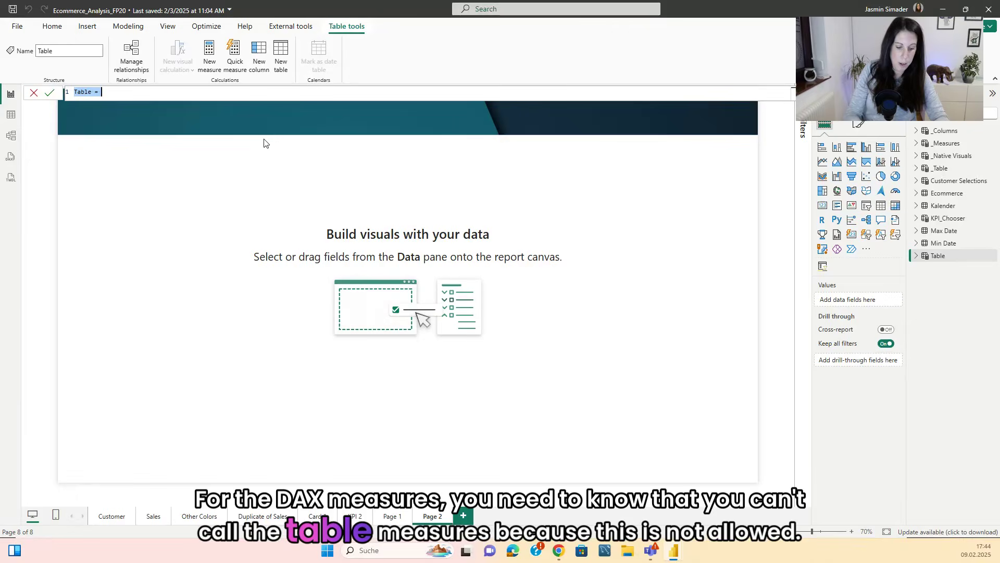
{"action": "type", "text": "_Da"}
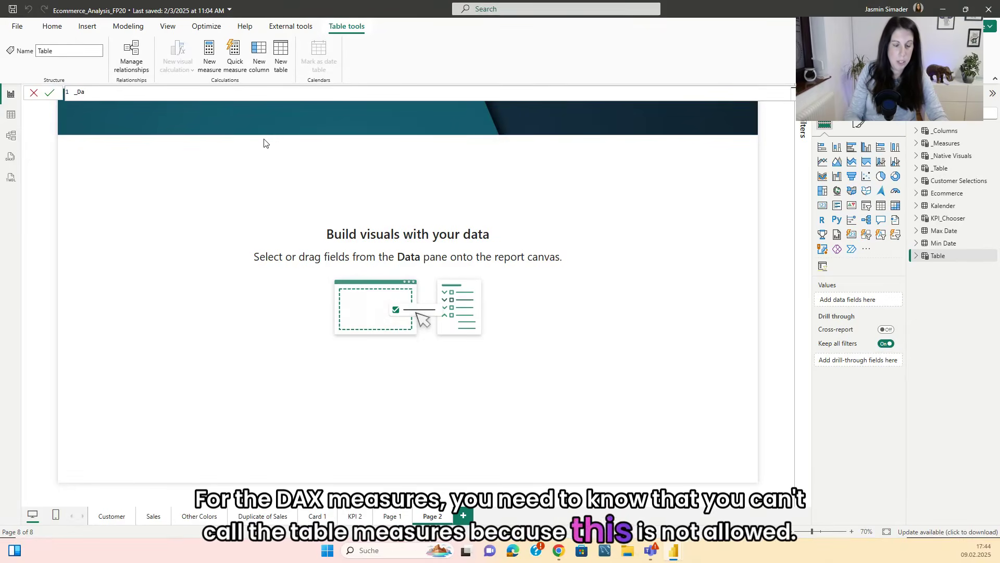
{"action": "type", "text": "x"}
{"action": "type", "text": "X M"}
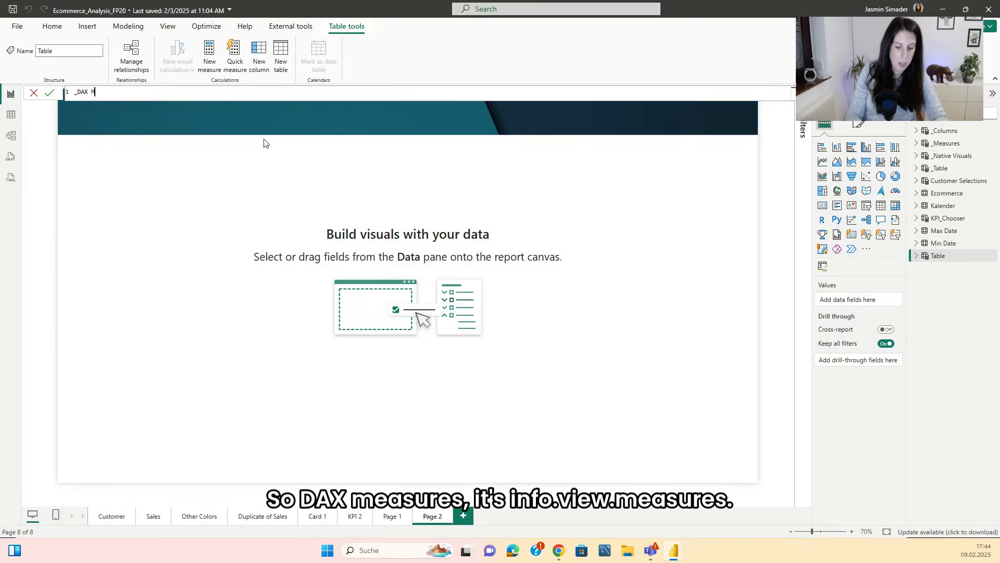
{"action": "type", "text": "easure = "}
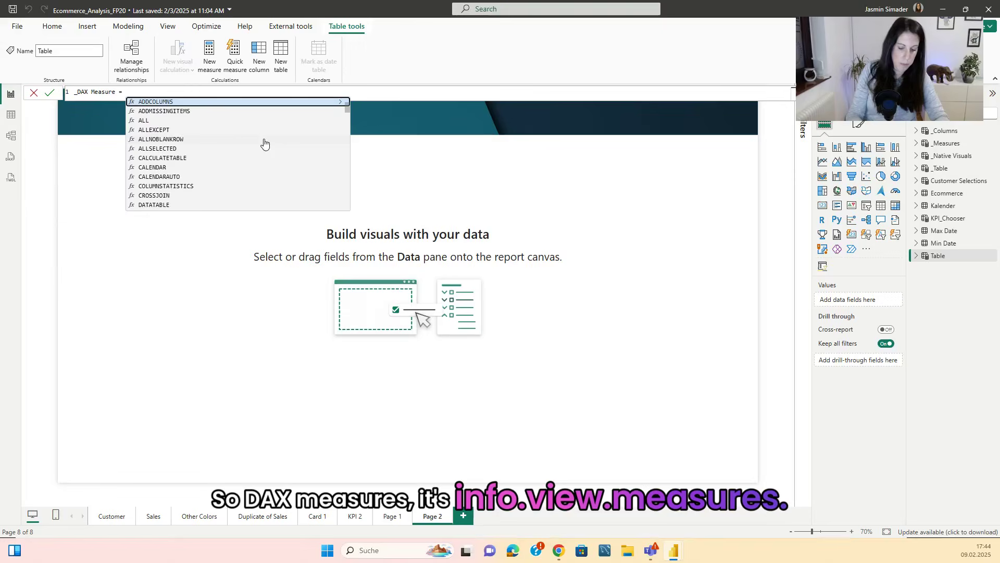
{"action": "type", "text": "Info.v"}
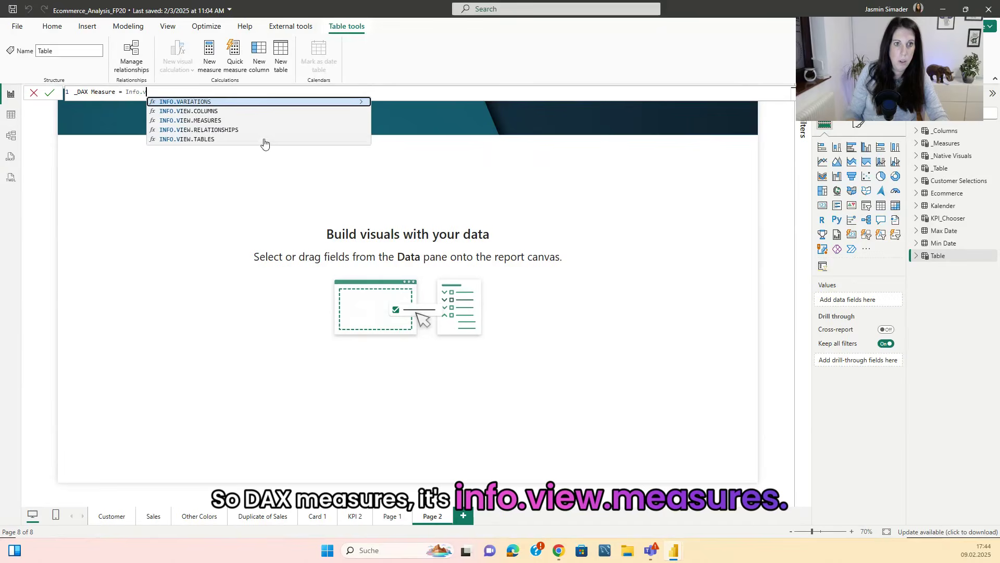
{"action": "type", "text": "ie"}
{"action": "key", "text": "Down"}
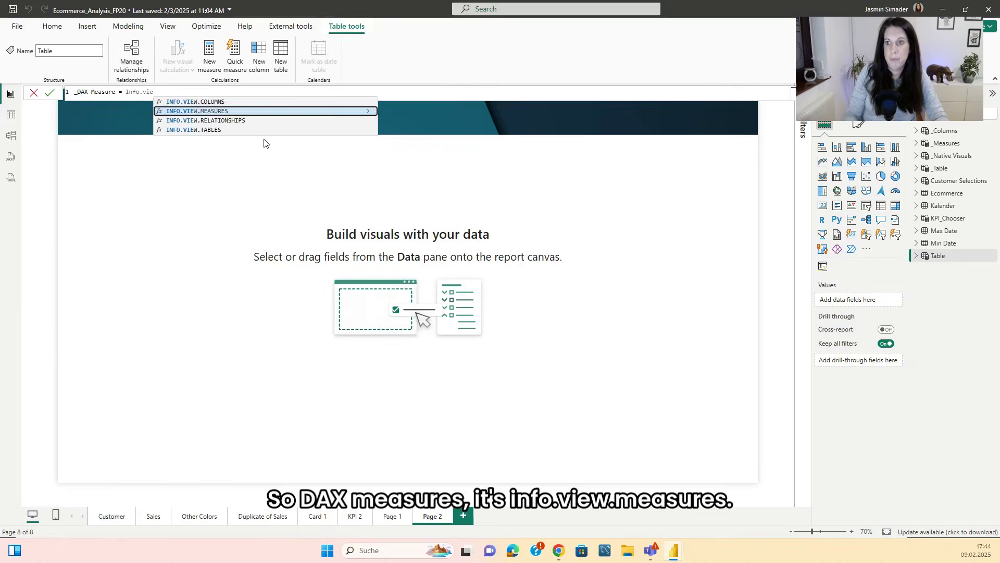
{"action": "key", "text": "Tab"}
{"action": "key", "text": "Return"}
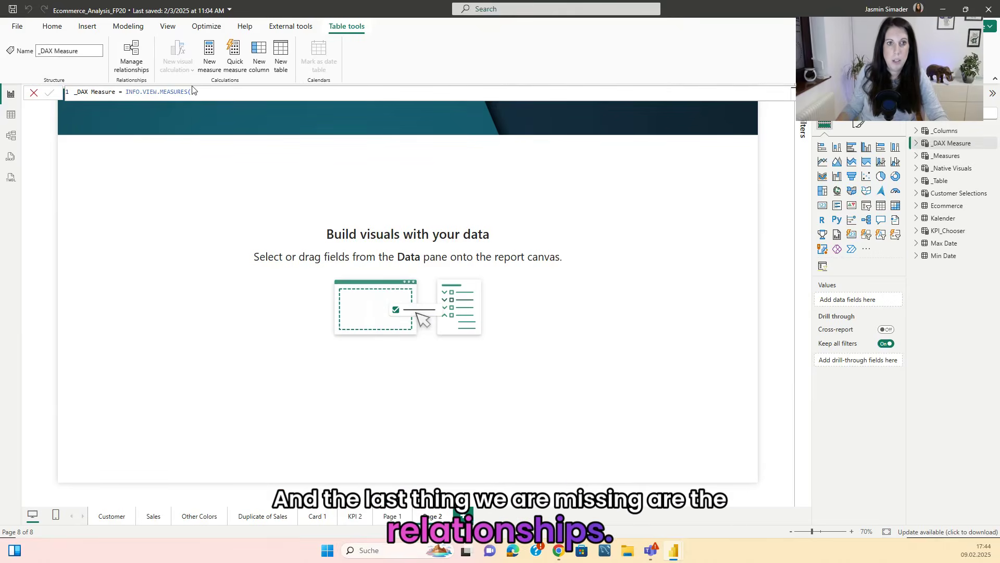
Create the _Relationships calculated table as INFO.VIEW.RELATIONSHIPS()
{"action": "left_click", "coordinate": [281, 54]}
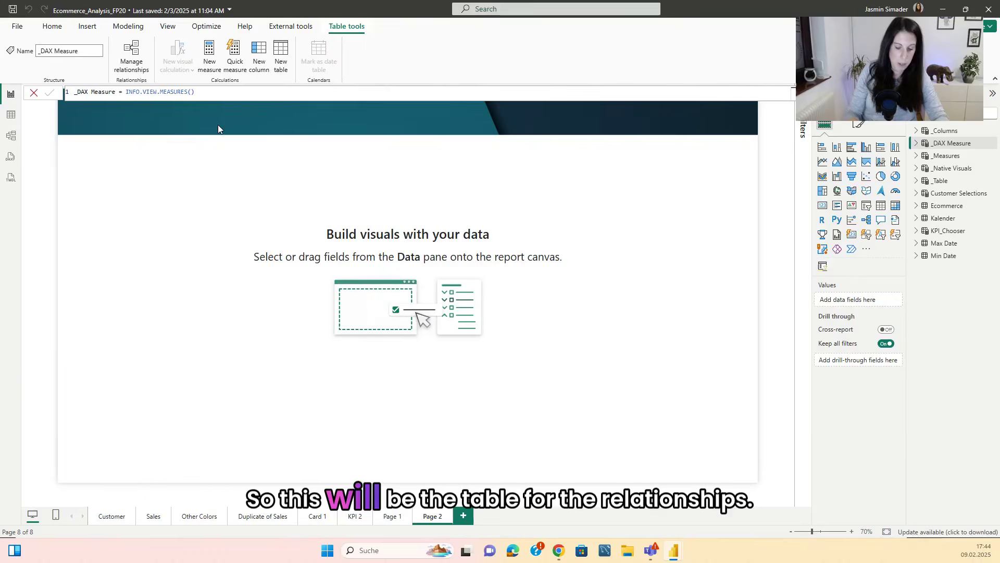
{"action": "type", "text": "_"}
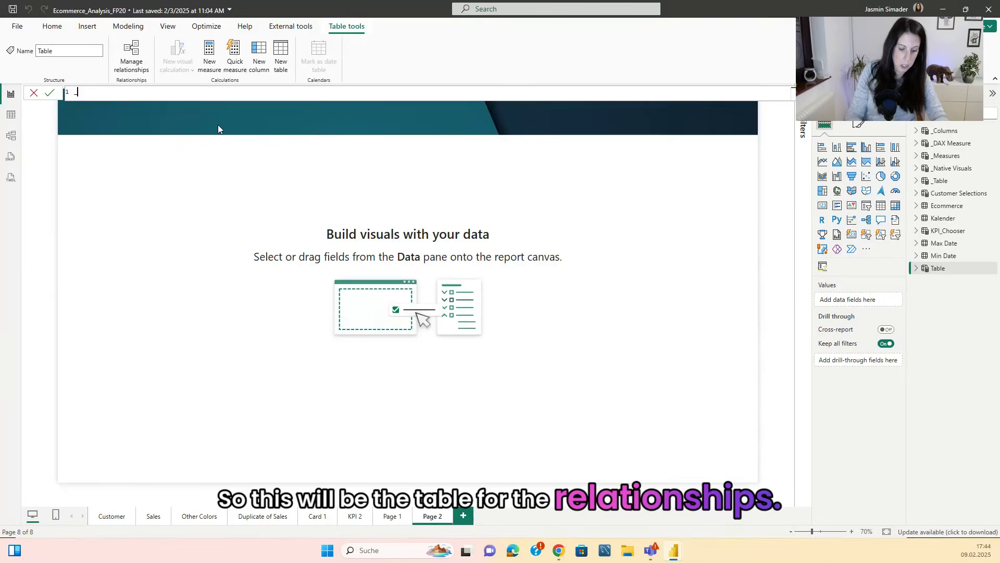
{"action": "type", "text": "Relationshi"}
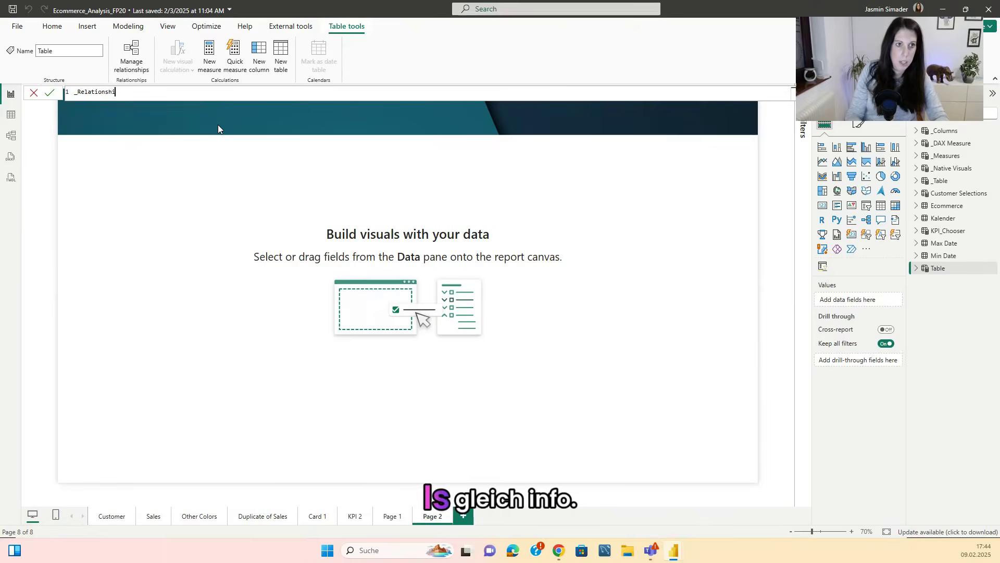
{"action": "type", "text": "ps = I"}
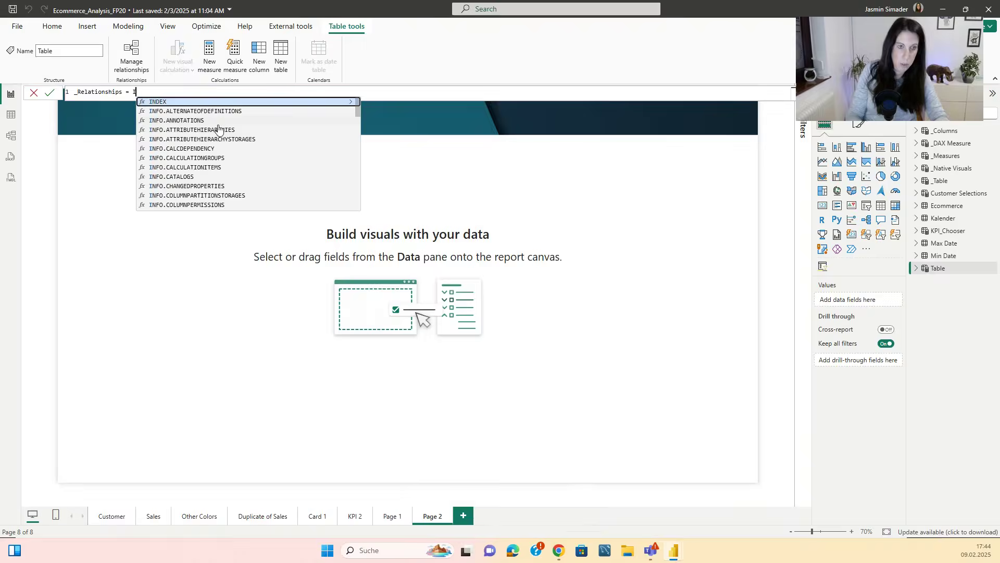
{"action": "type", "text": "nfo.vie"}
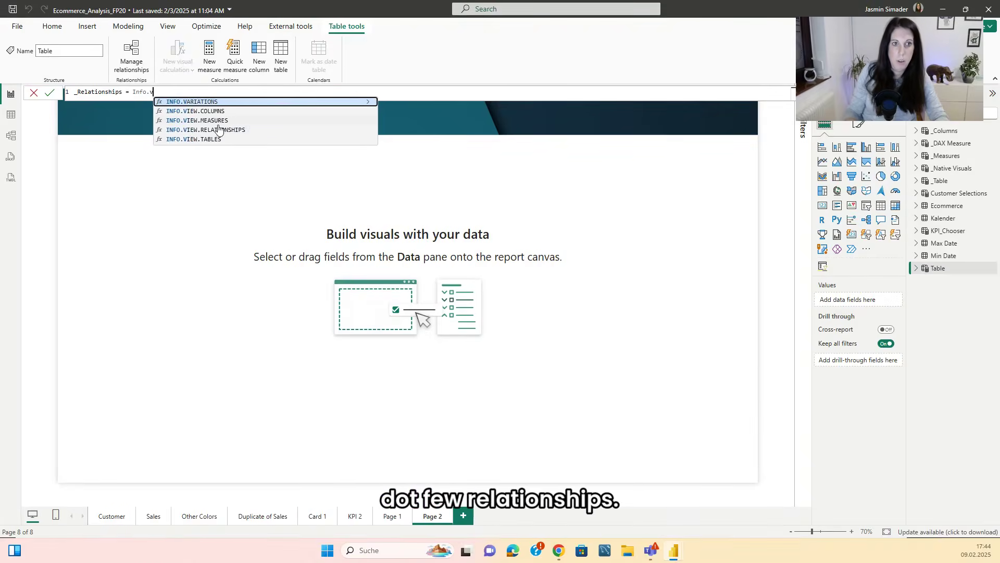
{"action": "key", "text": "Down"}
{"action": "key", "text": "Down"}
{"action": "key", "text": "Tab"}
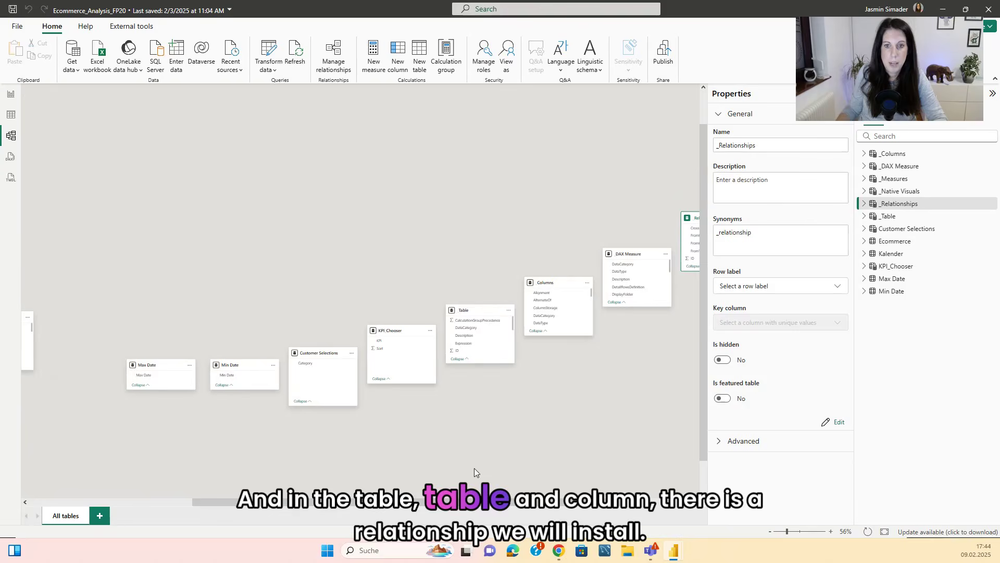
Arrange the _Table and _Columns cards side by side and enlarge them to show all columns
{"action": "left_click_drag", "start_coordinate": [463, 316], "coordinate": [255, 145]}
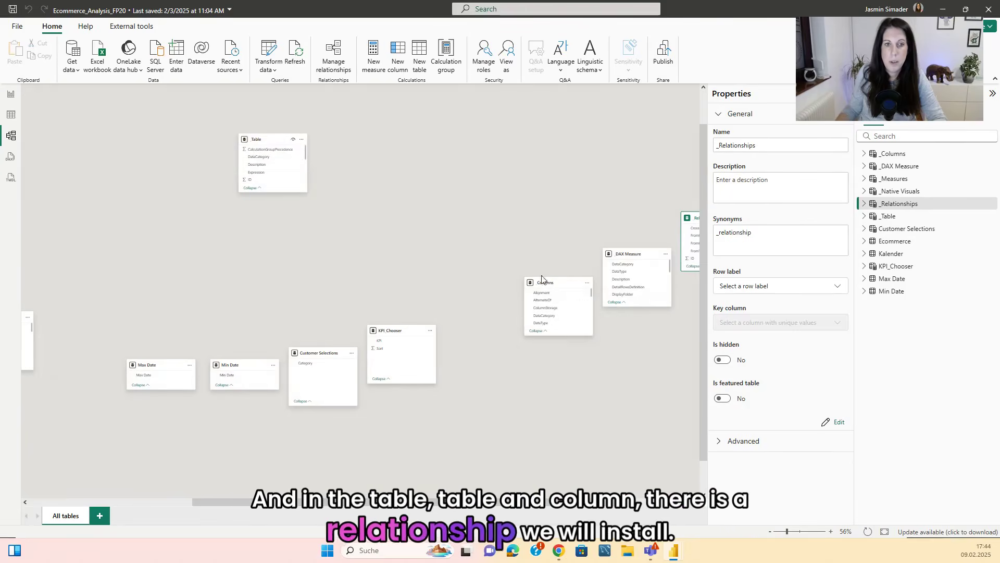
{"action": "left_click_drag", "start_coordinate": [563, 290], "coordinate": [373, 147]}
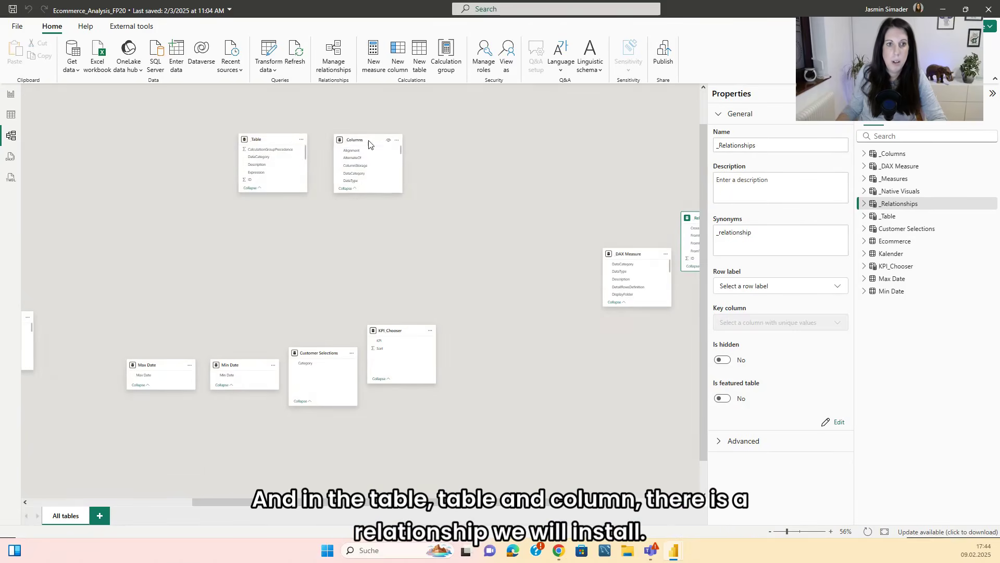
{"action": "scroll", "coordinate": [316, 146], "scroll_direction": "up", "scroll_amount": 3}
{"action": "left_click_drag", "start_coordinate": [229, 170], "coordinate": [240, 332]}
{"action": "left_click_drag", "start_coordinate": [379, 171], "coordinate": [380, 318]}
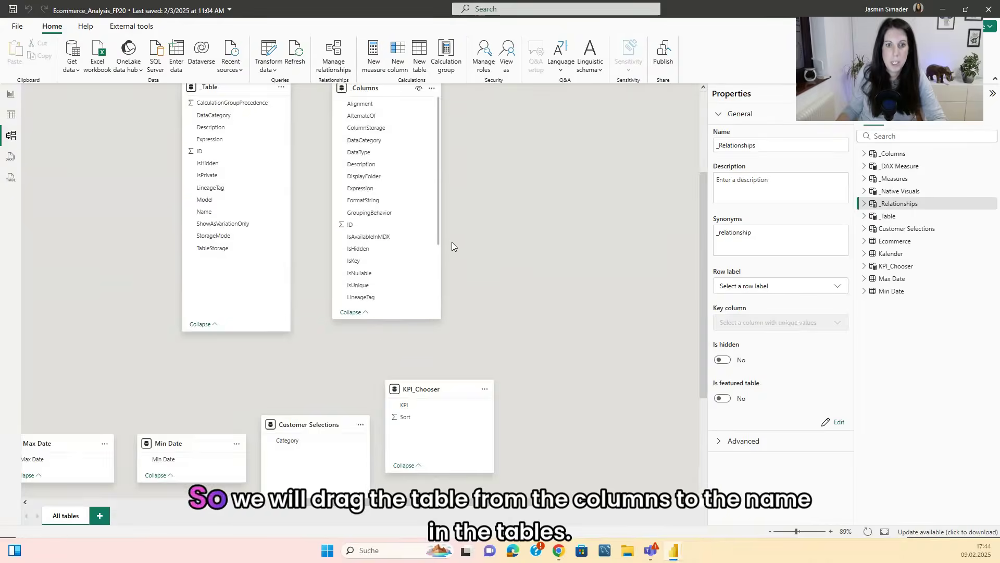
Save a many-to-one relationship from _Columns[Table] to _Table[Name]
{"action": "scroll", "coordinate": [454, 228], "scroll_direction": "up", "scroll_amount": 2}
{"action": "scroll", "coordinate": [408, 299], "scroll_direction": "down", "scroll_amount": 5}
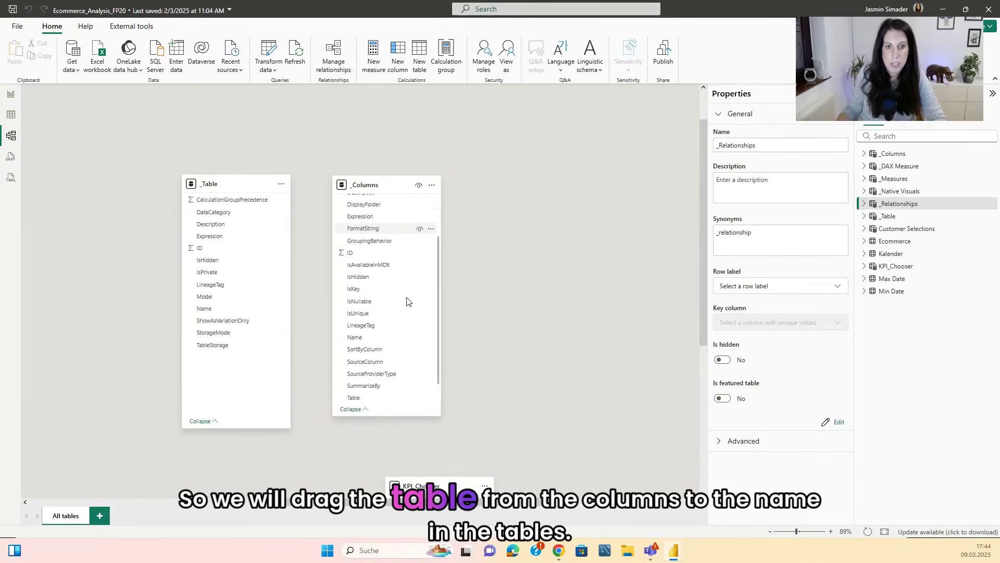
{"action": "scroll", "coordinate": [407, 301], "scroll_direction": "up", "scroll_amount": 1}
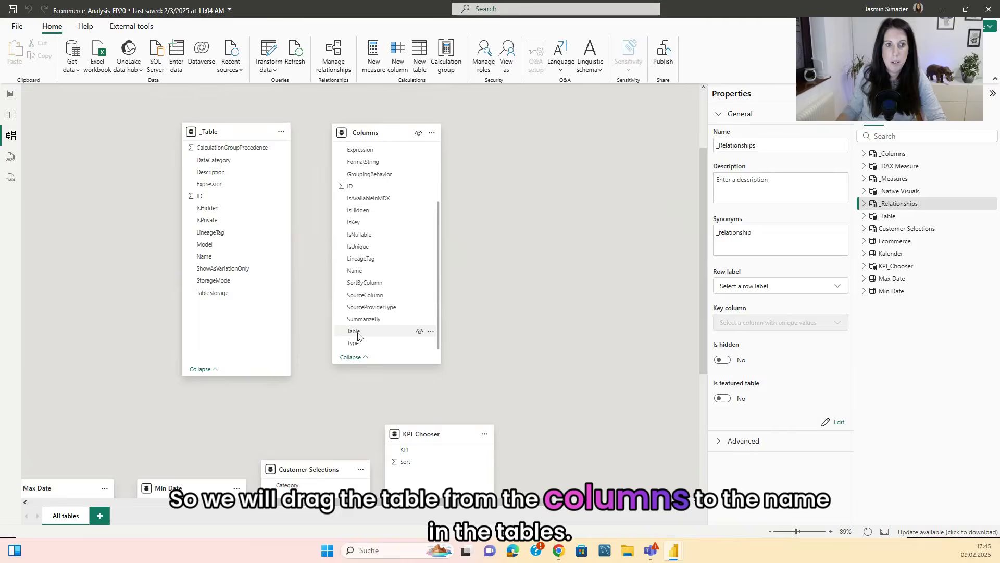
{"action": "left_click_drag", "start_coordinate": [358, 336], "coordinate": [239, 259]}
{"action": "left_click", "coordinate": [606, 438]}
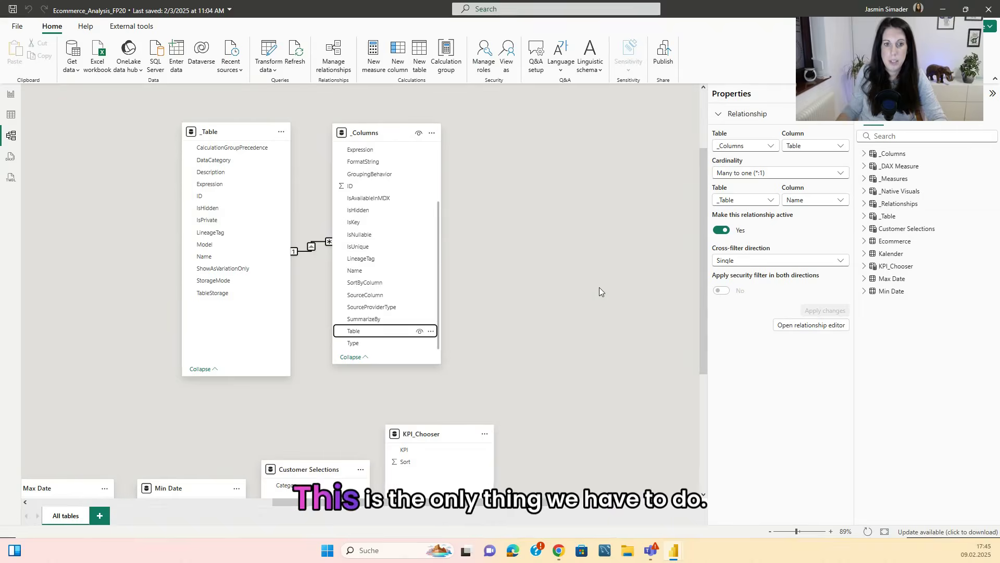
Insert a table visual on Page 2 below the header banner and expand _Table's fields
{"action": "left_click", "coordinate": [11, 95]}
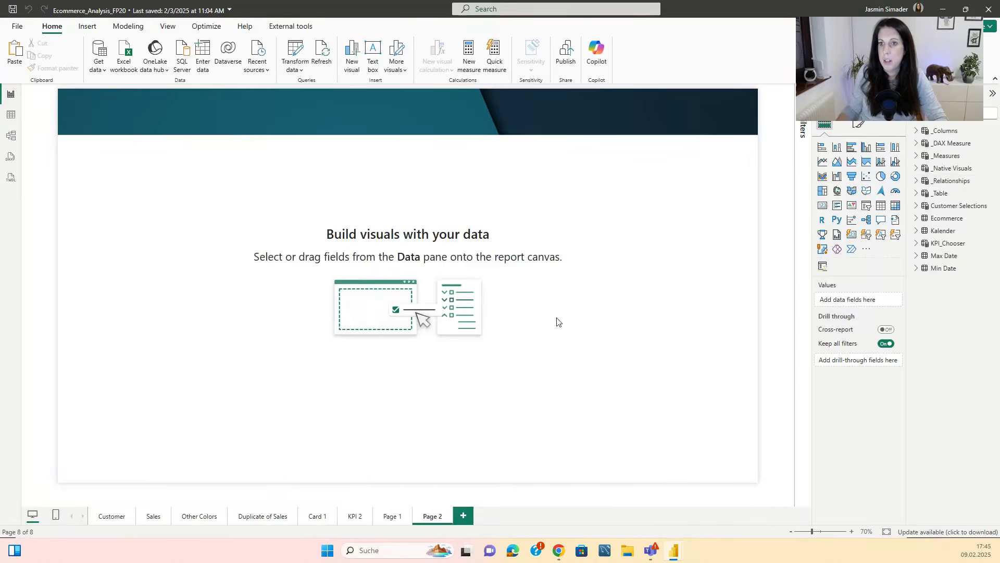
{"action": "left_click", "coordinate": [881, 205]}
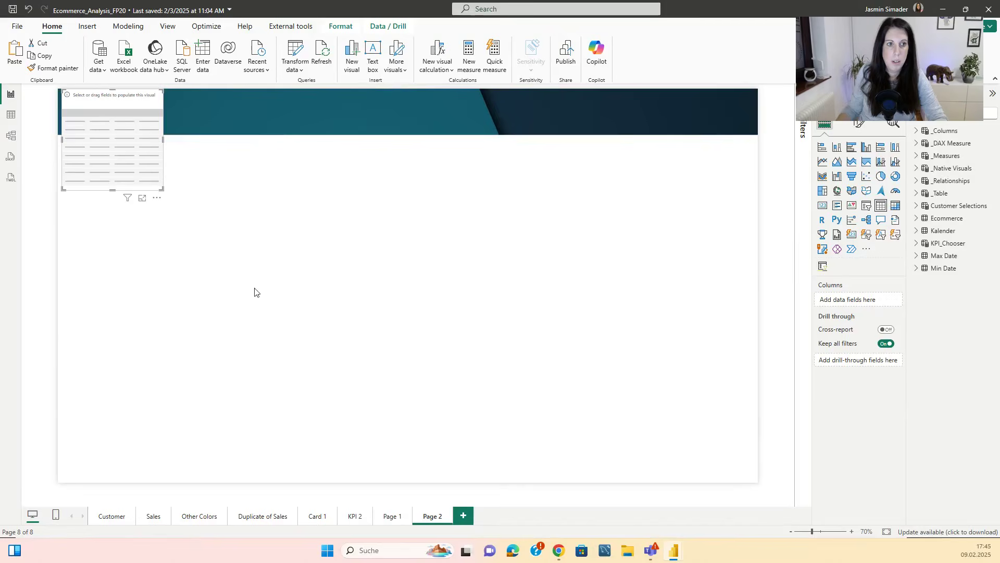
{"action": "left_click_drag", "start_coordinate": [161, 184], "coordinate": [752, 472]}
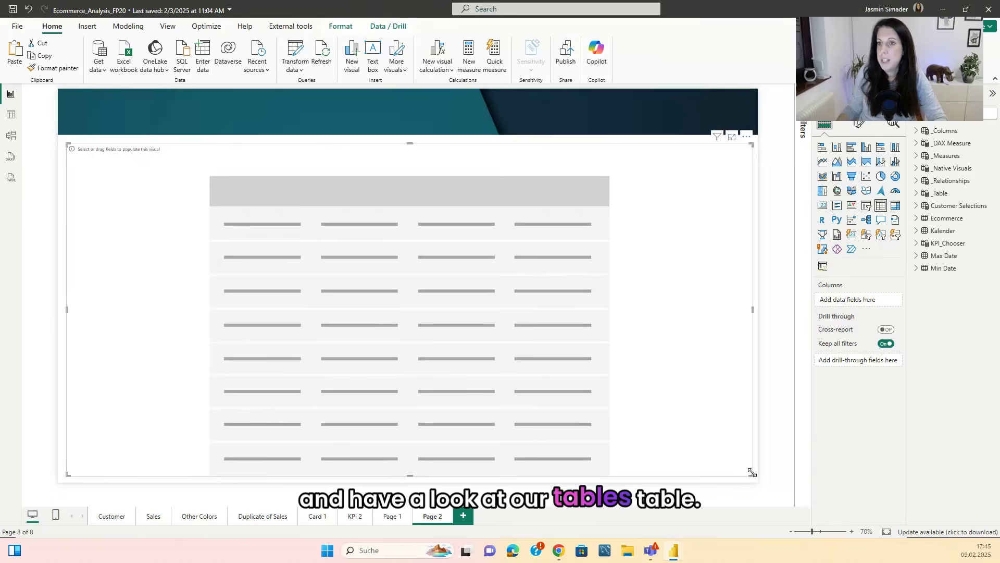
{"action": "left_click", "coordinate": [918, 194]}
{"action": "left_click_drag", "start_coordinate": [908, 256], "coordinate": [863, 258]}
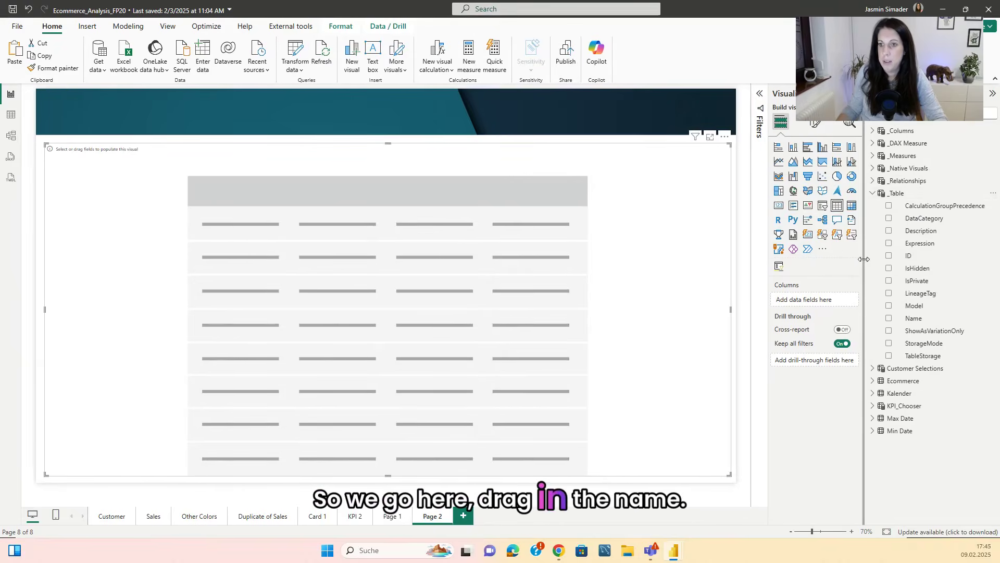
Add Name, Description, IsHidden, IsPrivate and StorageMode as columns of the table visual
{"action": "left_click_drag", "start_coordinate": [865, 316], "coordinate": [291, 320]}
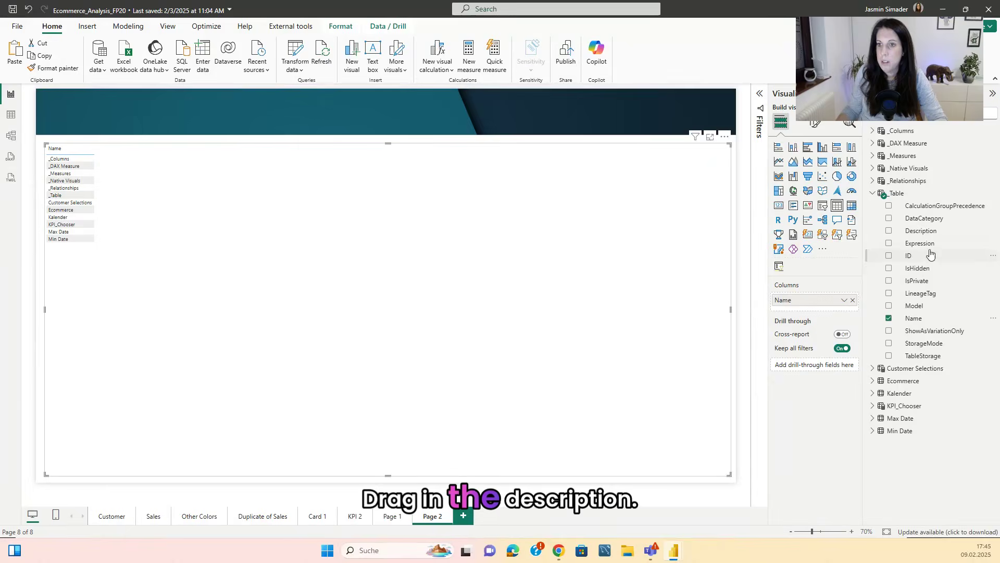
{"action": "left_click_drag", "start_coordinate": [925, 231], "coordinate": [736, 228]}
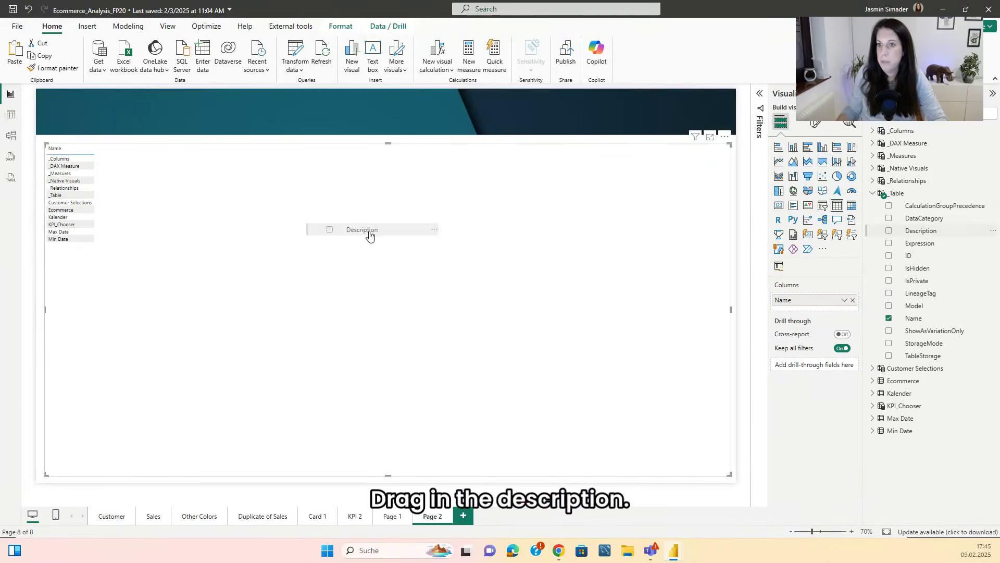
{"action": "left_click_drag", "start_coordinate": [370, 235], "coordinate": [370, 237]}
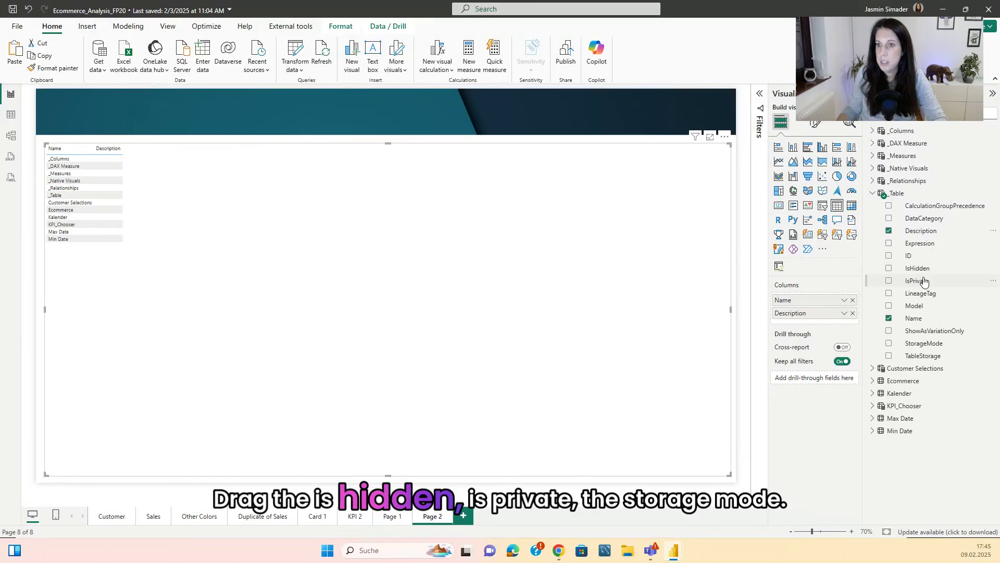
{"action": "left_click_drag", "start_coordinate": [813, 269], "coordinate": [448, 265]}
{"action": "left_click_drag", "start_coordinate": [916, 280], "coordinate": [508, 260]}
{"action": "left_click_drag", "start_coordinate": [925, 344], "coordinate": [808, 325]}
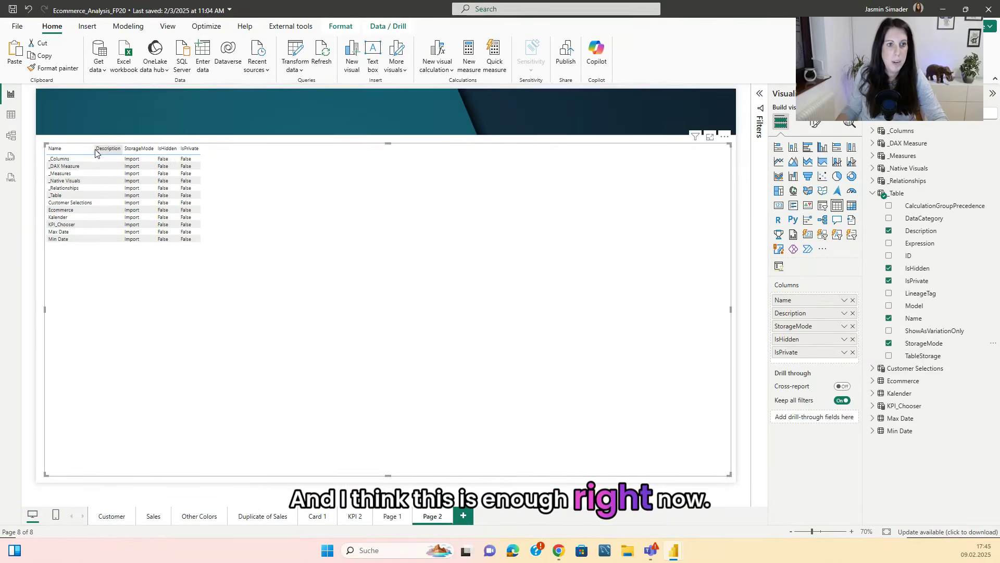
Widen the Description and StorageMode columns of the table
{"action": "left_click_drag", "start_coordinate": [93, 148], "coordinate": [245, 155]}
{"action": "scroll", "coordinate": [245, 156], "scroll_direction": "up", "scroll_amount": 3}
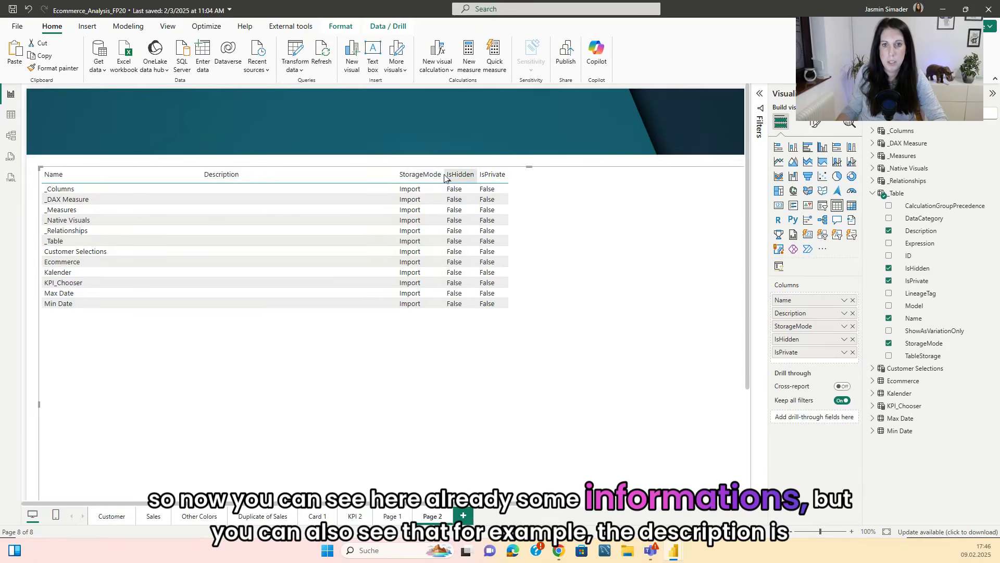
{"action": "left_click_drag", "start_coordinate": [445, 177], "coordinate": [588, 174]}
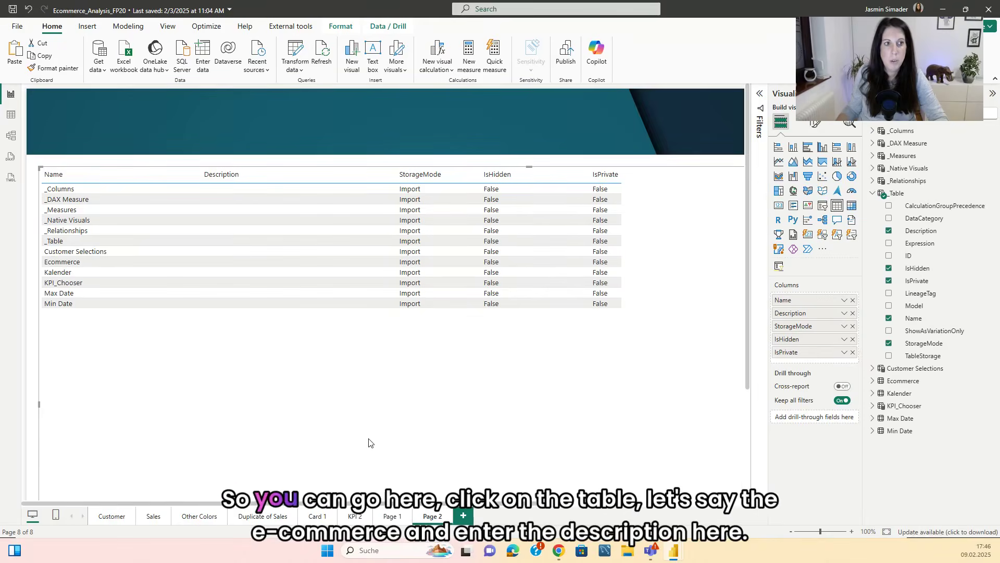
In Model view, set the Ecommerce table's description to 'Fact Table with all transactions'
{"action": "left_click", "coordinate": [10, 136]}
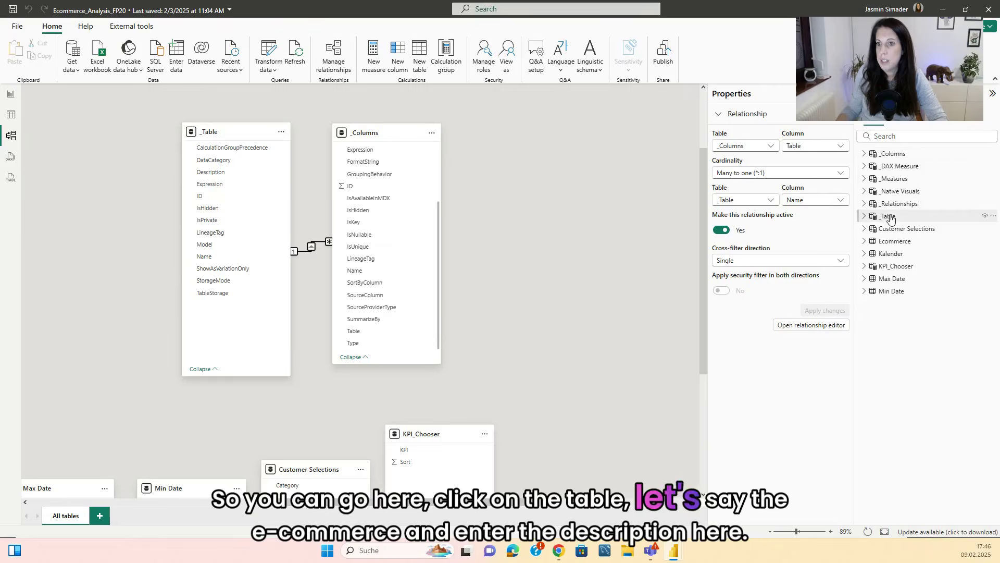
{"action": "left_click", "coordinate": [893, 242]}
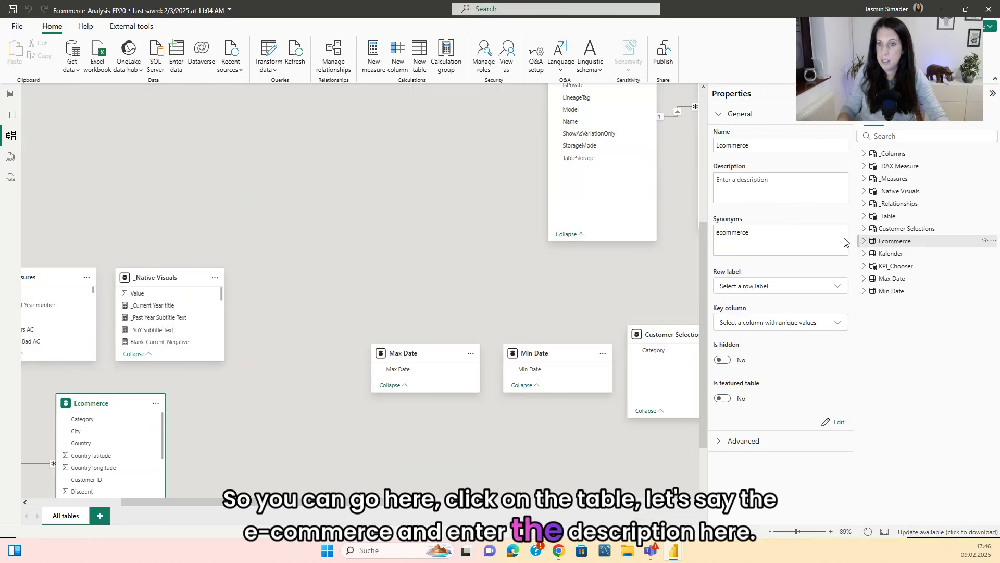
{"action": "left_click", "coordinate": [782, 187]}
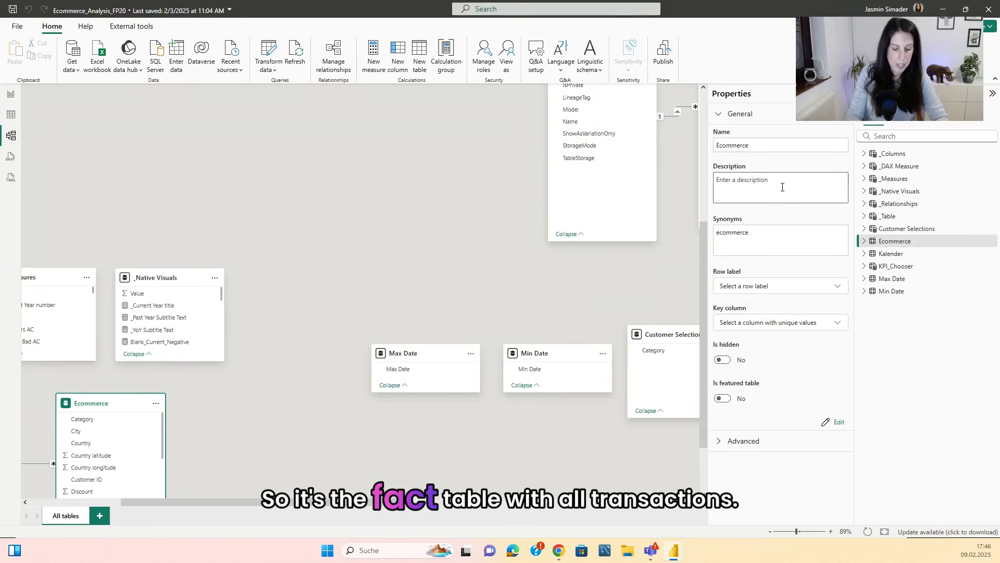
{"action": "type", "text": "Fact Tabl"}
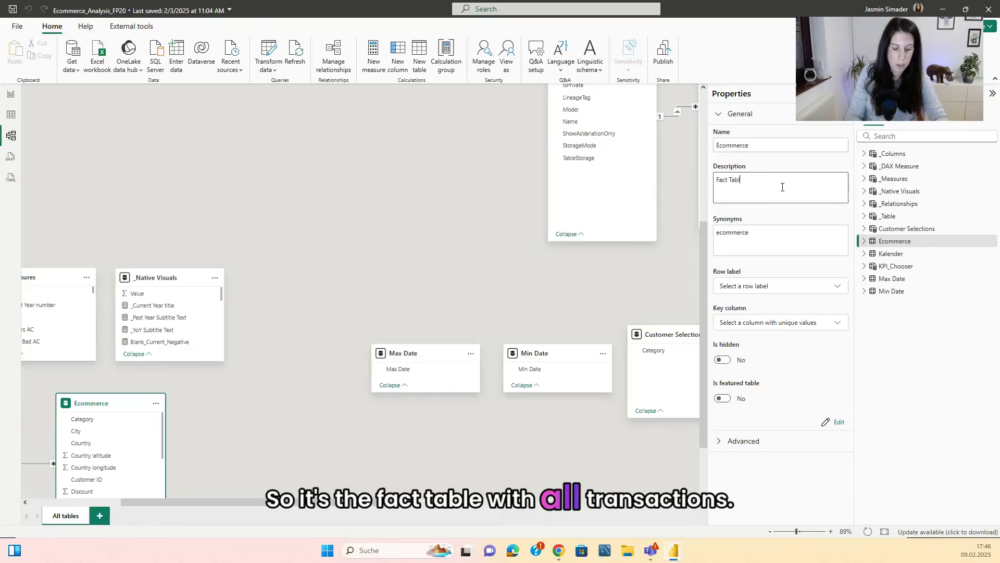
{"action": "type", "text": "e with all"}
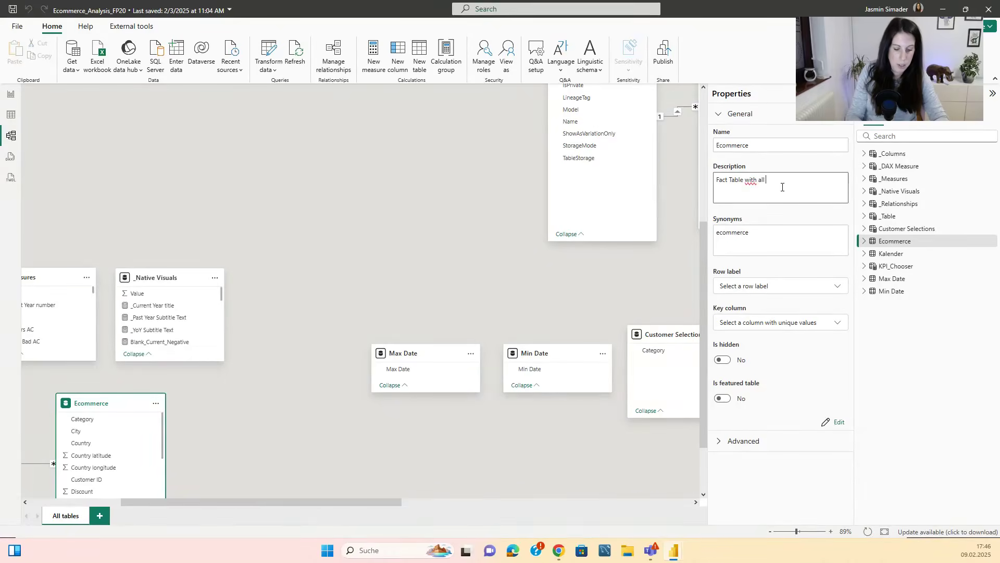
{"action": "type", "text": " transactions"}
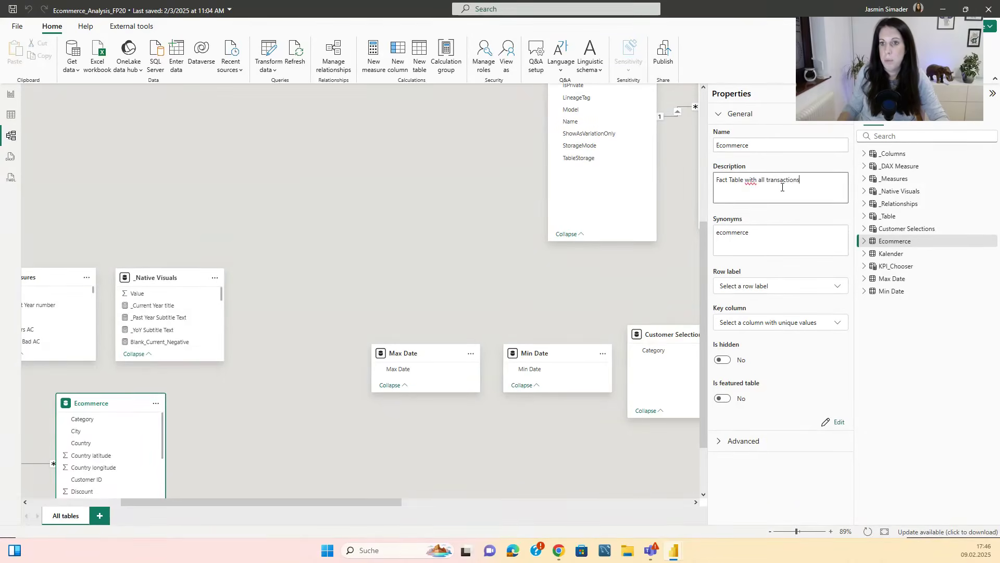
{"action": "key", "text": "Return"}
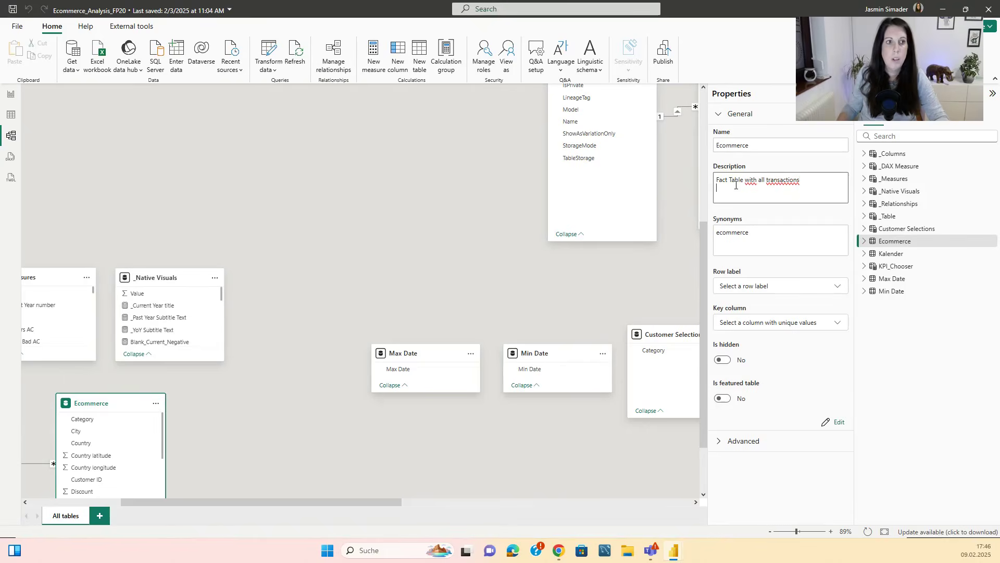
Return to the report page and refresh the data so Ecommerce's new description appears
{"action": "left_click", "coordinate": [10, 92]}
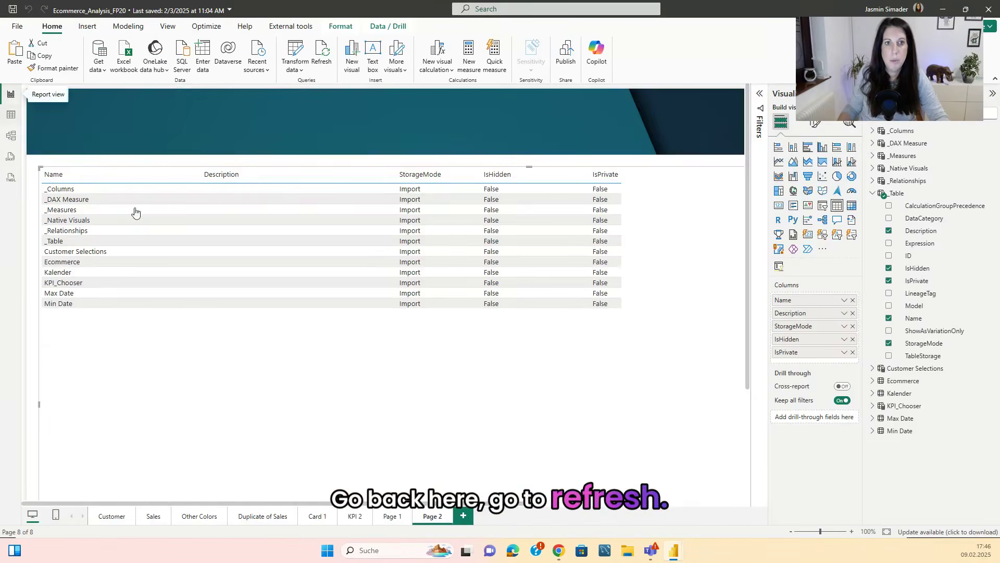
{"action": "left_click", "coordinate": [323, 55]}
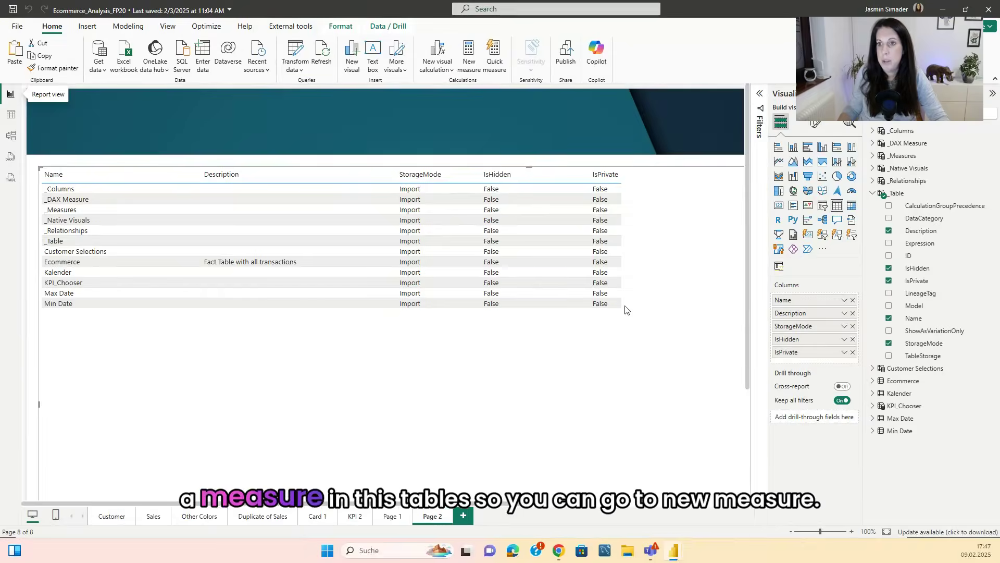
Draft an Is Hidden Symbol measure in _Table, correcting its column reference to _Table[IsHidden]
{"action": "right_click", "coordinate": [898, 198]}
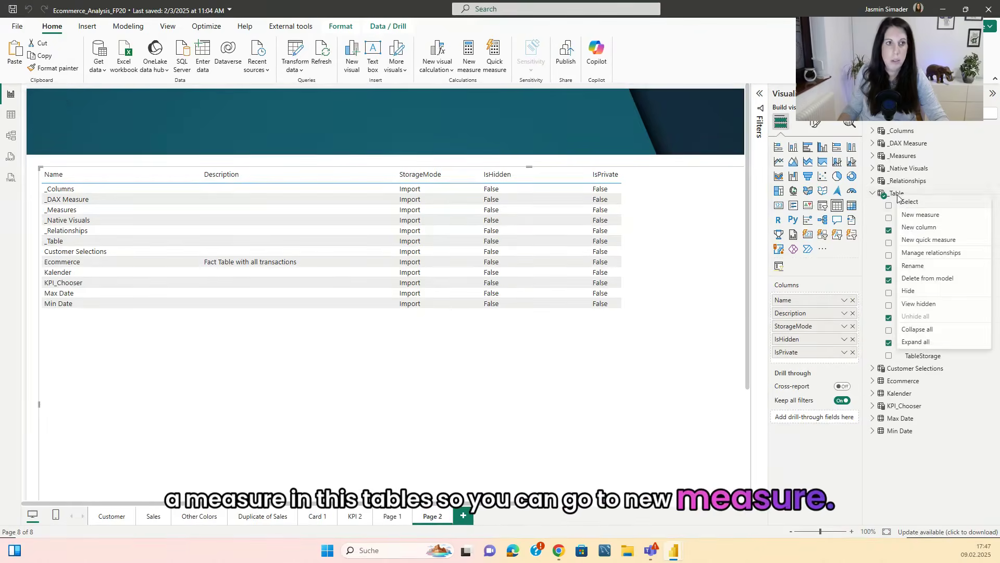
{"action": "left_click", "coordinate": [912, 219]}
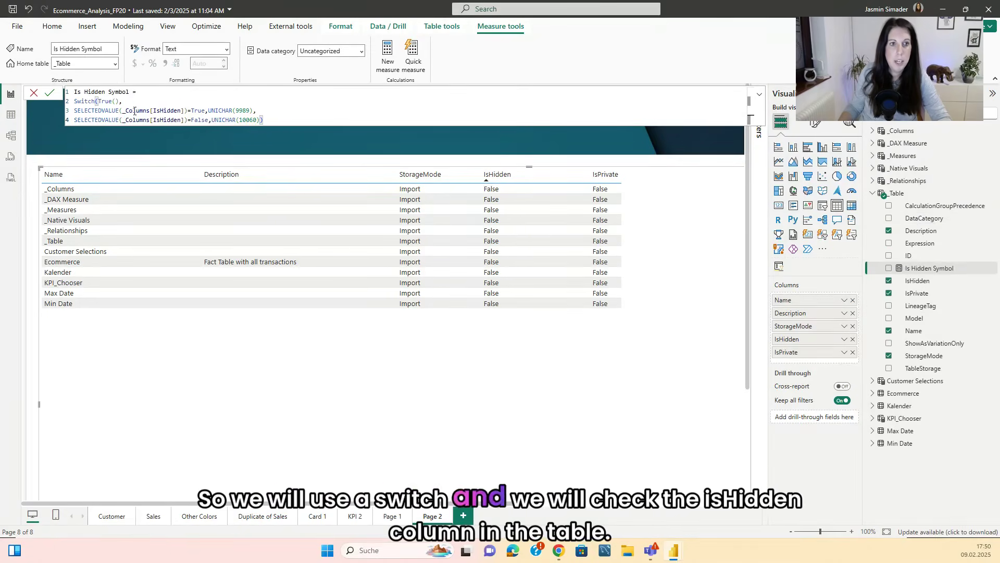
{"action": "left_click_drag", "start_coordinate": [122, 111], "coordinate": [187, 111]}
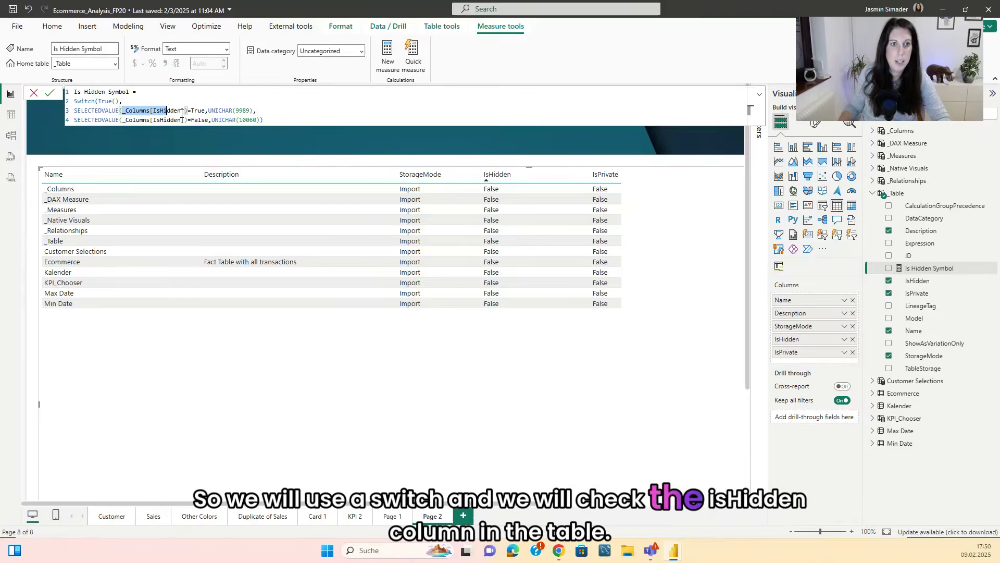
{"action": "type", "text": "Is"}
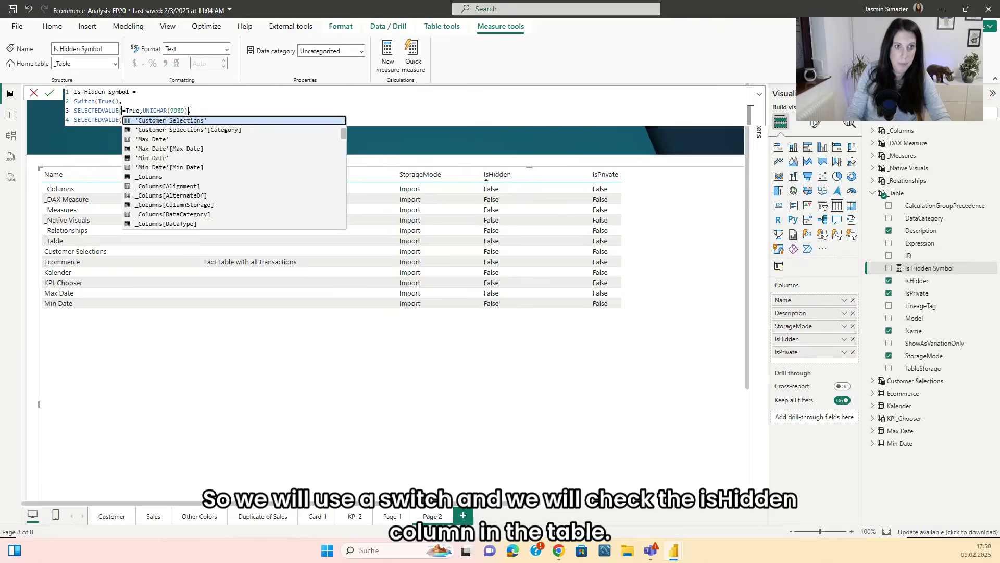
{"action": "key", "text": "BackSpace"}
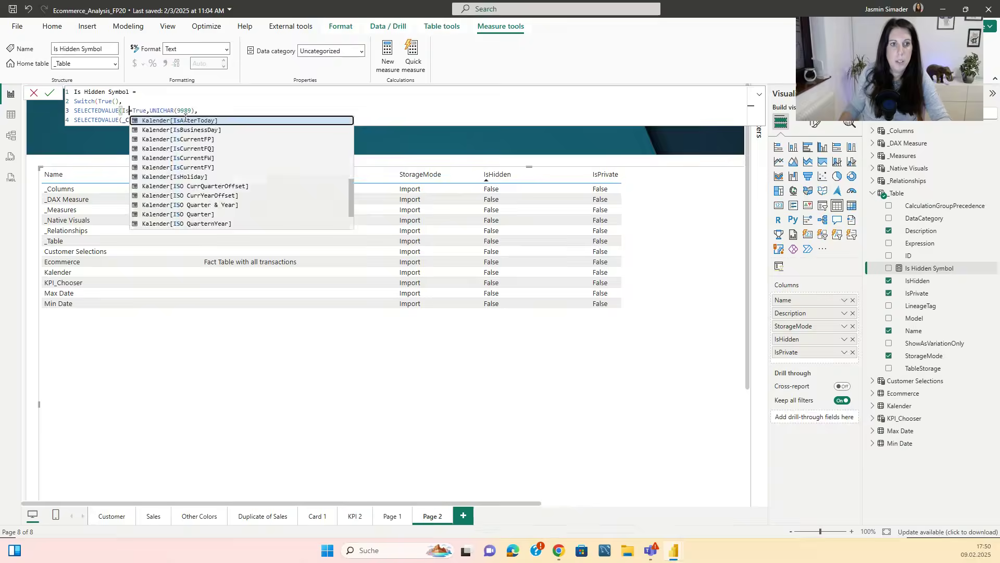
{"action": "type", "text": "Hidd"}
{"action": "left_click", "coordinate": [192, 139]}
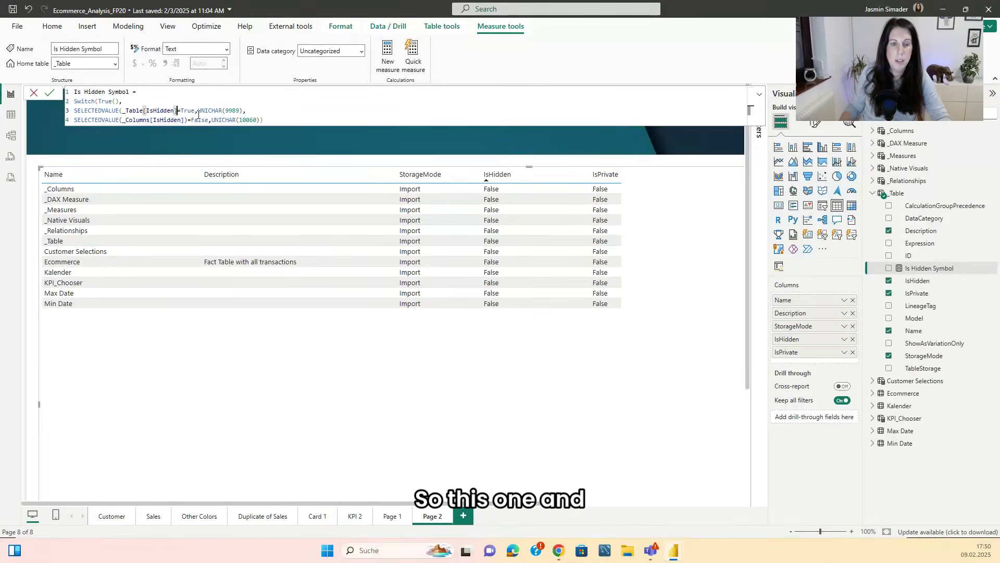
{"action": "key", "text": "alt+Tab"}
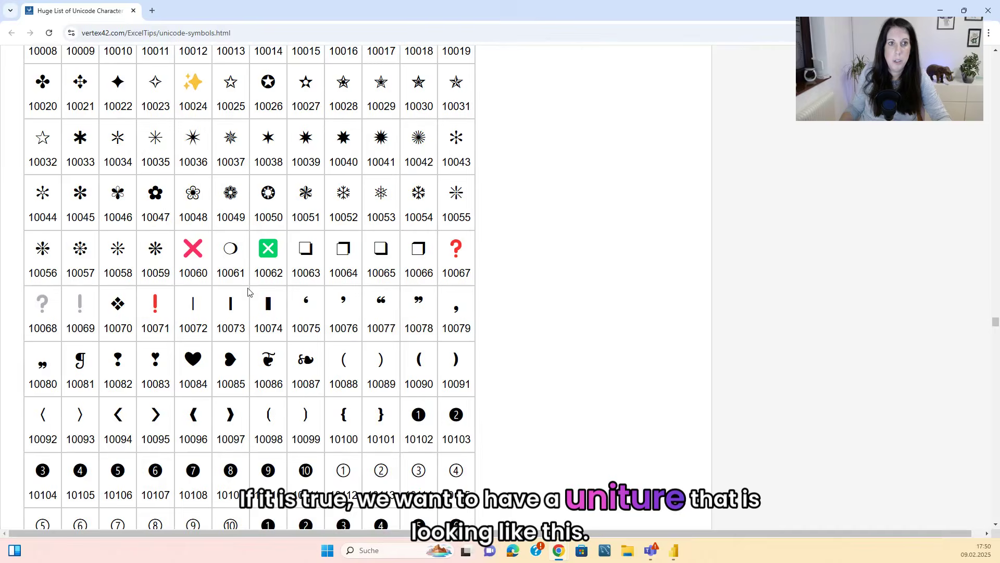
Find Unicode codes 9989 (check) and 10060 (cross) in the Dingbats section, then return to Power BI
{"action": "scroll", "coordinate": [248, 318], "scroll_direction": "up", "scroll_amount": 6}
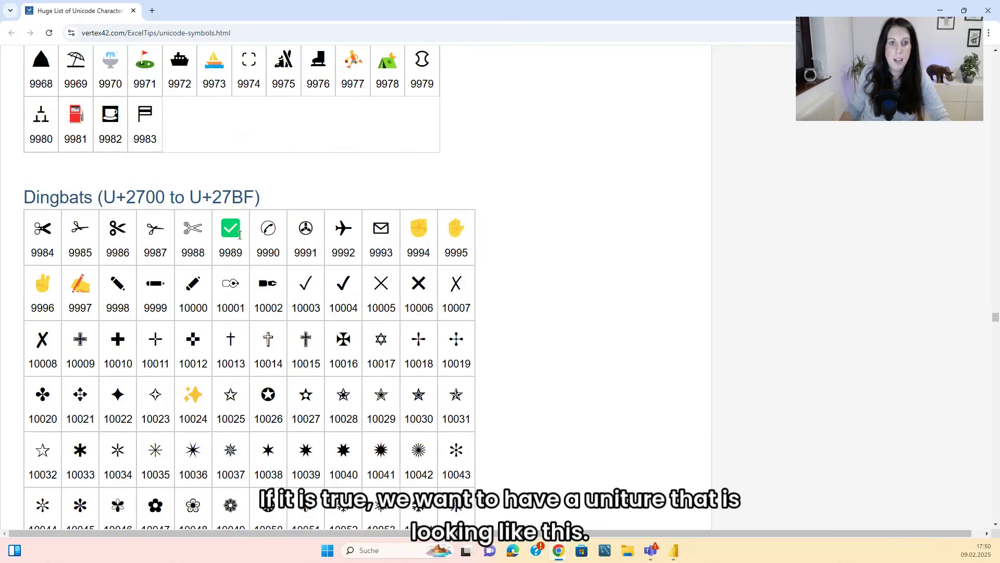
{"action": "scroll", "coordinate": [230, 241], "scroll_direction": "down", "scroll_amount": 5}
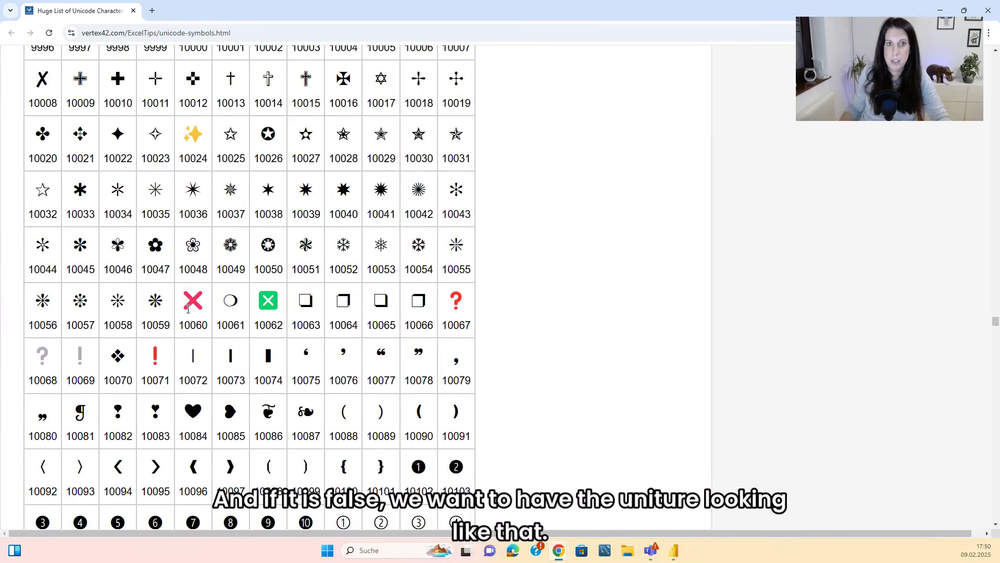
{"action": "key", "text": "alt+Tab"}
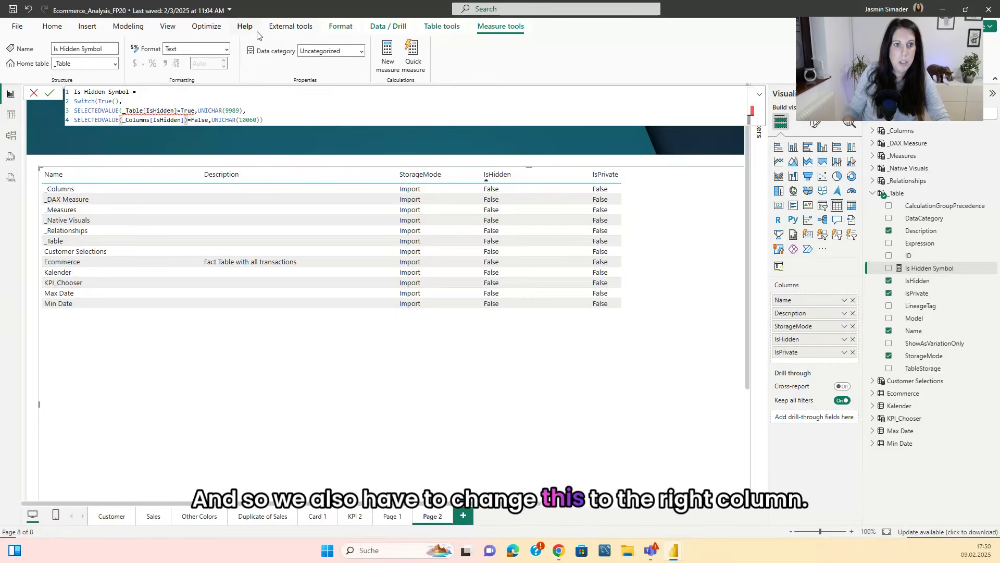
Change line 4 of the Is Hidden Symbol measure to _Table[IsHidden] and commit it
{"action": "key", "text": "BackSpace"}
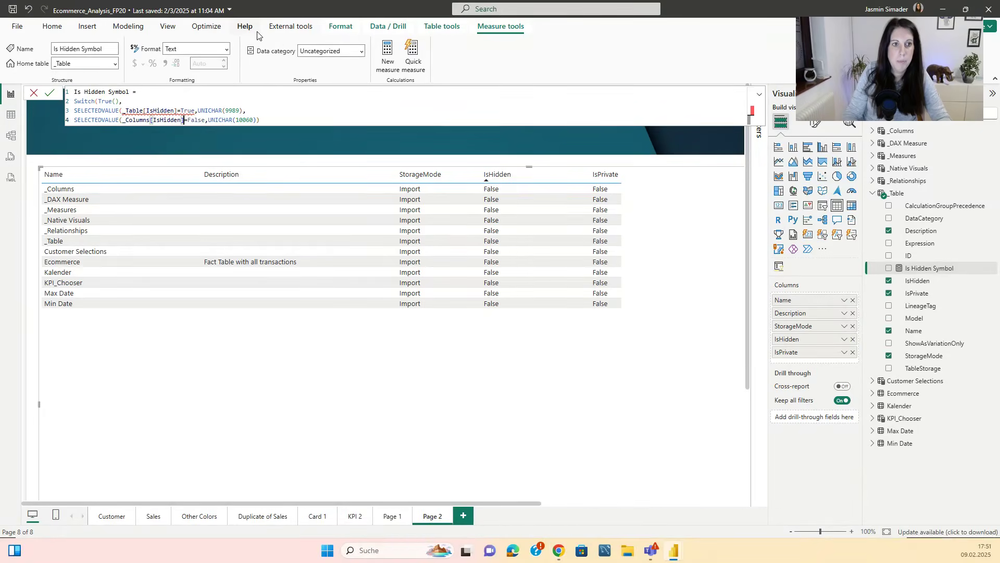
{"action": "key", "text": "BackSpace"}
{"action": "key", "text": "BackSpace"}
{"action": "key", "text": "BackSpace"}
{"action": "key", "text": "BackSpace"}
{"action": "key", "text": "BackSpace"}
{"action": "key", "text": "BackSpace"}
{"action": "key", "text": "BackSpace"}
{"action": "key", "text": "BackSpace"}
{"action": "key", "text": "BackSpace"}
{"action": "key", "text": "BackSpace"}
{"action": "key", "text": "BackSpace"}
{"action": "key", "text": "BackSpace"}
{"action": "key", "text": "BackSpace"}
{"action": "key", "text": "BackSpace"}
{"action": "key", "text": "BackSpace"}
{"action": "key", "text": "BackSpace"}
{"action": "key", "text": "BackSpace"}
{"action": "key", "text": "BackSpace"}
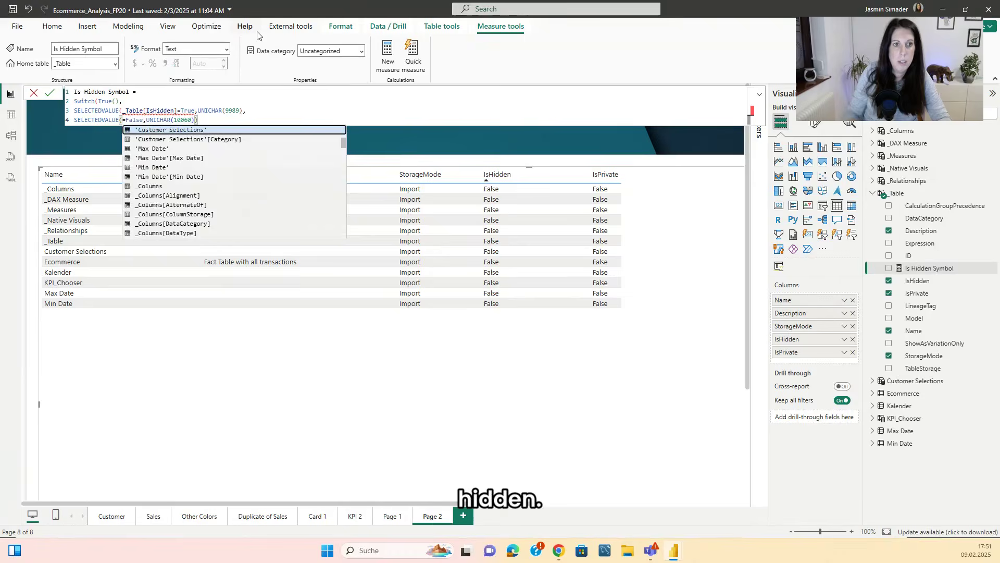
{"action": "type", "text": "_Table[IsHidden]"}
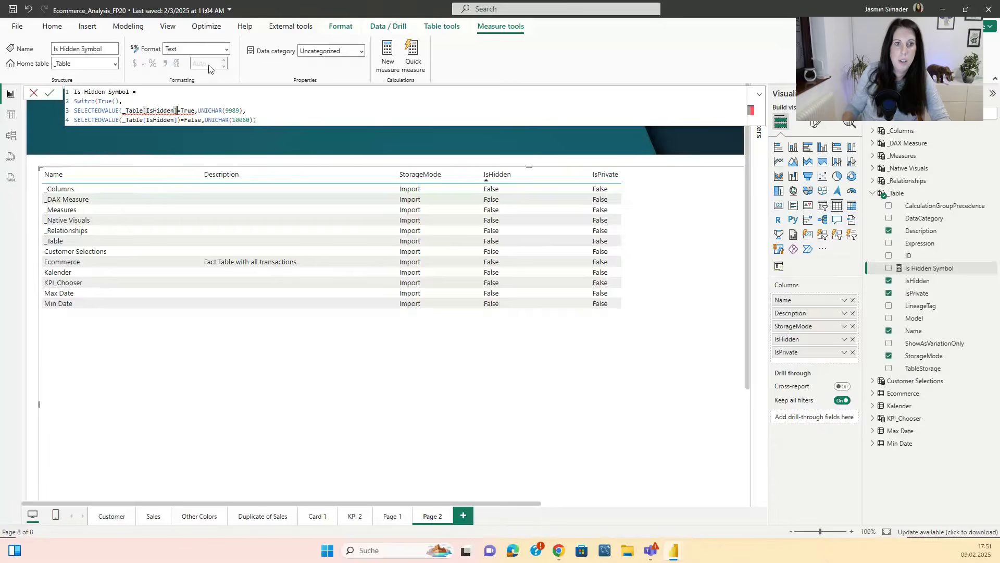
{"action": "key", "text": "Return"}
Add Is Hidden Symbol to the table visual and center-align its header and values
{"action": "left_click_drag", "start_coordinate": [930, 268], "coordinate": [729, 426]}
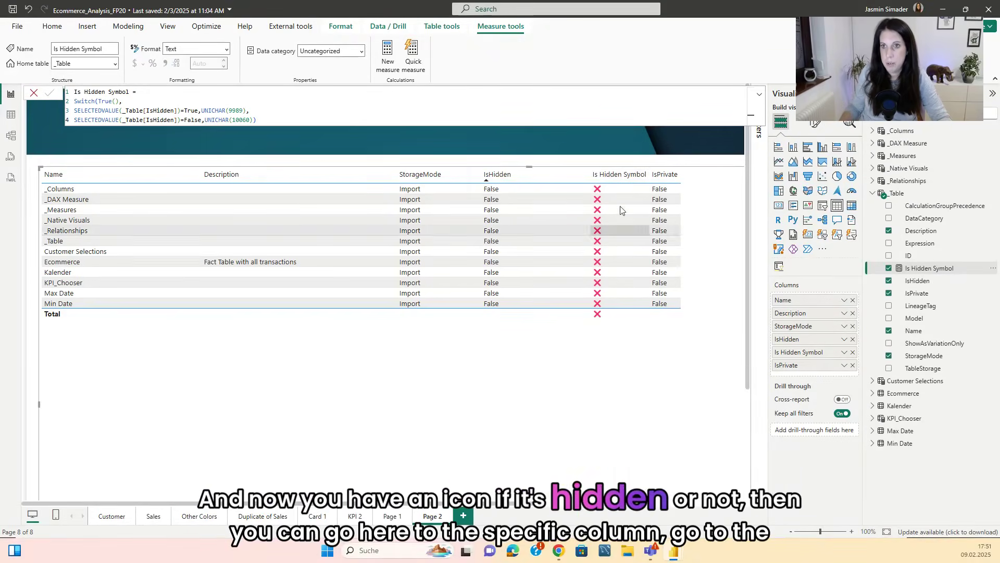
{"action": "left_click", "coordinate": [816, 123]}
{"action": "left_click", "coordinate": [792, 301]}
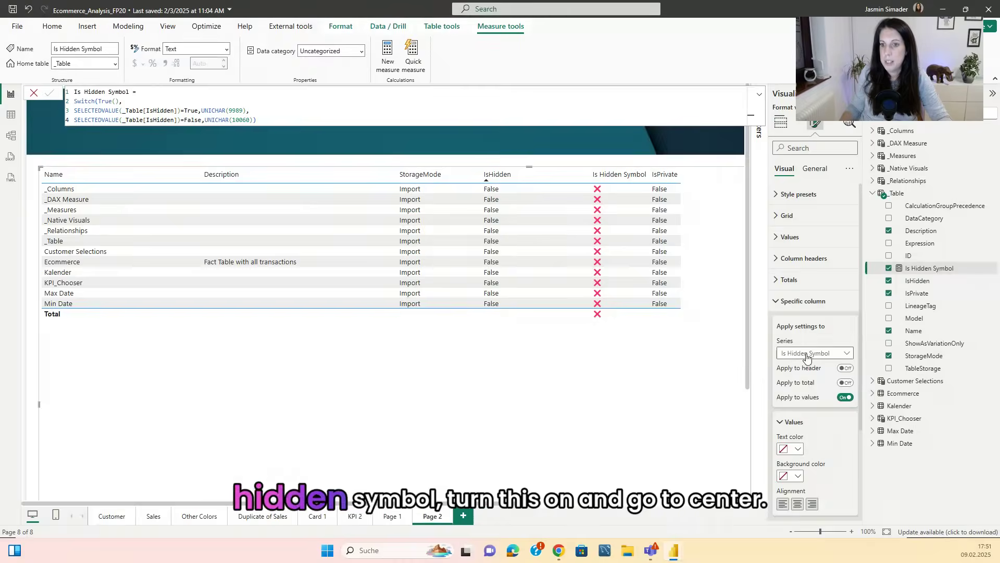
{"action": "left_click", "coordinate": [813, 353]}
{"action": "left_click", "coordinate": [805, 415]}
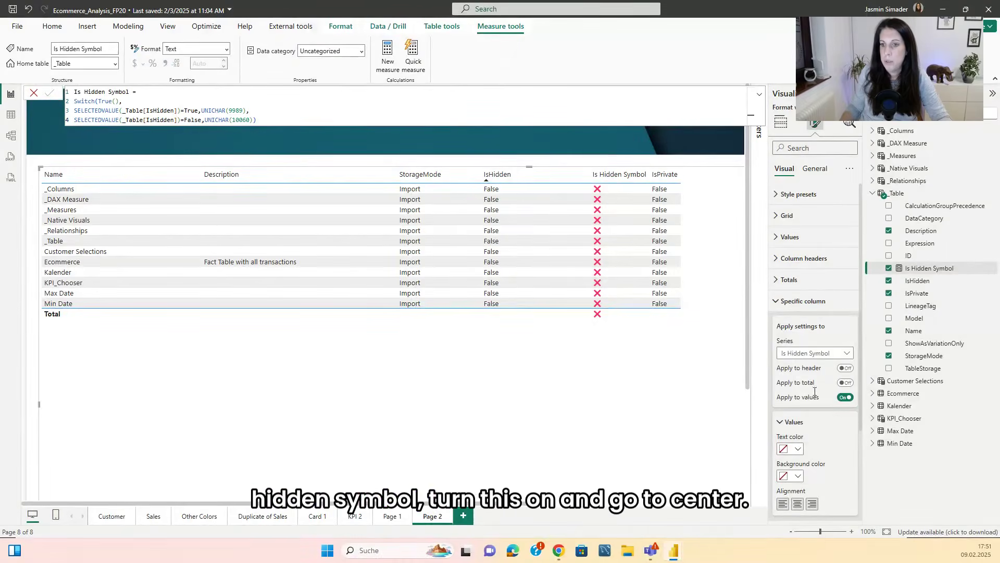
{"action": "left_click", "coordinate": [847, 368]}
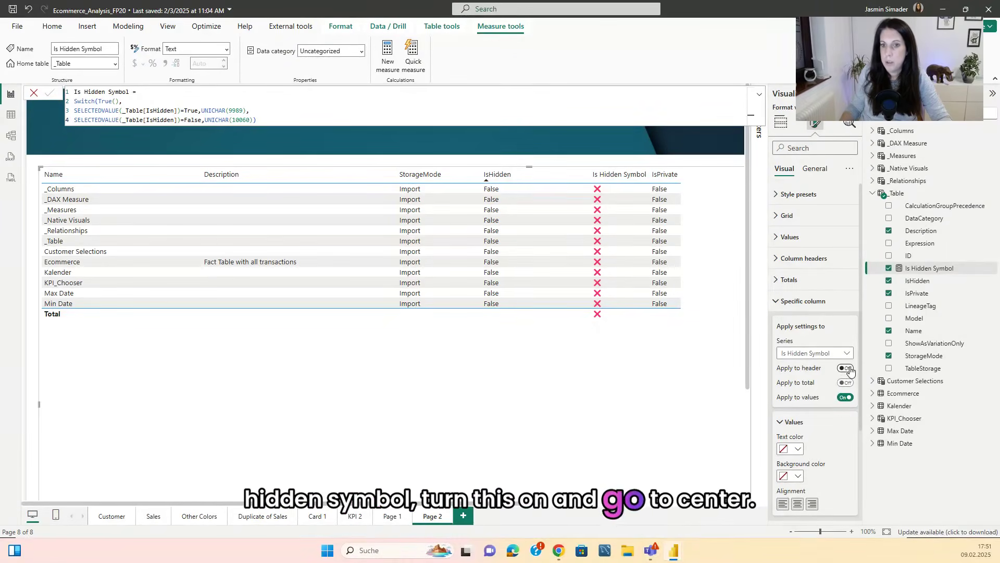
{"action": "left_click", "coordinate": [800, 504]}
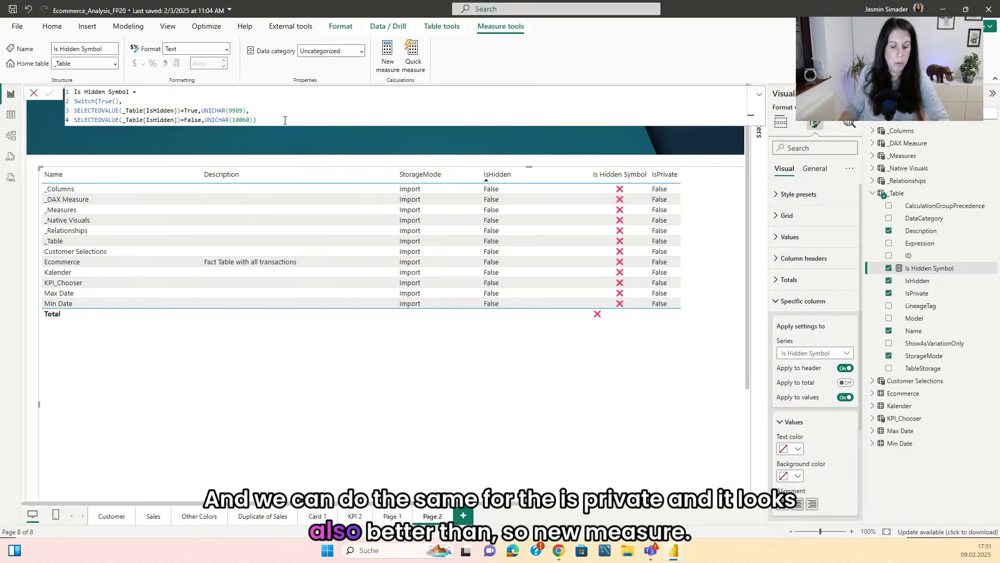
Create a new _Table measure from a copy of the Is Hidden Symbol formula
{"action": "key", "text": "ctrl+a"}
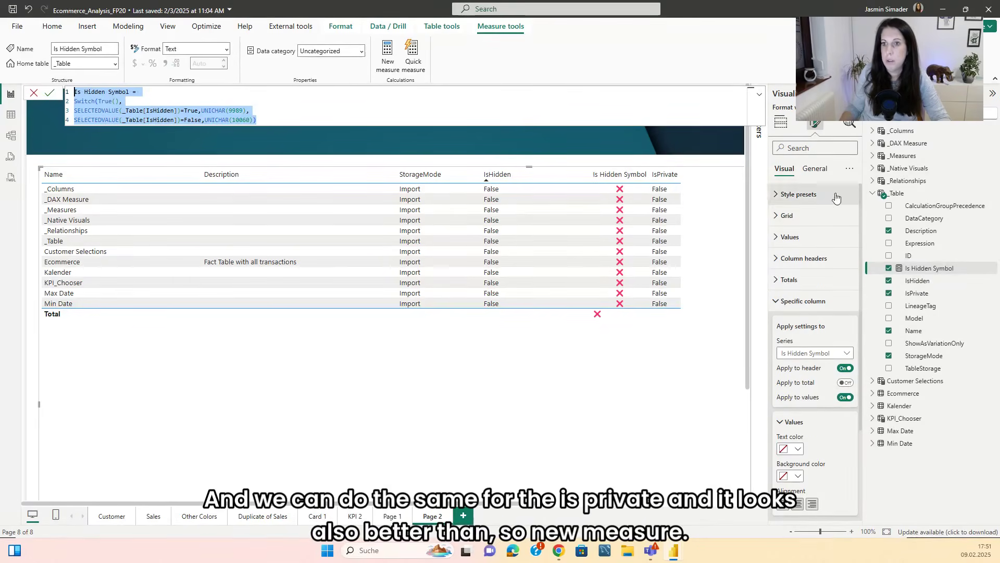
{"action": "right_click", "coordinate": [896, 193]}
{"action": "left_click", "coordinate": [917, 202]}
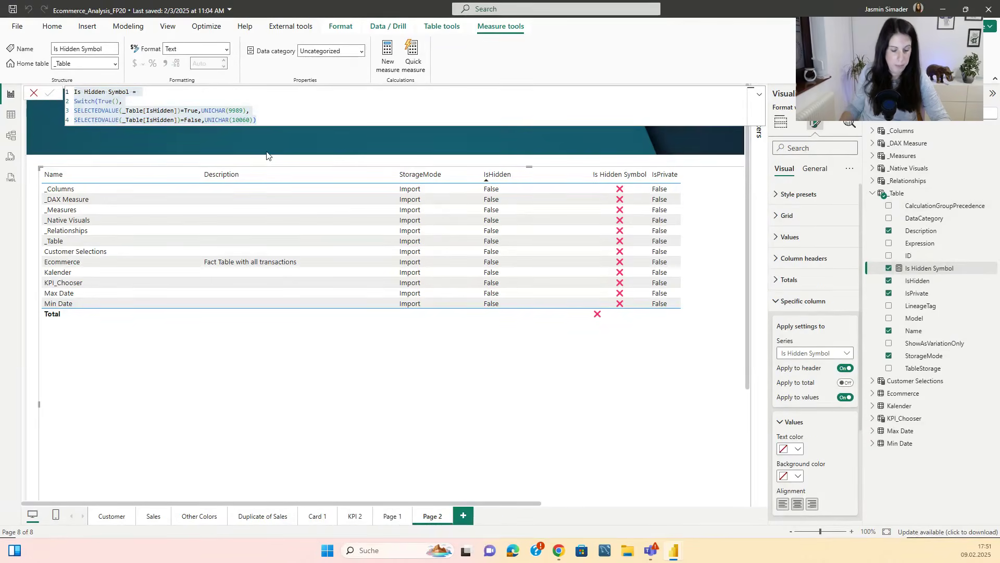
{"action": "key", "text": "ctrl+v"}
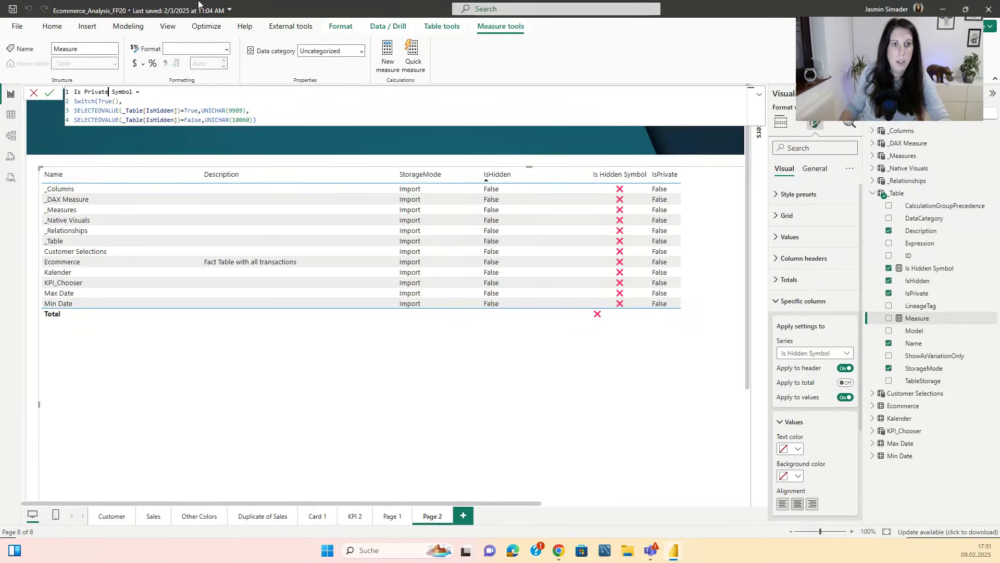
Switch both references to _Table[IsPrivate], commit Is Private Symbol, and add it to the table's columns
{"action": "key", "text": "Down"}
{"action": "key", "text": "Down"}
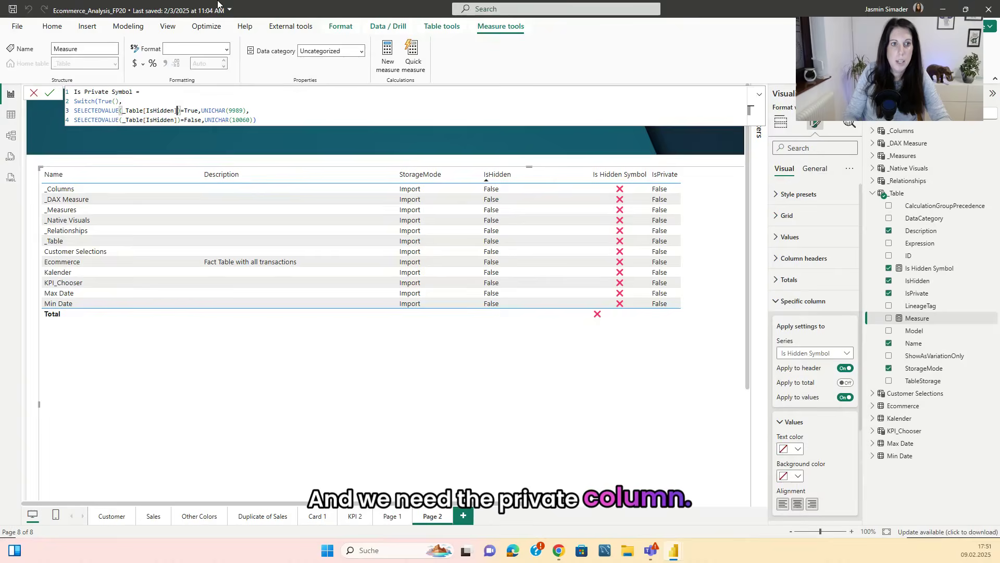
{"action": "key", "text": "BackSpace"}
{"action": "key", "text": "BackSpace"}
{"action": "key", "text": "BackSpace"}
{"action": "key", "text": "BackSpace"}
{"action": "key", "text": "BackSpace"}
{"action": "key", "text": "BackSpace"}
{"action": "key", "text": "BackSpace"}
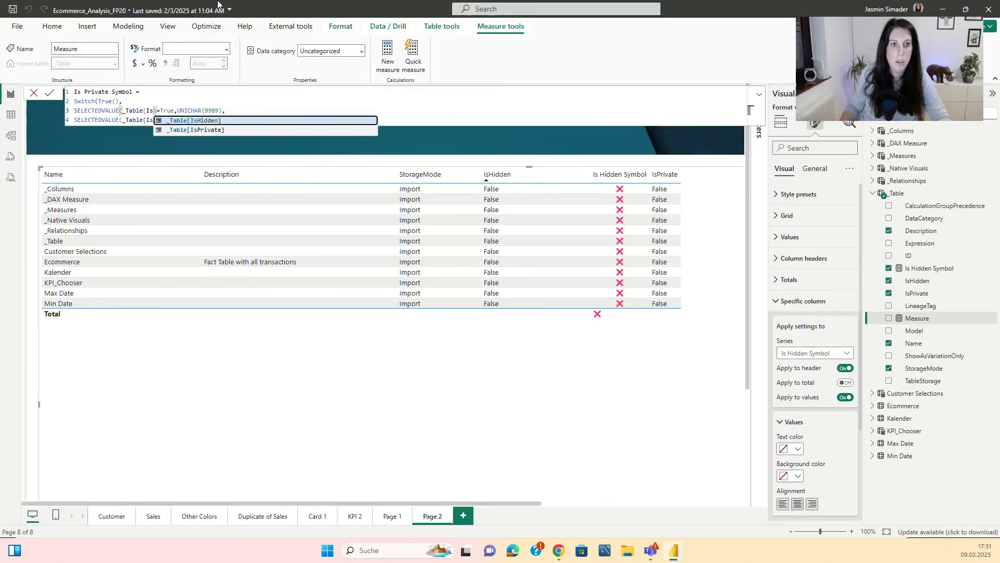
{"action": "key", "text": "Down"}
{"action": "key", "text": "Tab"}
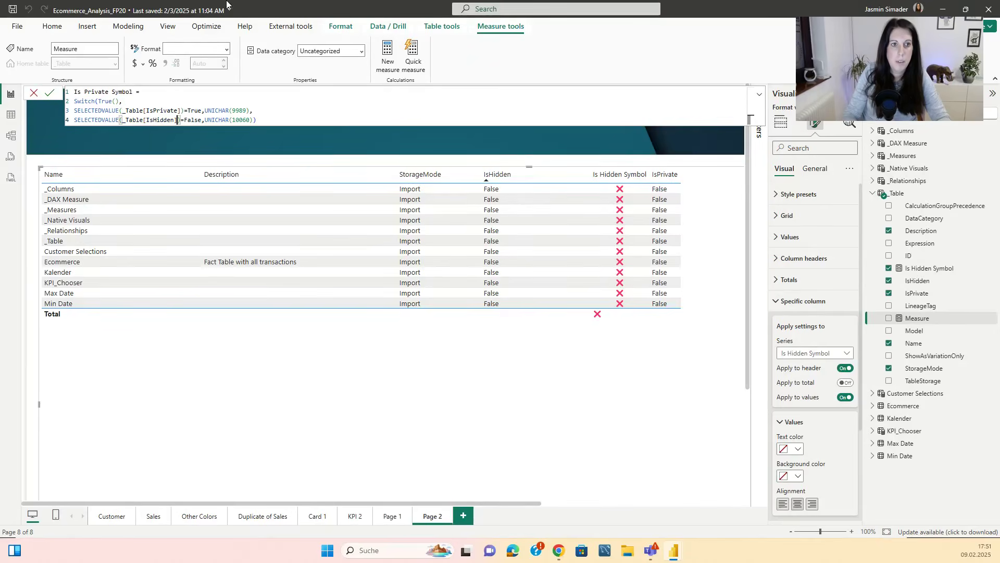
{"action": "key", "text": "BackSpace"}
{"action": "key", "text": "BackSpace"}
{"action": "key", "text": "BackSpace"}
{"action": "key", "text": "BackSpace"}
{"action": "key", "text": "Down"}
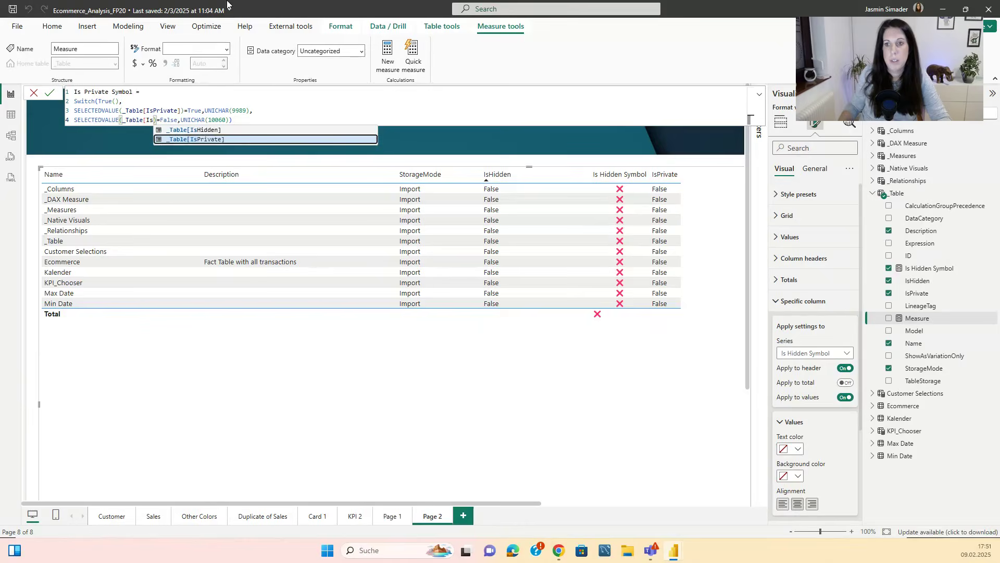
{"action": "key", "text": "Tab"}
{"action": "key", "text": "Return"}
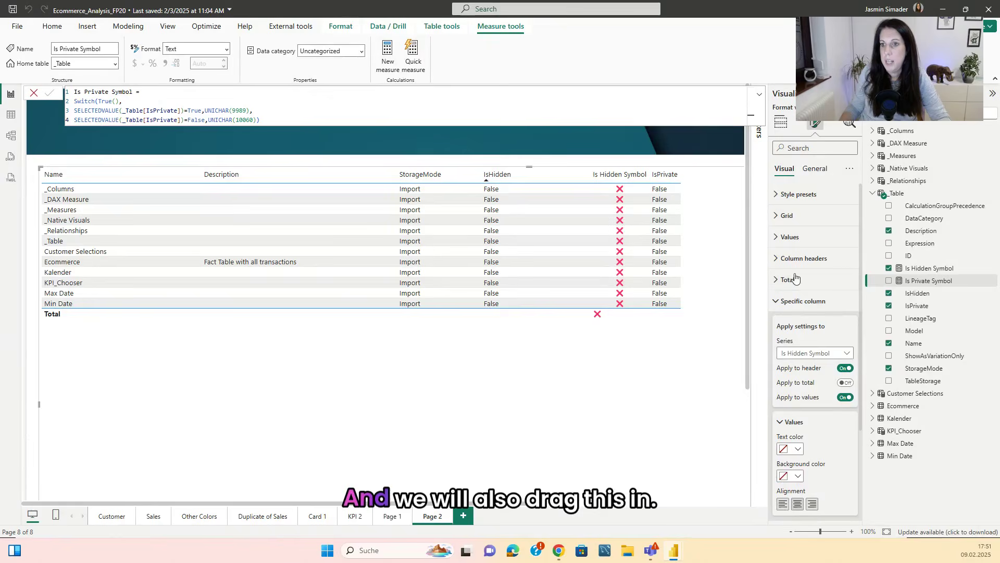
{"action": "left_click", "coordinate": [781, 121]}
{"action": "left_click_drag", "start_coordinate": [917, 288], "coordinate": [825, 371]}
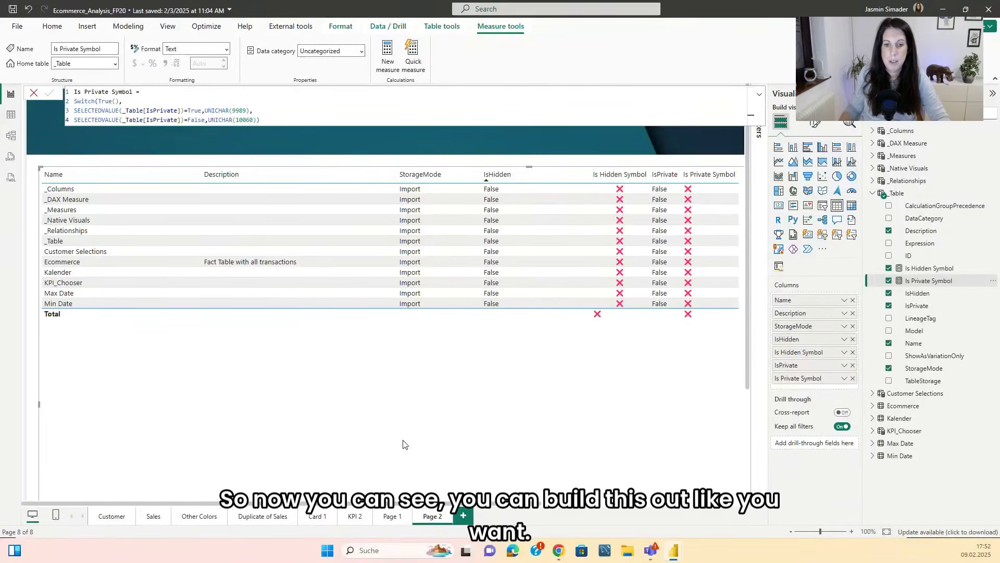
Rename Page 2 to Table
{"action": "double_click", "coordinate": [432, 517]}
{"action": "type", "text": "Pa"}
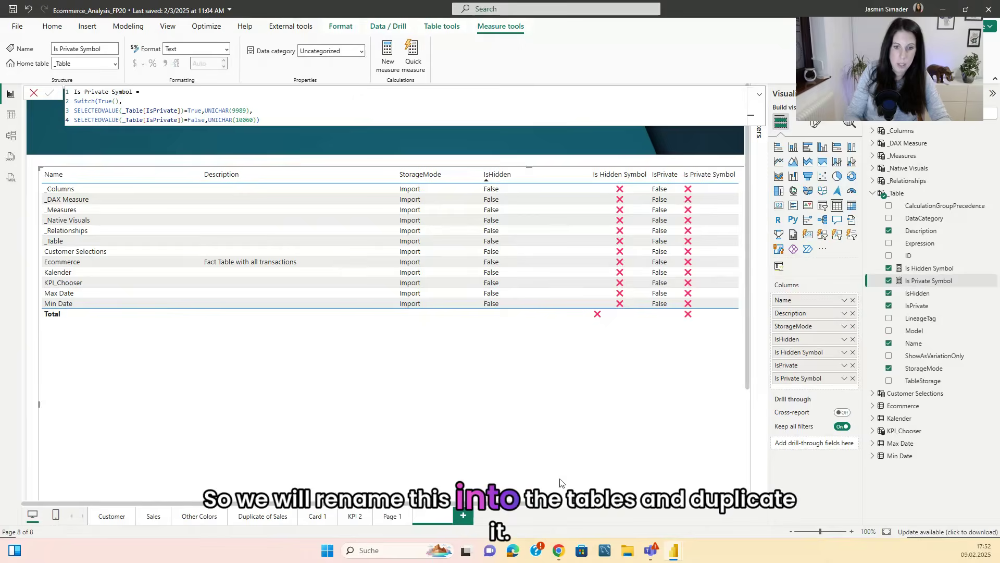
{"action": "type", "text": "ble"}
{"action": "key", "text": "Return"}
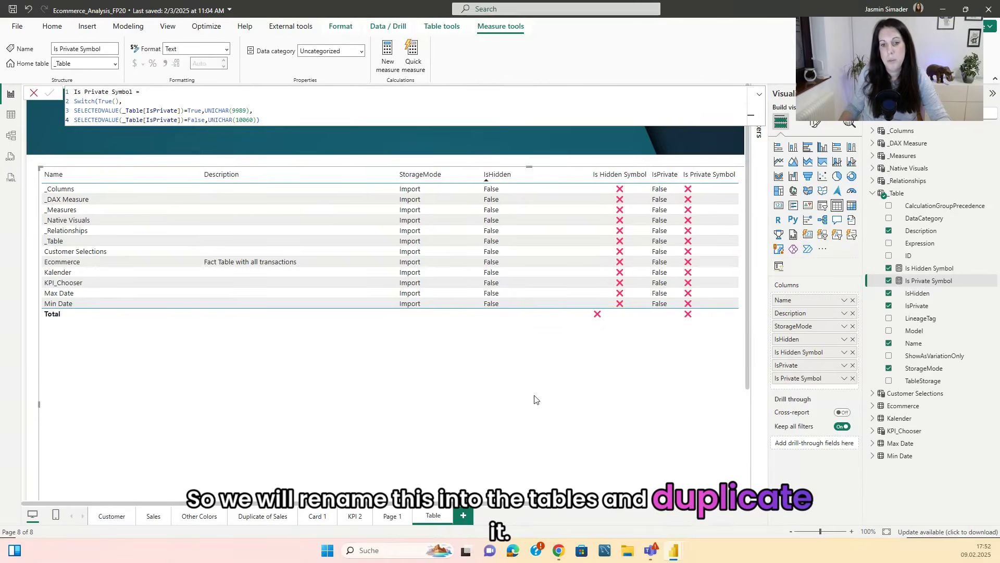
Duplicate the Table page and start renaming the copy
{"action": "right_click", "coordinate": [430, 516]}
{"action": "left_click", "coordinate": [456, 462]}
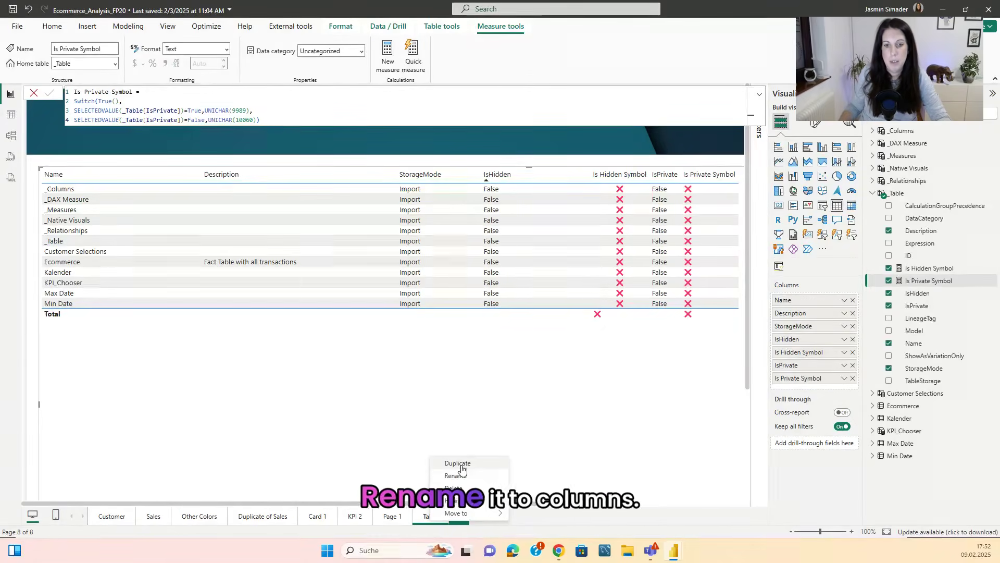
{"action": "double_click", "coordinate": [460, 515]}
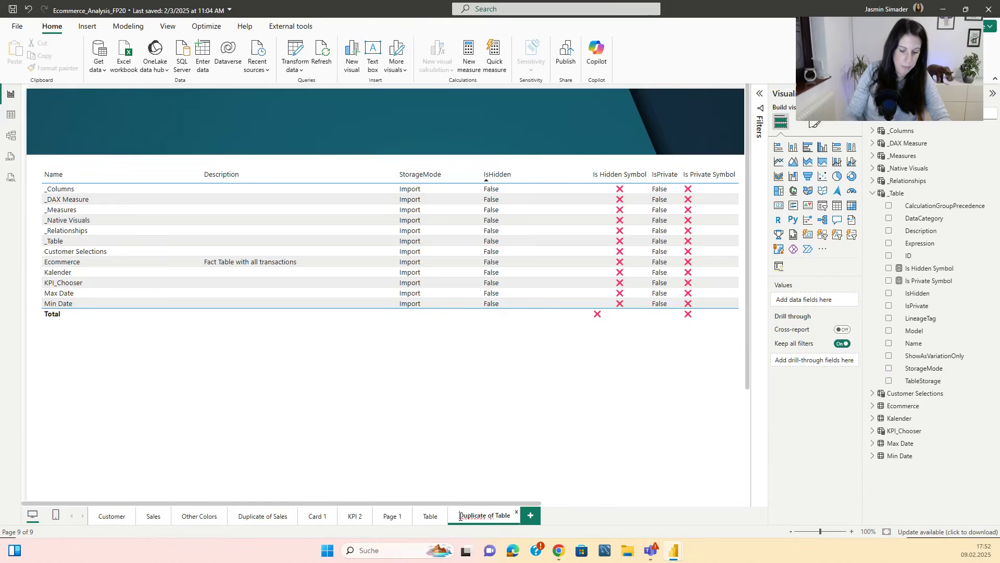
Name the duplicated page Columns, select its table visual, and sort it by Description
{"action": "type", "text": "Columns"}
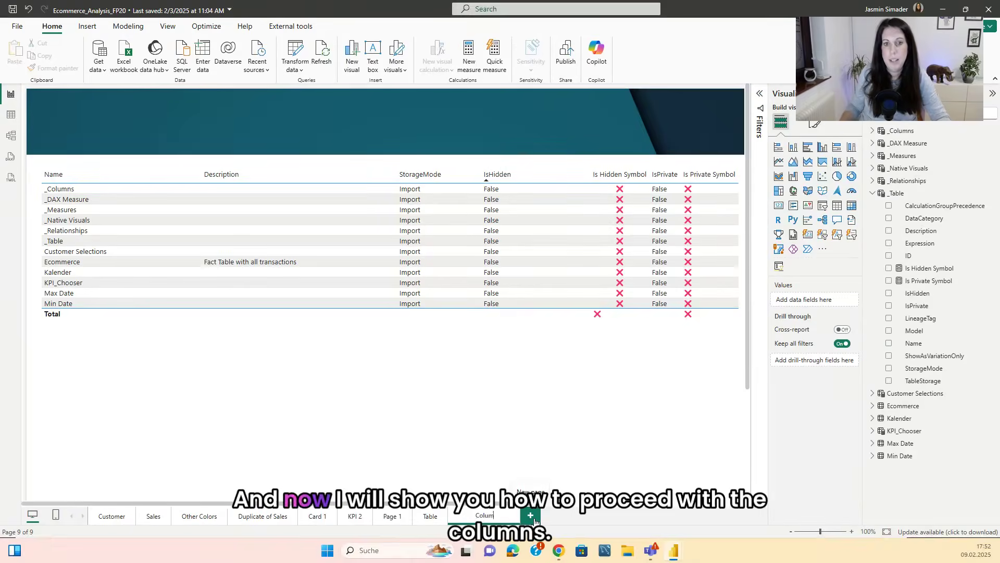
{"action": "left_click", "coordinate": [395, 368]}
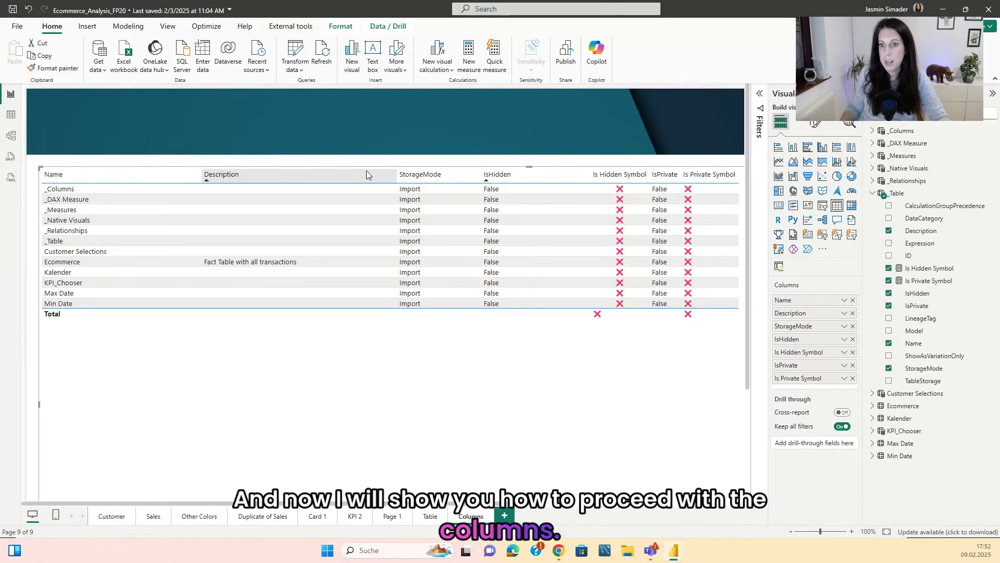
{"action": "left_click", "coordinate": [223, 174]}
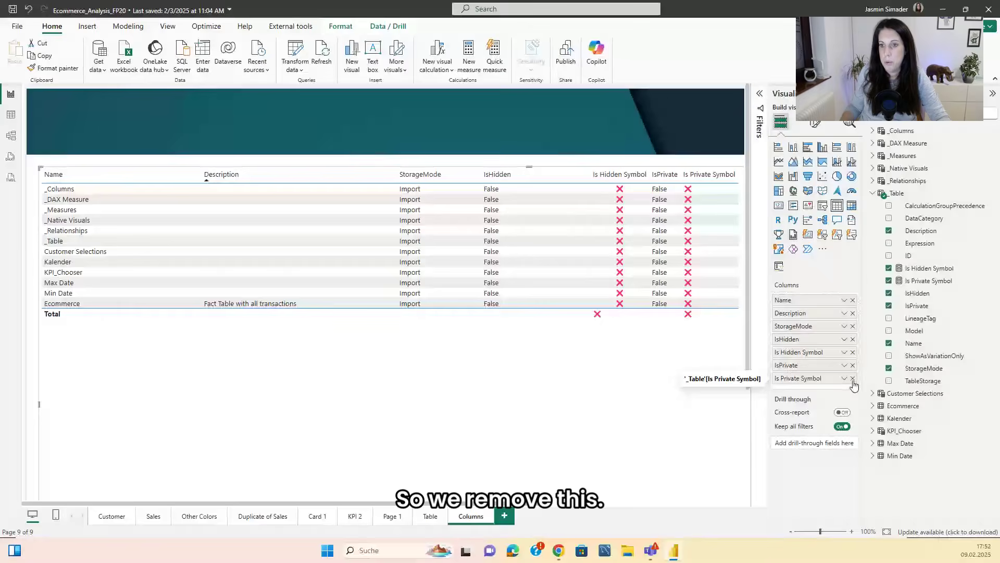
Remove Is Private Symbol, IsPrivate, Is Hidden Symbol, IsHidden, Description, Name and StorageMode, then expand _Columns
{"action": "left_click", "coordinate": [852, 378]}
{"action": "left_click", "coordinate": [853, 365]}
{"action": "left_click", "coordinate": [853, 352]}
{"action": "left_click", "coordinate": [853, 339]}
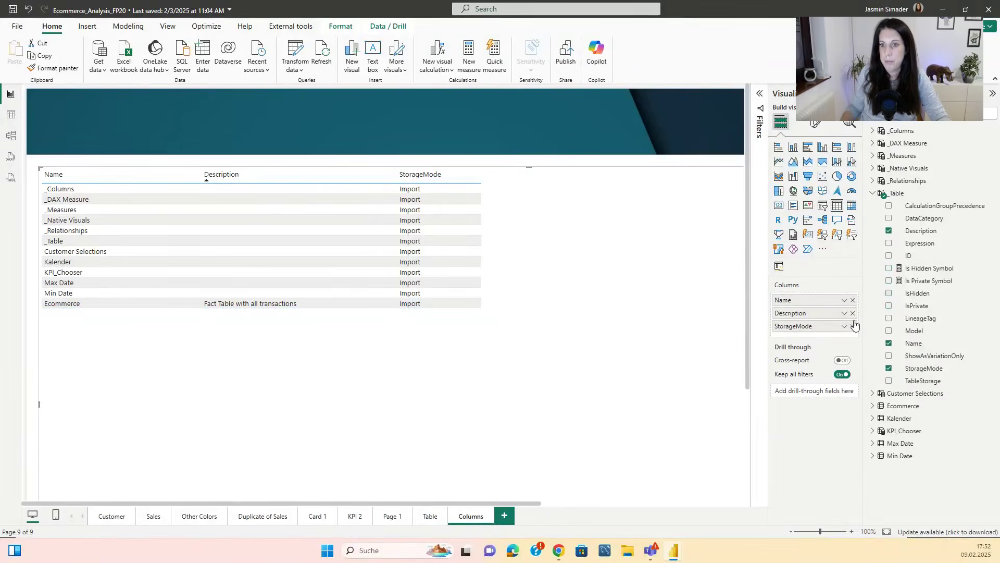
{"action": "left_click", "coordinate": [853, 313]}
{"action": "left_click", "coordinate": [853, 300]}
{"action": "left_click", "coordinate": [853, 299]}
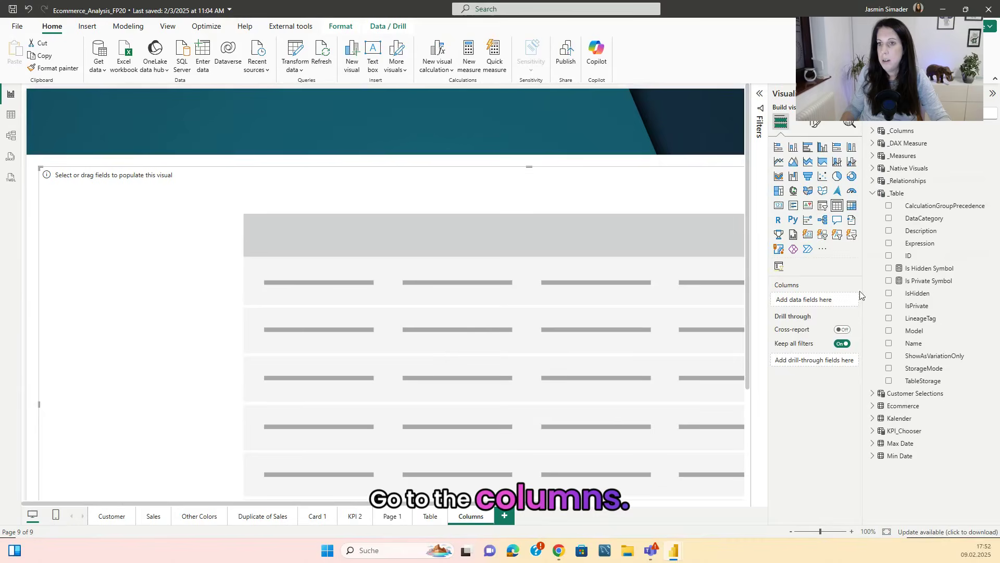
{"action": "left_click", "coordinate": [880, 131]}
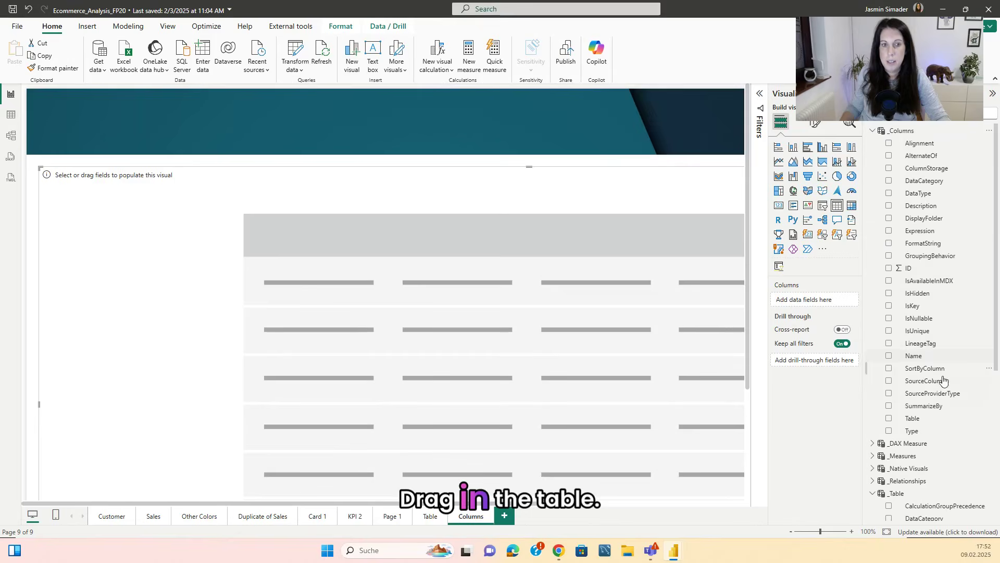
Add the _Columns fields Table, Name, IsKey, Description and IsUnique to the table visual
{"action": "left_click_drag", "start_coordinate": [475, 315], "coordinate": [444, 339]}
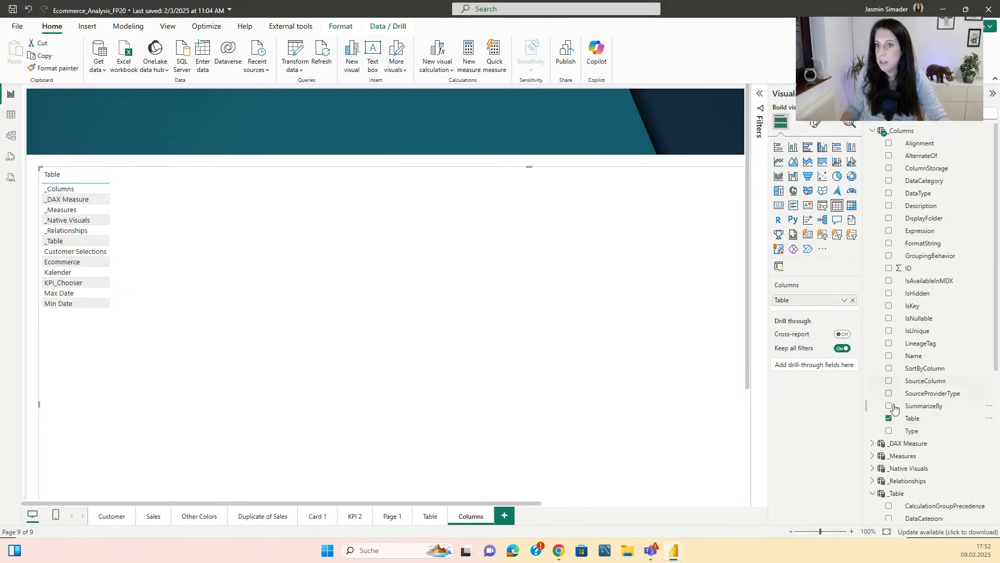
{"action": "left_click_drag", "start_coordinate": [922, 358], "coordinate": [417, 299]}
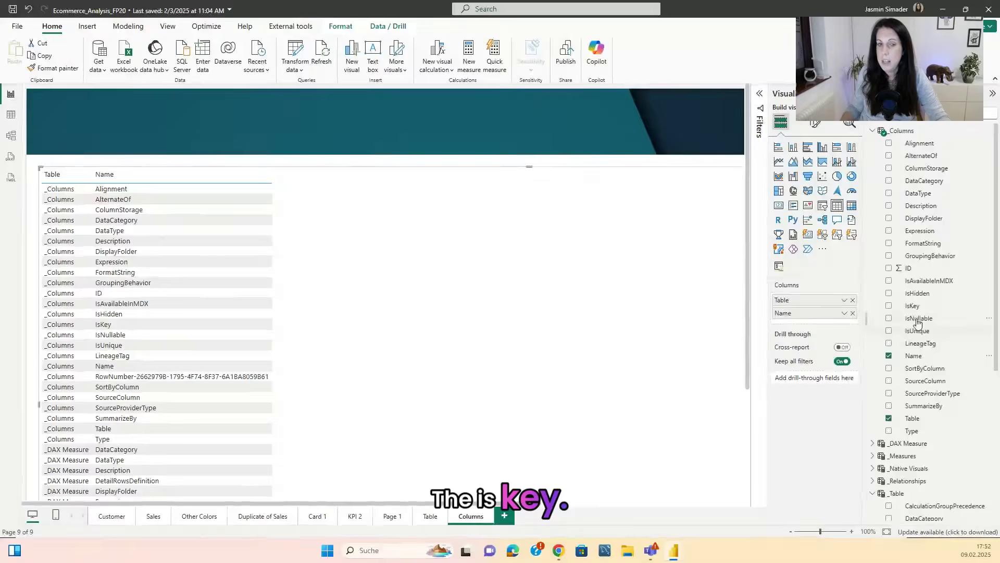
{"action": "left_click_drag", "start_coordinate": [912, 305], "coordinate": [401, 298]}
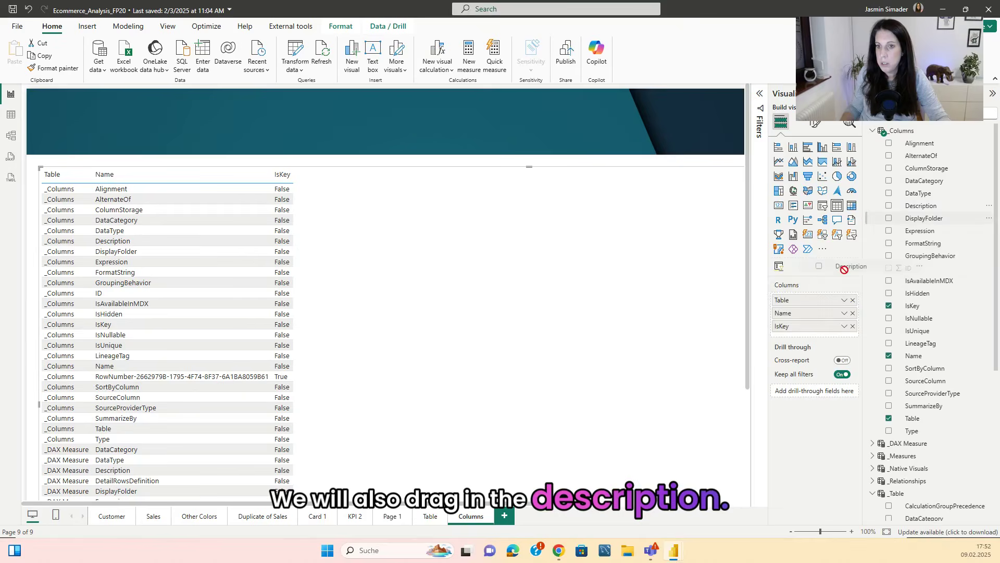
{"action": "left_click_drag", "start_coordinate": [844, 269], "coordinate": [803, 322]}
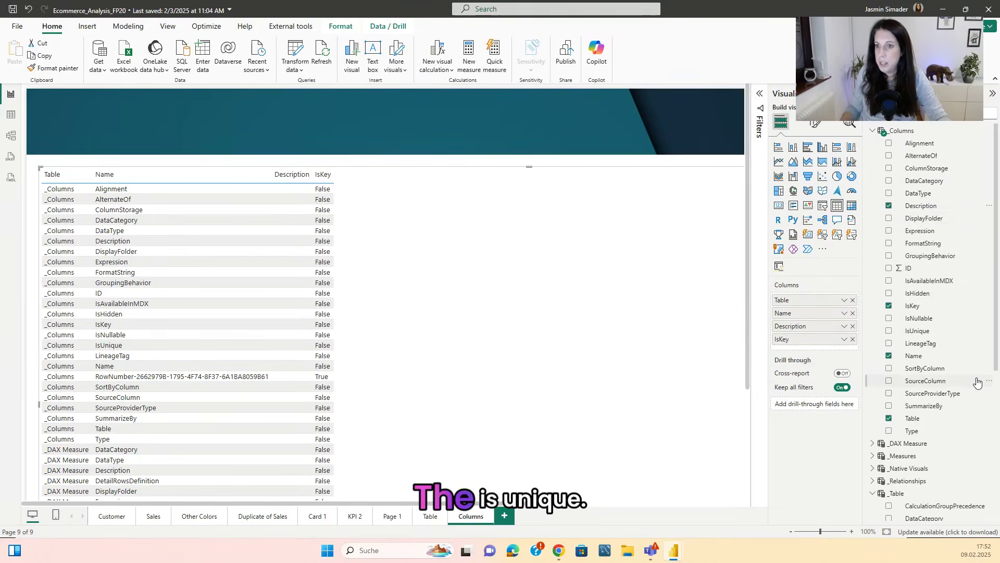
{"action": "left_click_drag", "start_coordinate": [924, 337], "coordinate": [684, 348]}
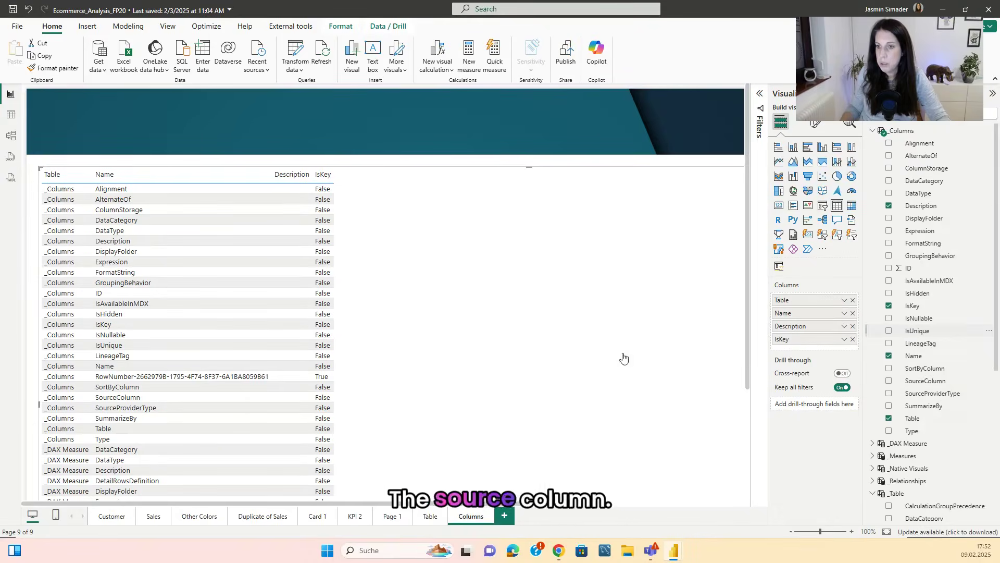
{"action": "left_click", "coordinate": [914, 330]}
Add SourceColumn, SortByColumn, SummarizeBy and FormatString, then widen Description and narrow Name
{"action": "left_click_drag", "start_coordinate": [931, 384], "coordinate": [529, 356]}
{"action": "left_click_drag", "start_coordinate": [918, 375], "coordinate": [641, 370]}
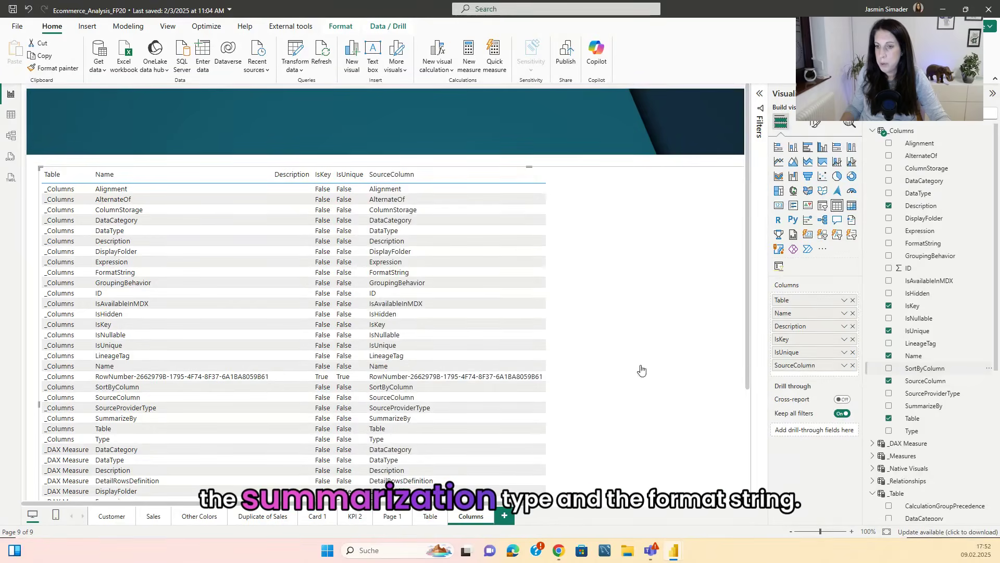
{"action": "left_click_drag", "start_coordinate": [938, 411], "coordinate": [692, 381]}
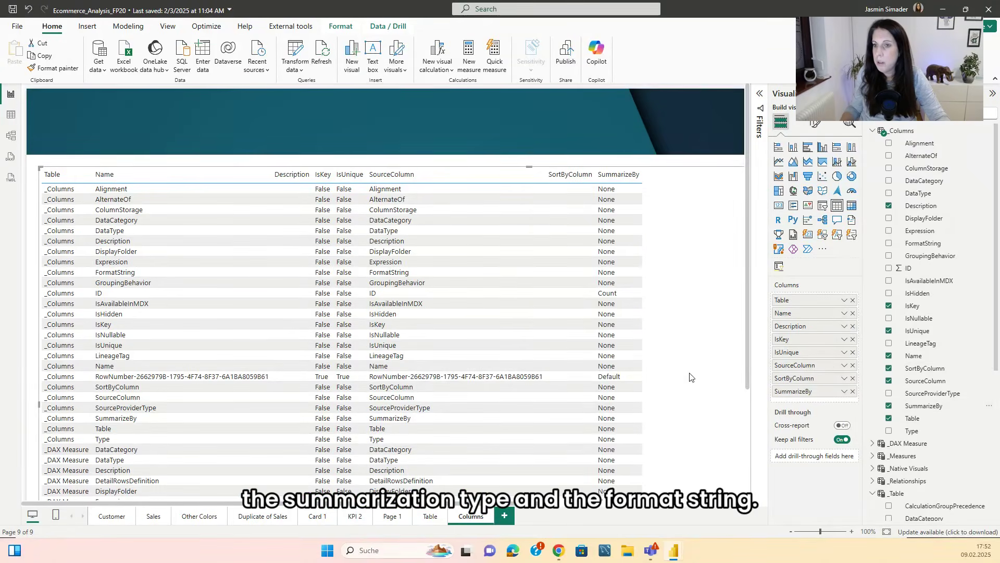
{"action": "left_click", "coordinate": [923, 245]}
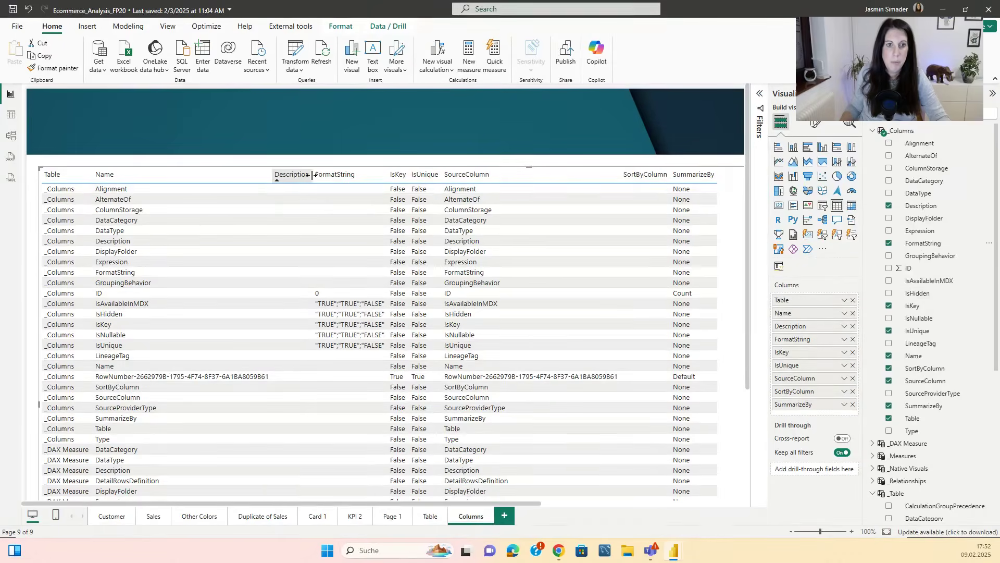
{"action": "left_click_drag", "start_coordinate": [313, 175], "coordinate": [376, 175]}
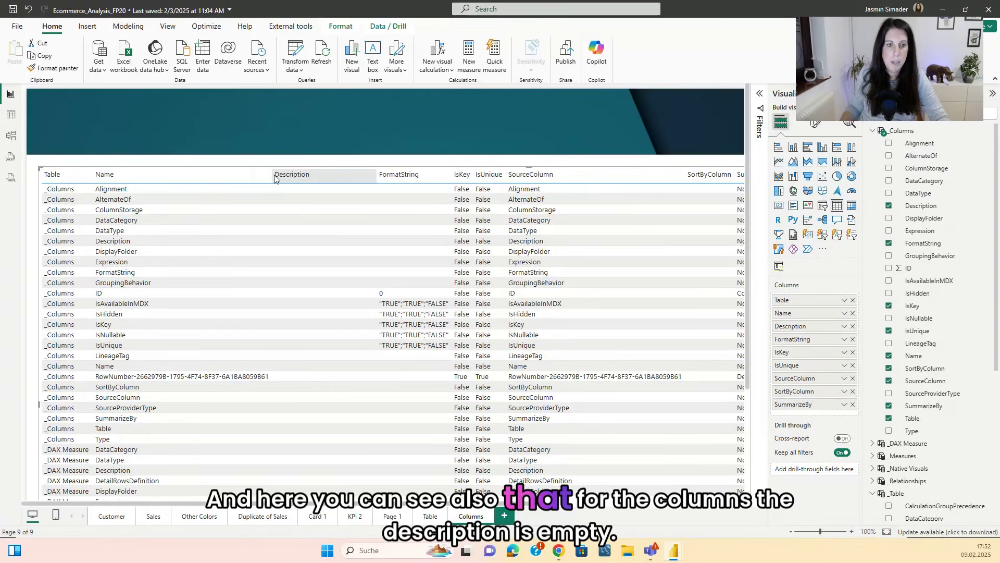
{"action": "left_click_drag", "start_coordinate": [271, 176], "coordinate": [217, 175]}
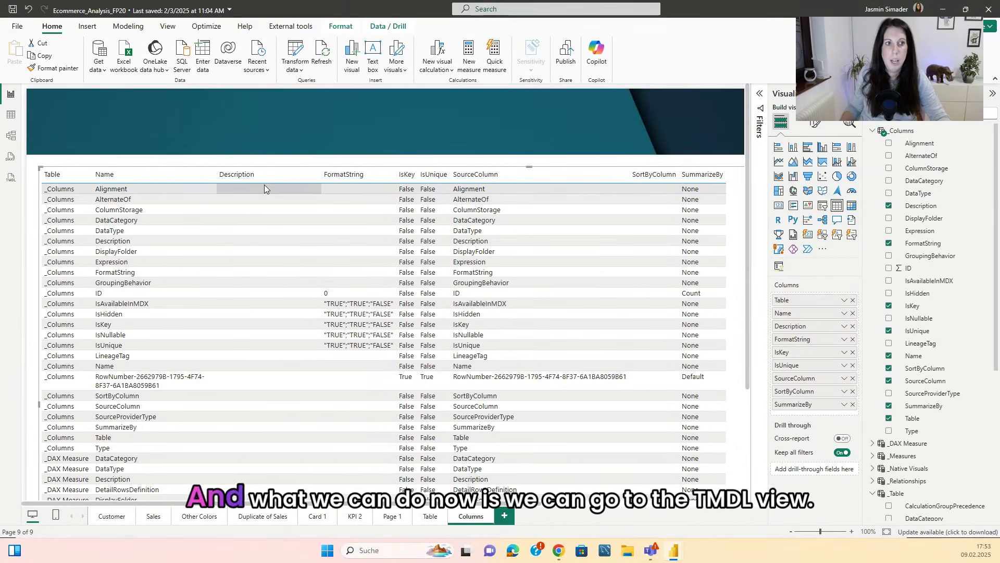
Script the Ecommerce table in TMDL view and check its 'Fact Table with all transactions' description
{"action": "left_click", "coordinate": [11, 179]}
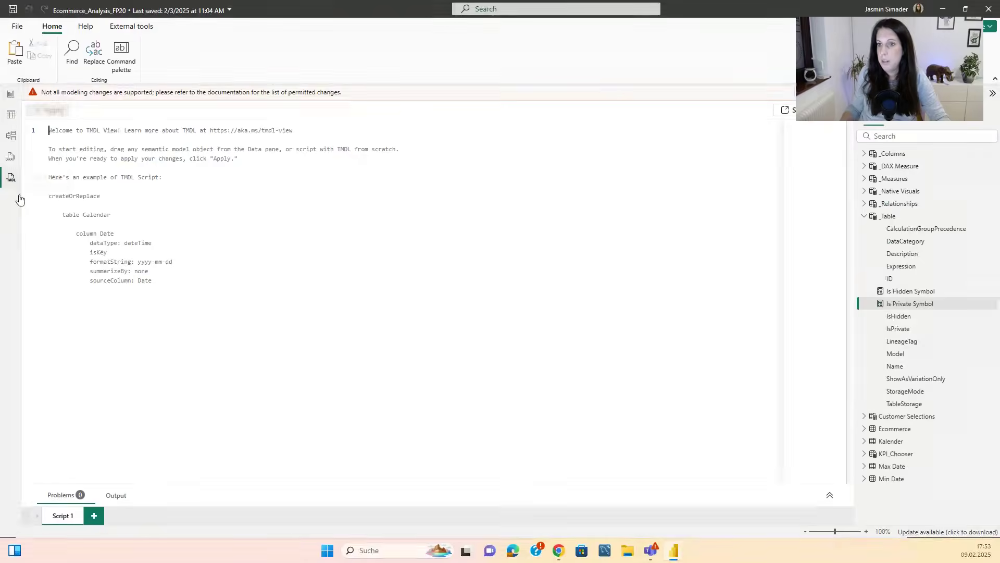
{"action": "left_click", "coordinate": [866, 217]}
{"action": "left_click", "coordinate": [994, 242]}
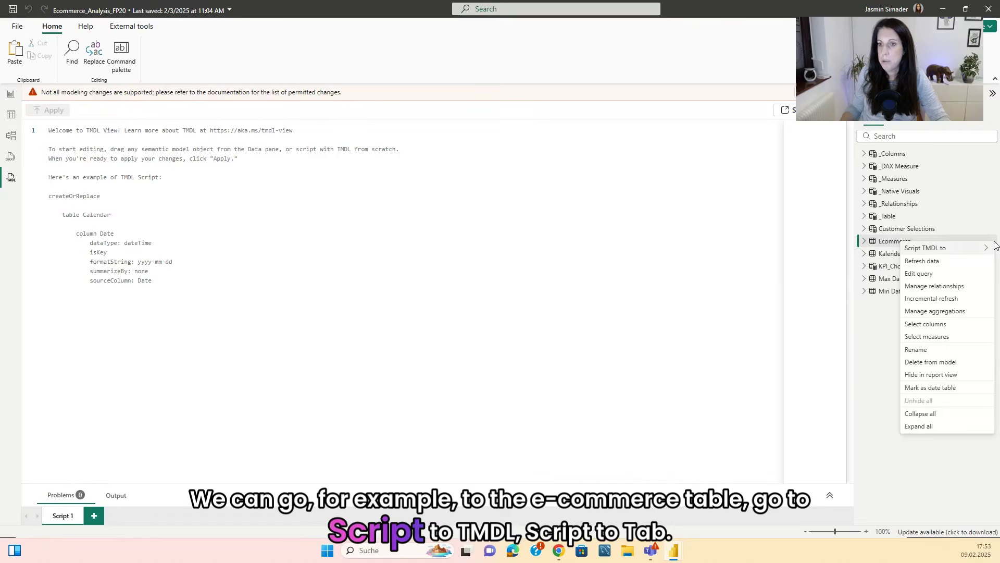
{"action": "mouse_move", "coordinate": [925, 251]}
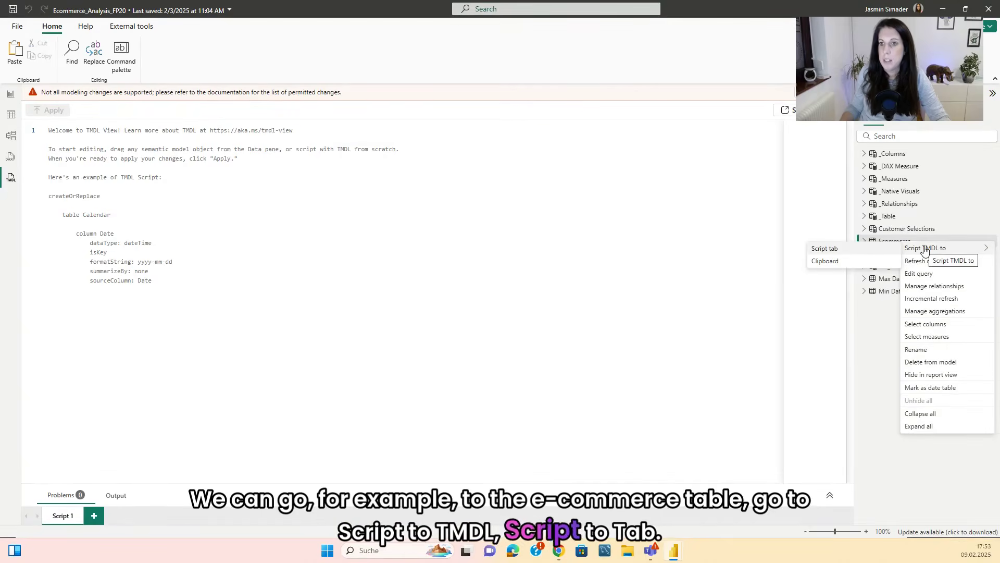
{"action": "left_click", "coordinate": [832, 250]}
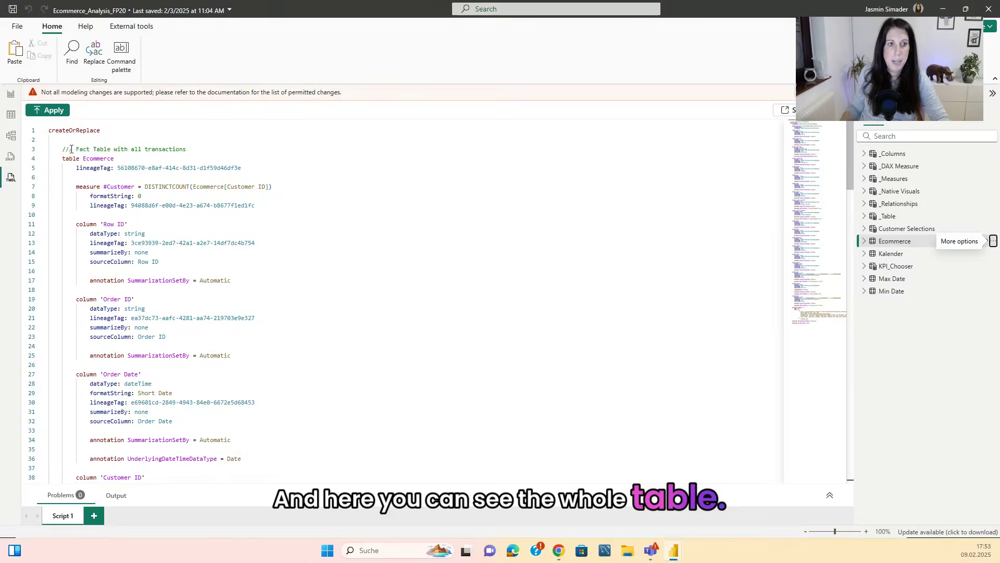
{"action": "left_click", "coordinate": [219, 149]}
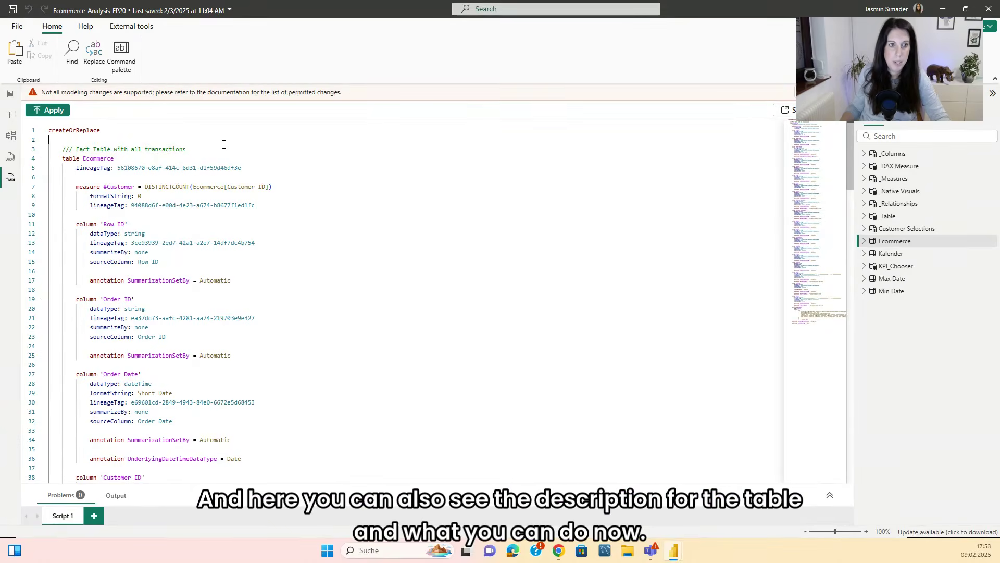
Add a /// Number of Customers description above the #Customer measure and select it
{"action": "left_click", "coordinate": [84, 178]}
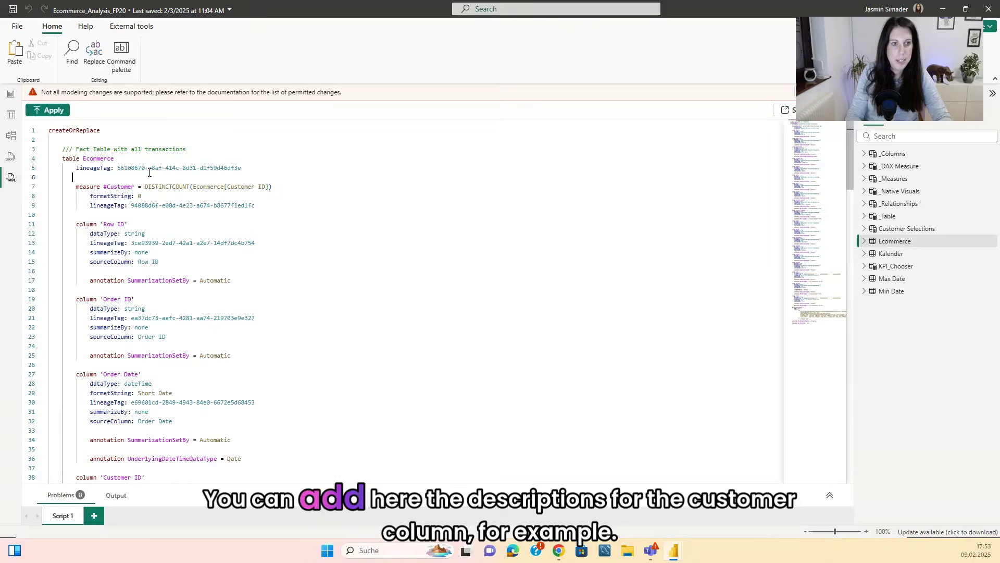
{"action": "type", "text": "/// Number of Customers"}
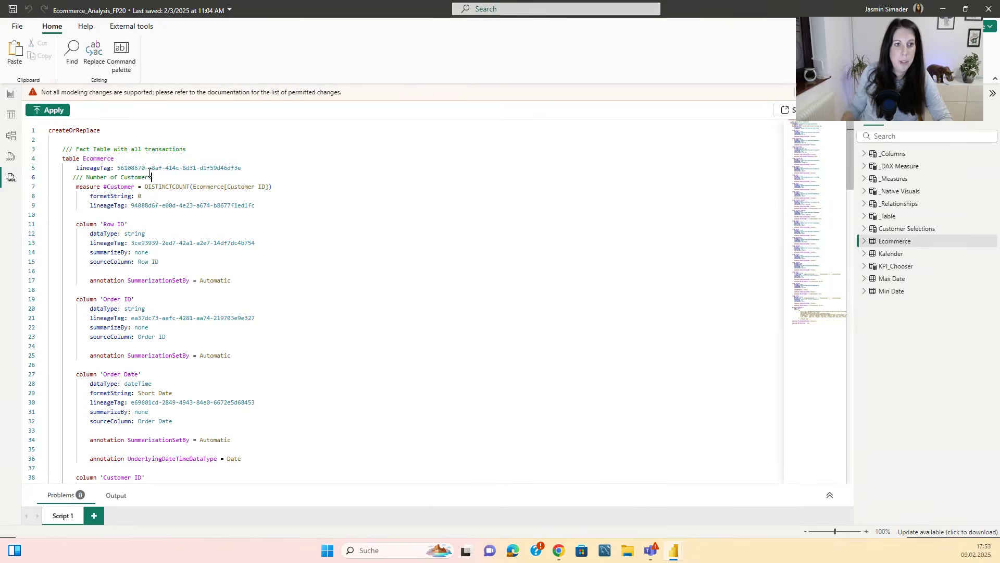
{"action": "key", "text": "ctrl+space"}
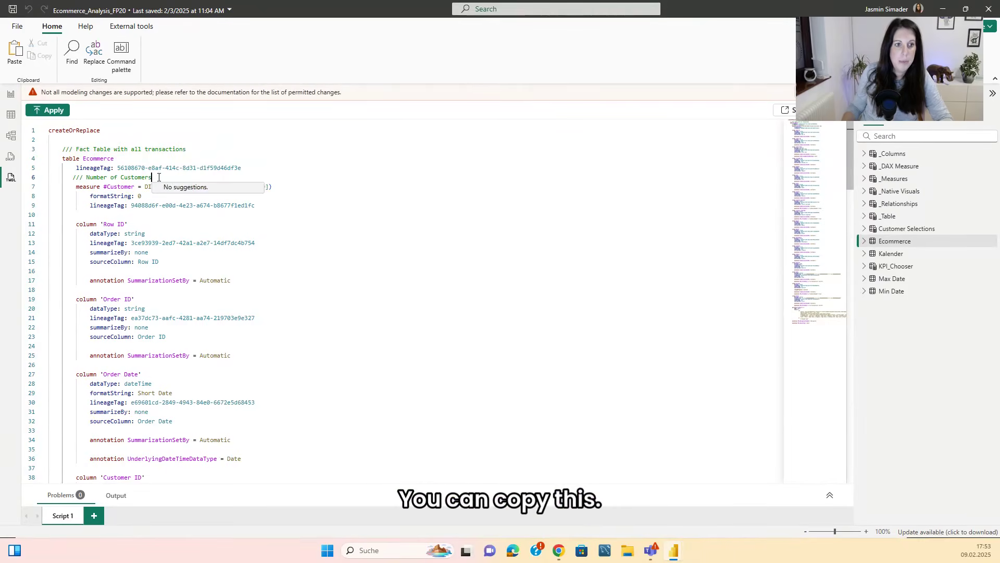
{"action": "left_click_drag", "start_coordinate": [159, 177], "coordinate": [78, 177]}
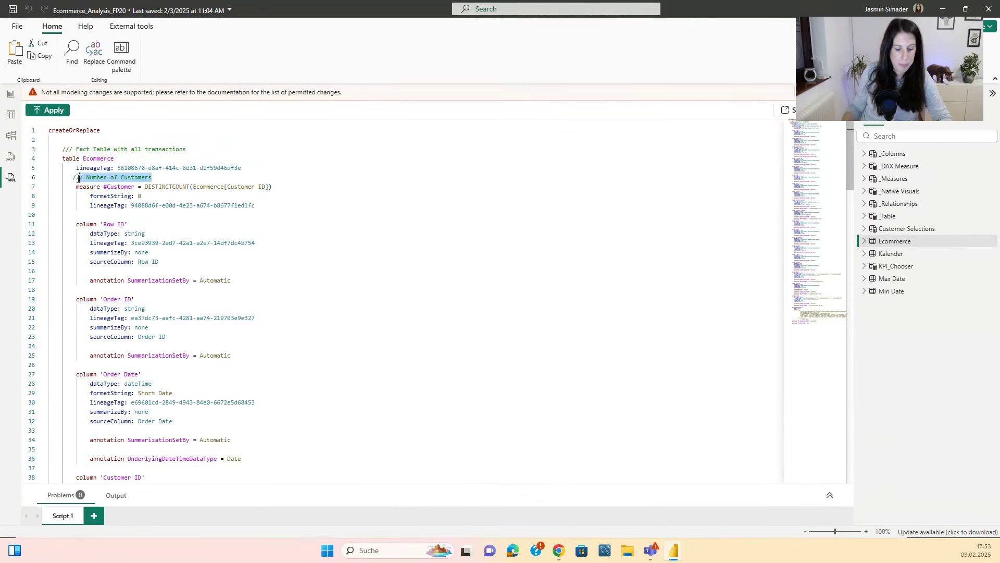
Add a /// Row ID description above the Row ID column and select the whole script
{"action": "left_click", "coordinate": [89, 213]}
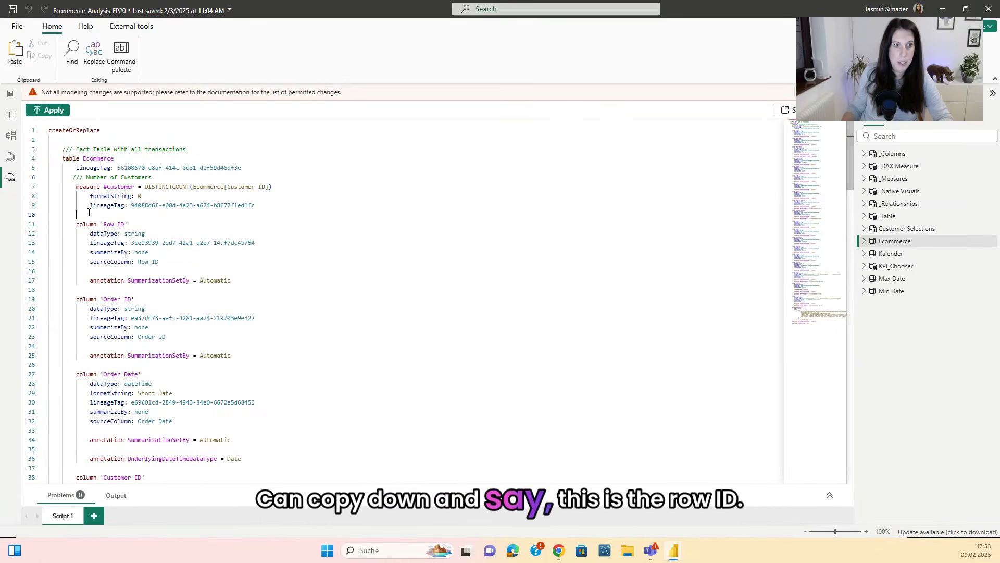
{"action": "type", "text": "/// Number of Customers"}
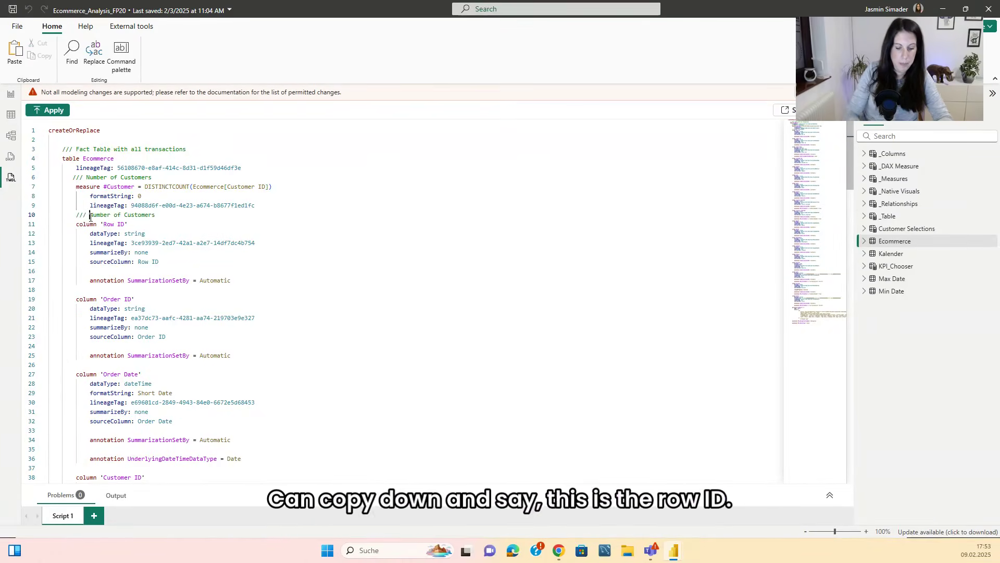
{"action": "left_click_drag", "start_coordinate": [90, 215], "coordinate": [190, 215]}
{"action": "type", "text": "Row I"}
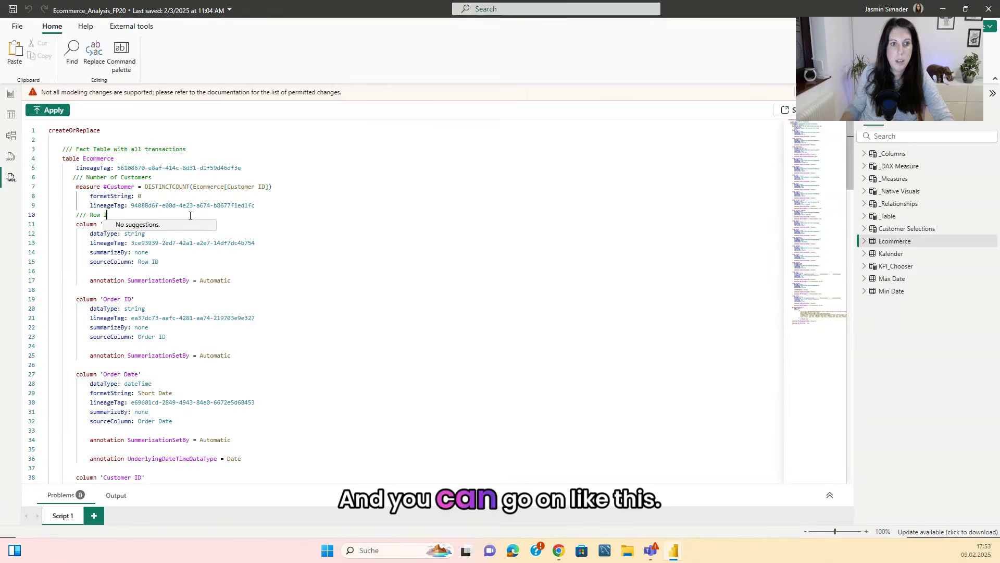
{"action": "type", "text": "D"}
{"action": "key", "text": "Down"}
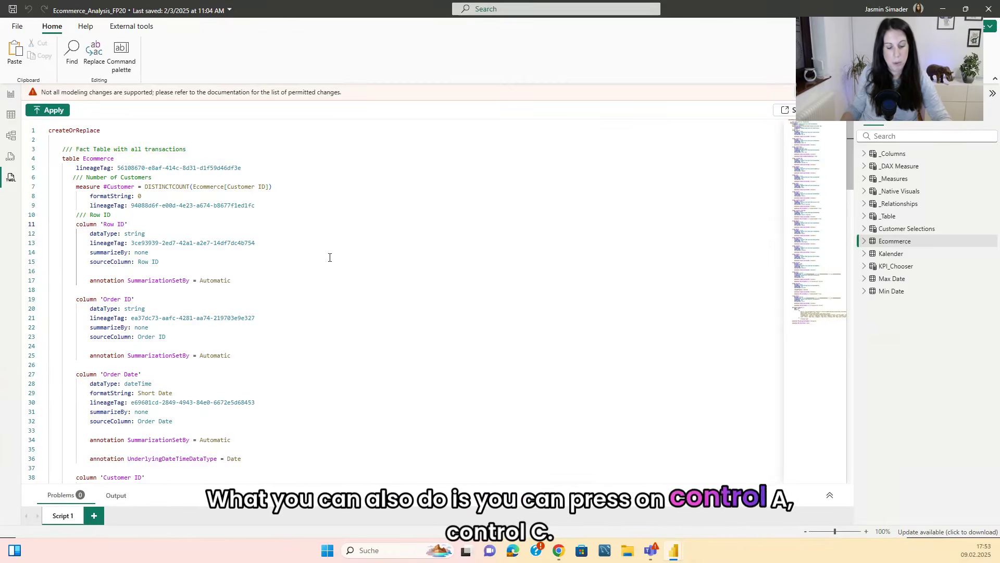
{"action": "key", "text": "ctrl+a"}
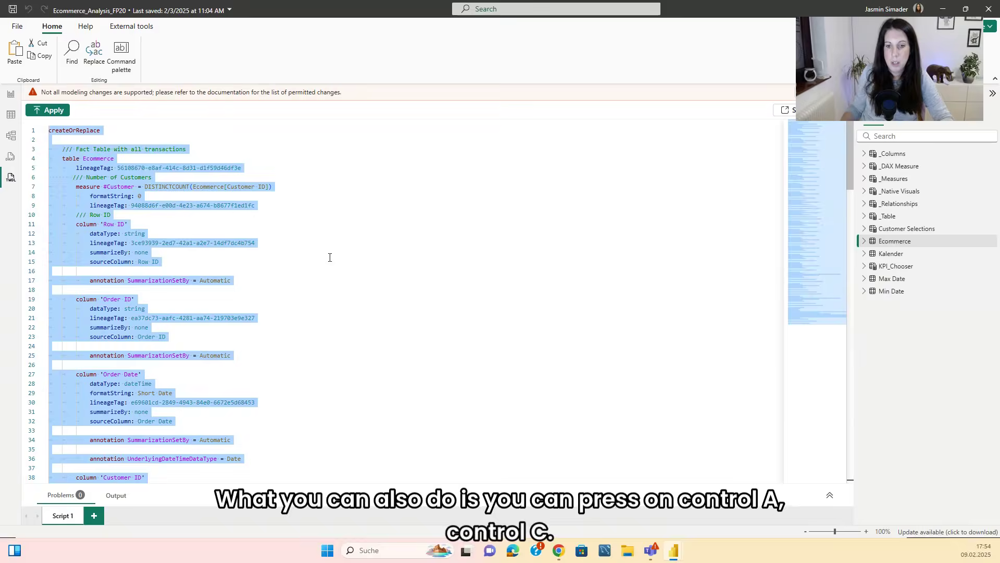
Ask ChatGPT to add descriptions to the code following the first example, pasting in the TMDL script
{"action": "left_click", "coordinate": [558, 550]}
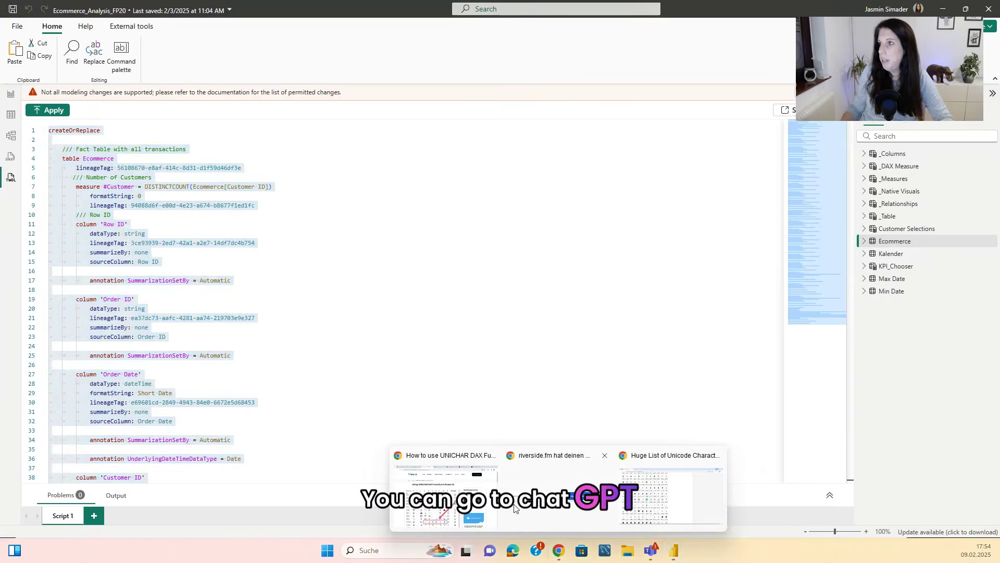
{"action": "left_click", "coordinate": [448, 479]}
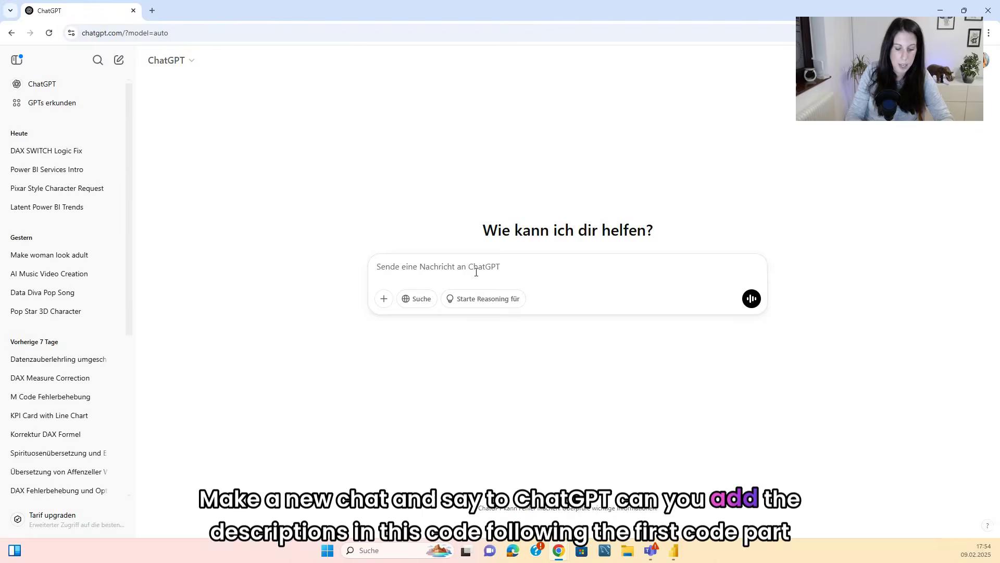
{"action": "type", "text": "Can you add t"}
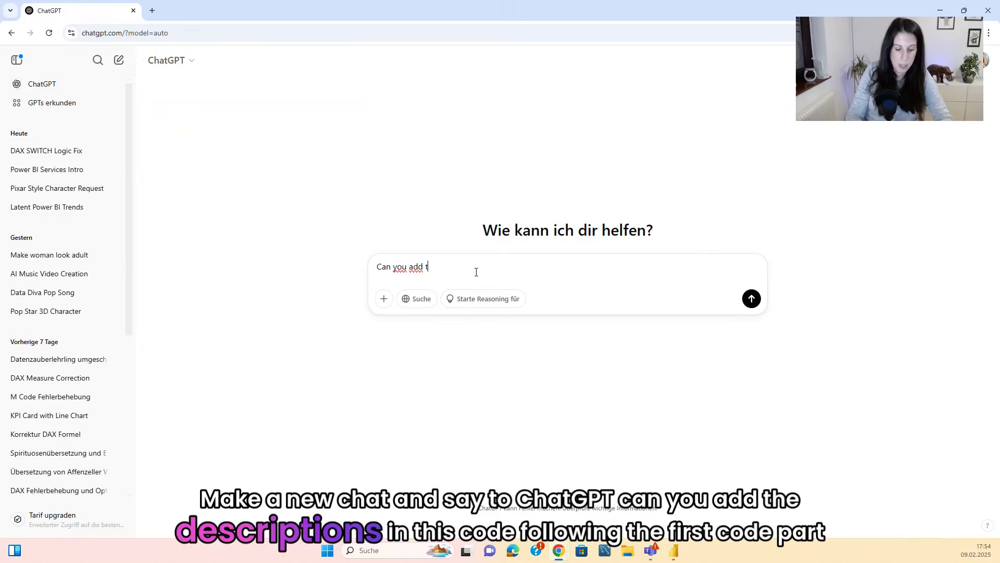
{"action": "type", "text": "he sescrip"}
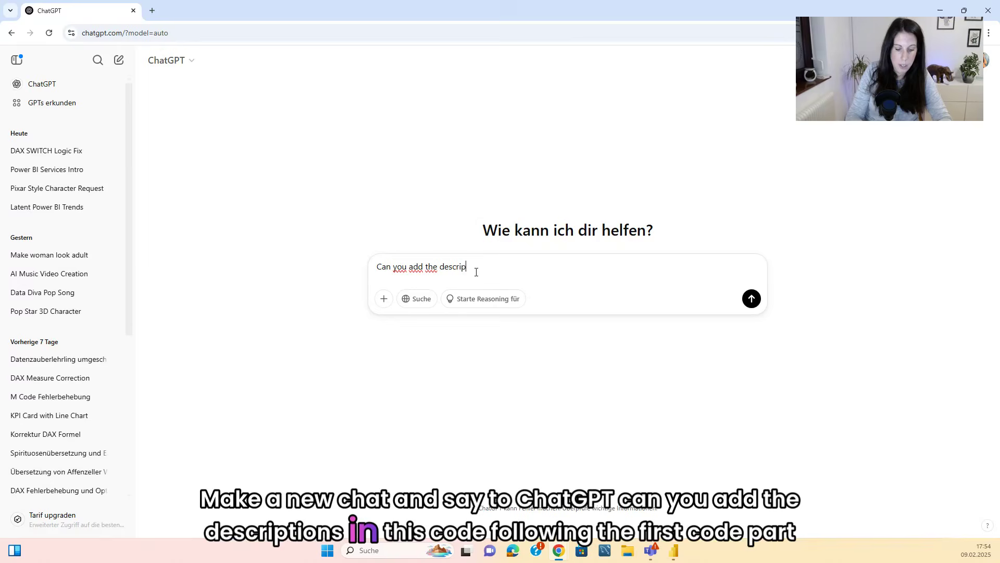
{"action": "type", "text": "tions in this "}
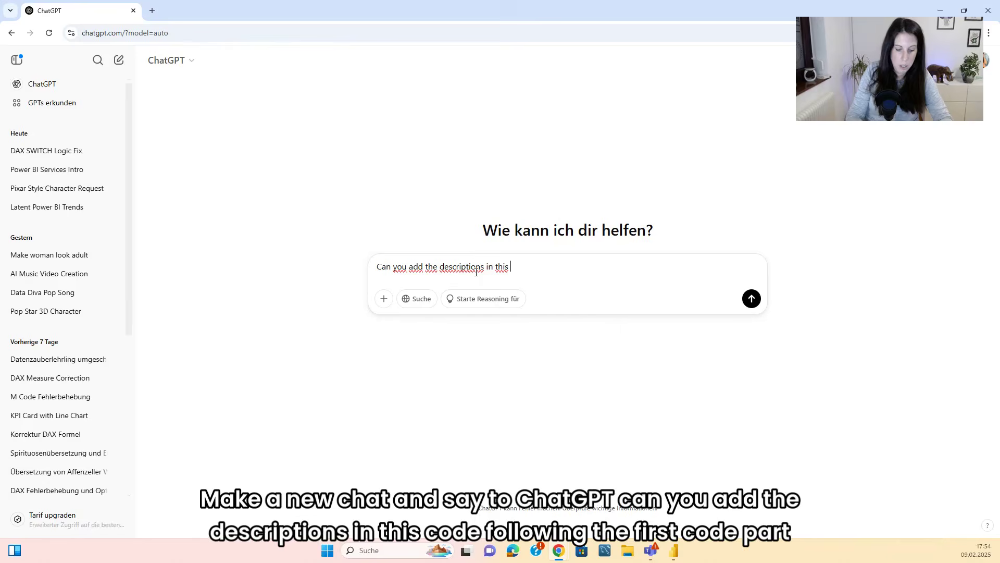
{"action": "type", "text": "code follo"}
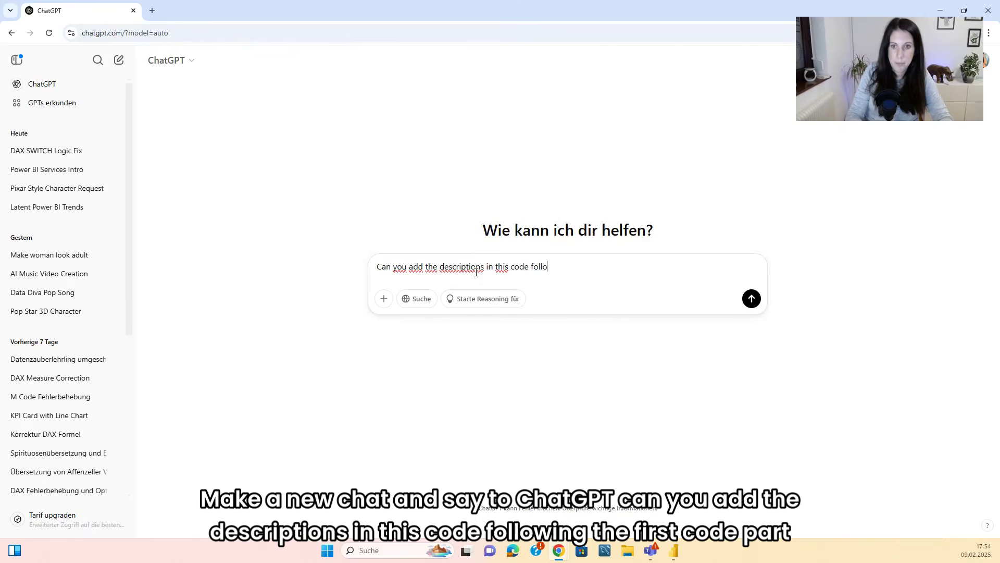
{"action": "type", "text": "wing the"}
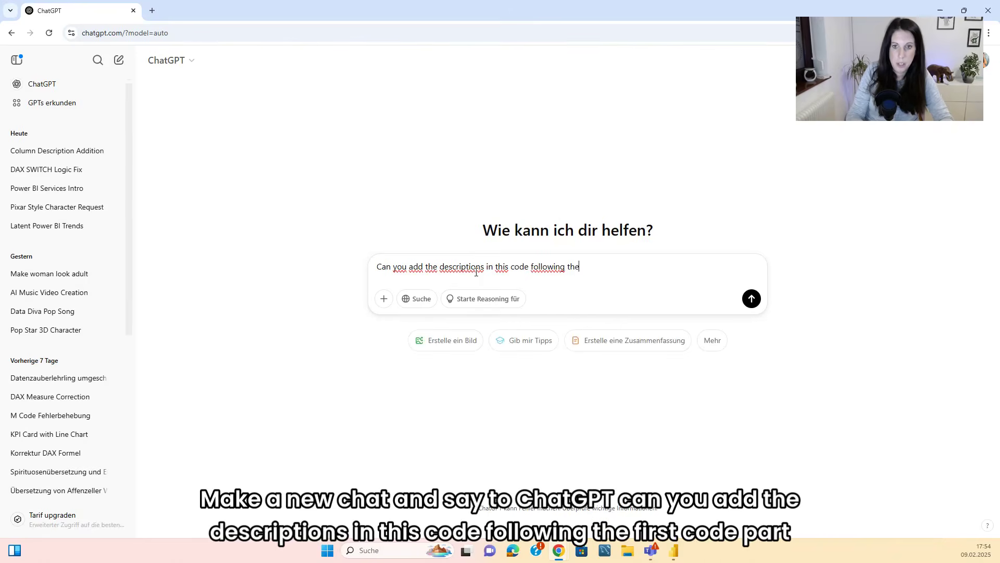
{"action": "type", "text": " first "}
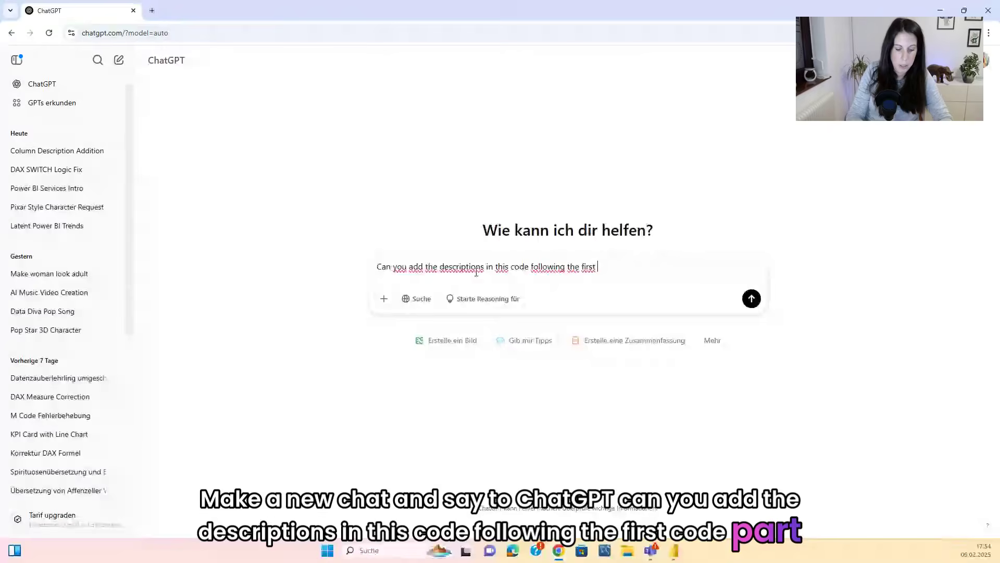
{"action": "type", "text": "code part with the #customers"}
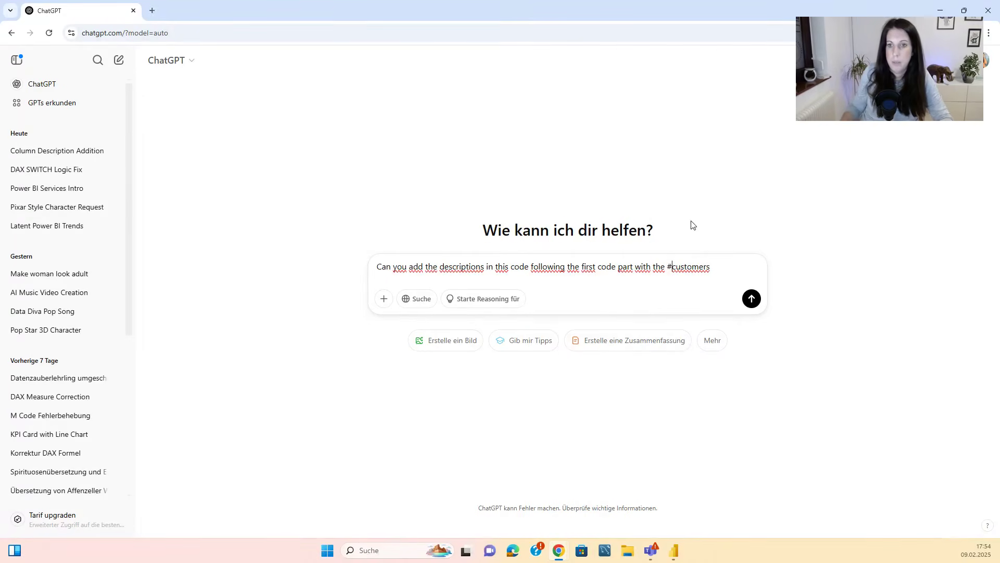
{"action": "key", "text": "shift+Return"}
{"action": "key", "text": "shift+Return"}
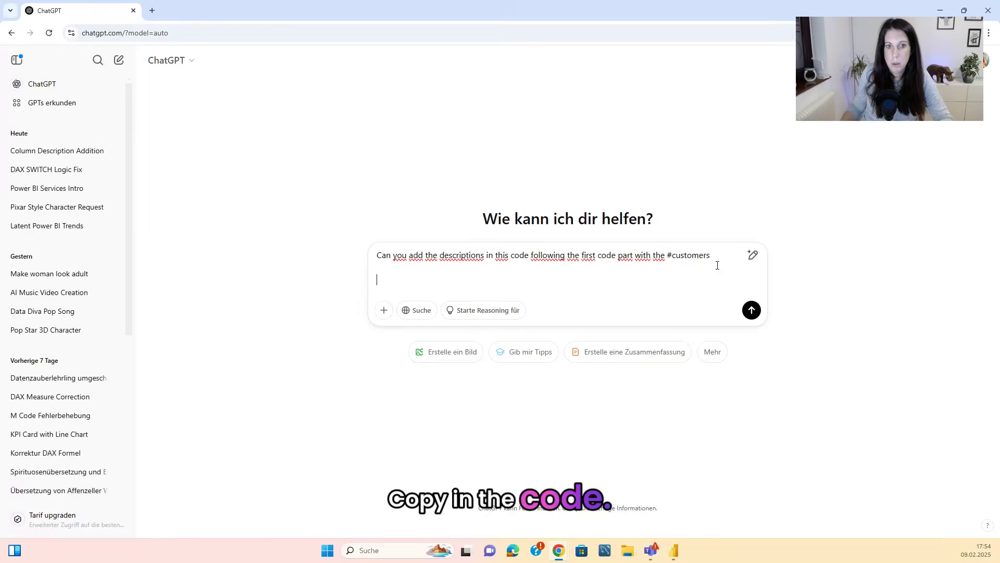
{"action": "key", "text": "ctrl+v"}
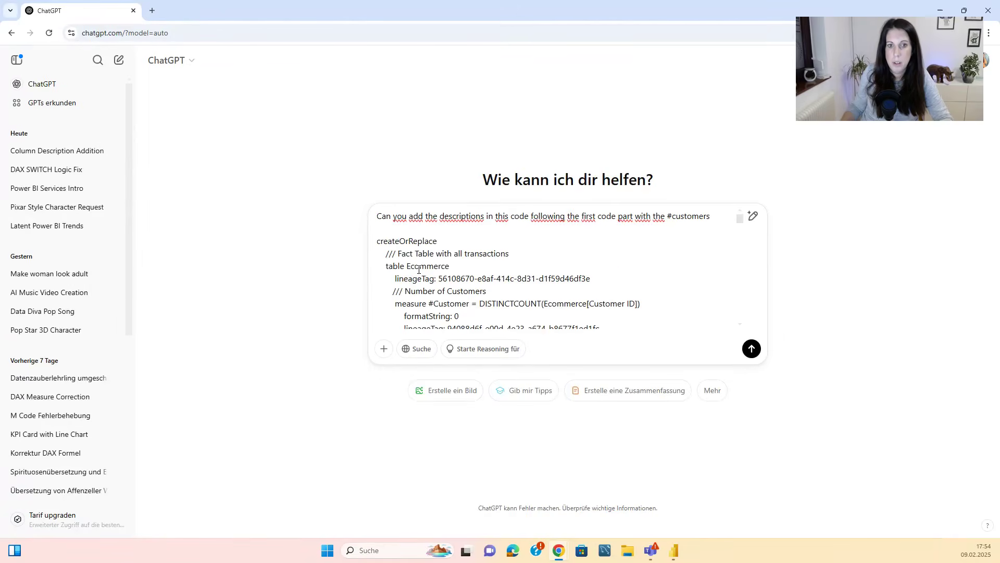
Paste the Number of Customers measure as the example, send the request, and copy the revised code
{"action": "scroll", "coordinate": [418, 269], "scroll_direction": "down", "scroll_amount": 1}
{"action": "left_click_drag", "start_coordinate": [392, 240], "coordinate": [603, 277]}
{"action": "scroll", "coordinate": [609, 258], "scroll_direction": "up", "scroll_amount": 3}
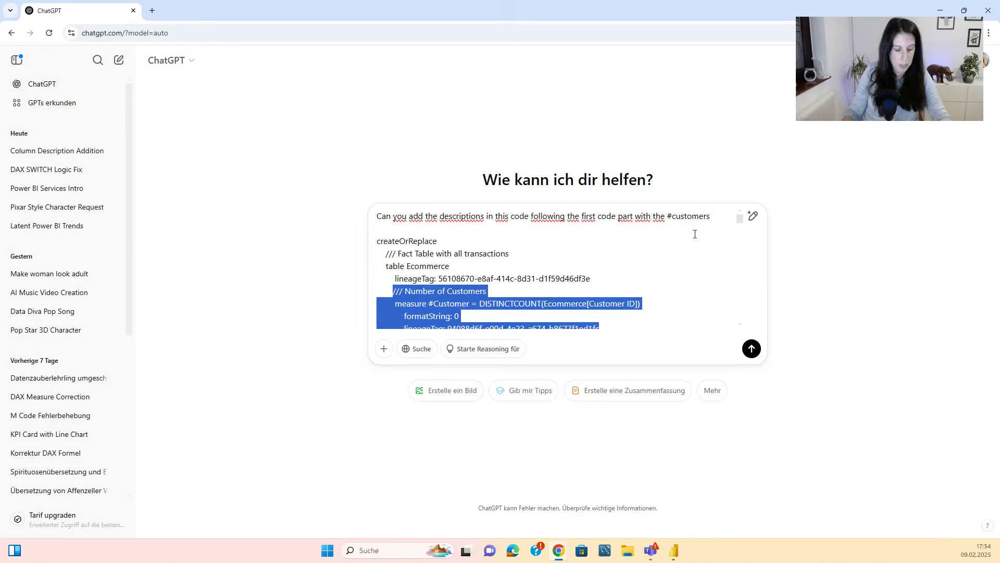
{"action": "left_click", "coordinate": [694, 229]}
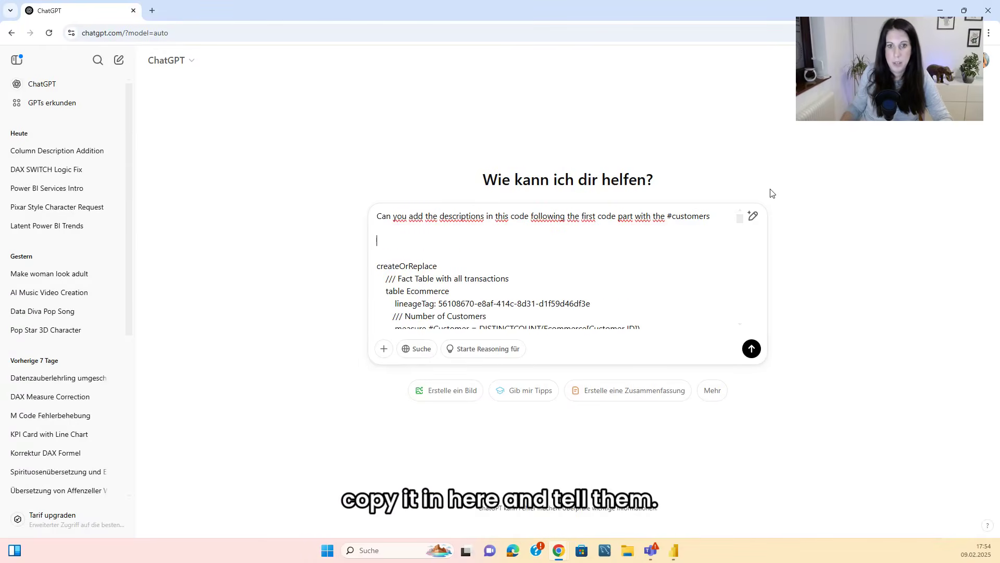
{"action": "key", "text": "ctrl+v"}
{"action": "key", "text": "Return"}
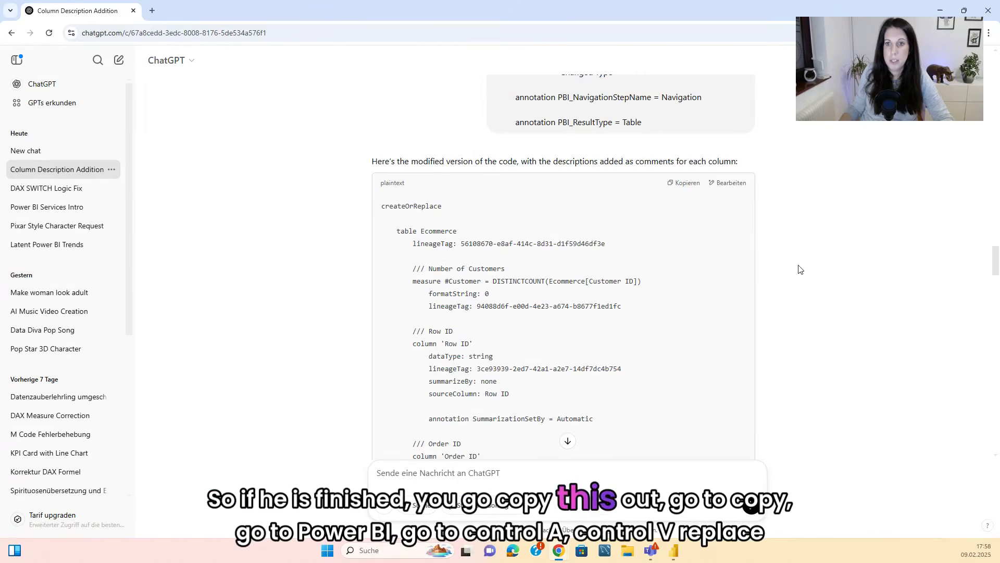
{"action": "left_click", "coordinate": [685, 184]}
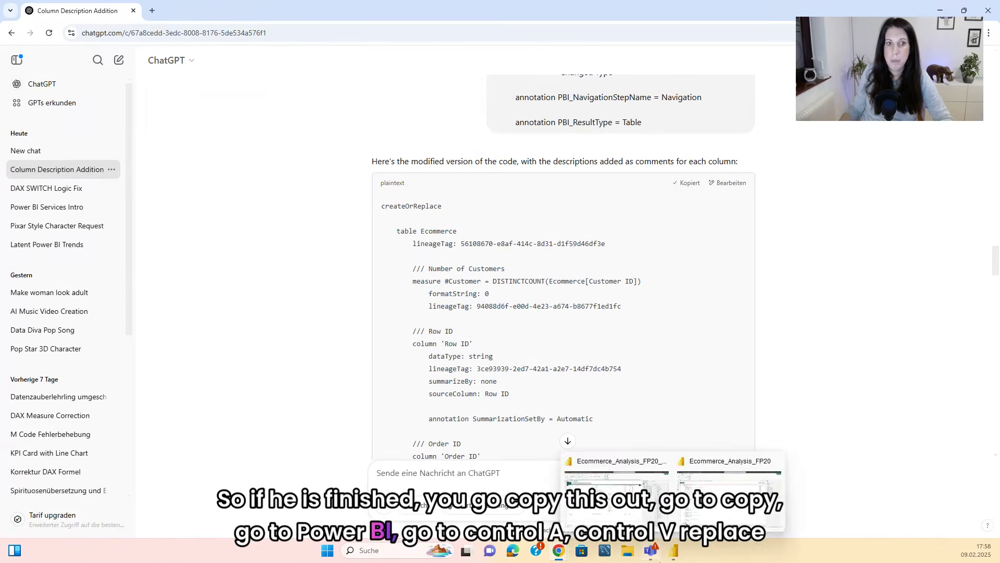
{"action": "left_click", "coordinate": [687, 494]}
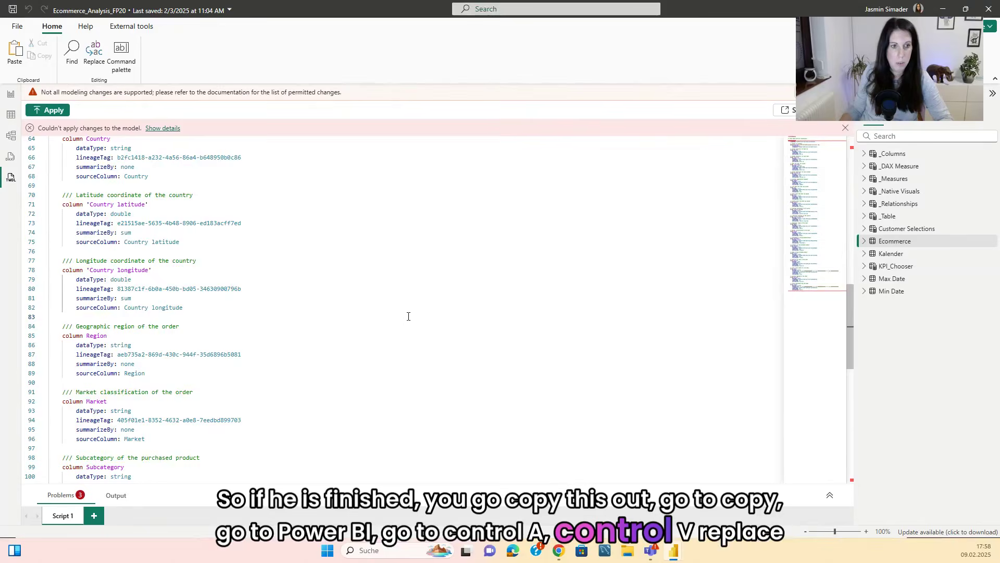
Paste the commented code, Tab-indent the partition and its PBI_NavigationStepName/PBI_ResultType annotations, then apply
{"action": "key", "text": "ctrl+a"}
{"action": "key", "text": "ctrl+v"}
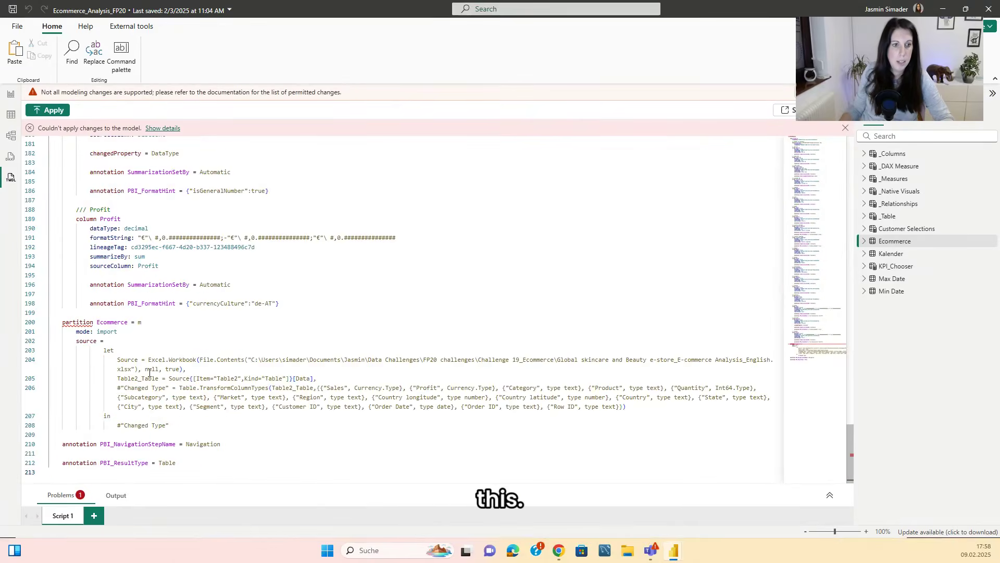
{"action": "left_click", "coordinate": [77, 322]}
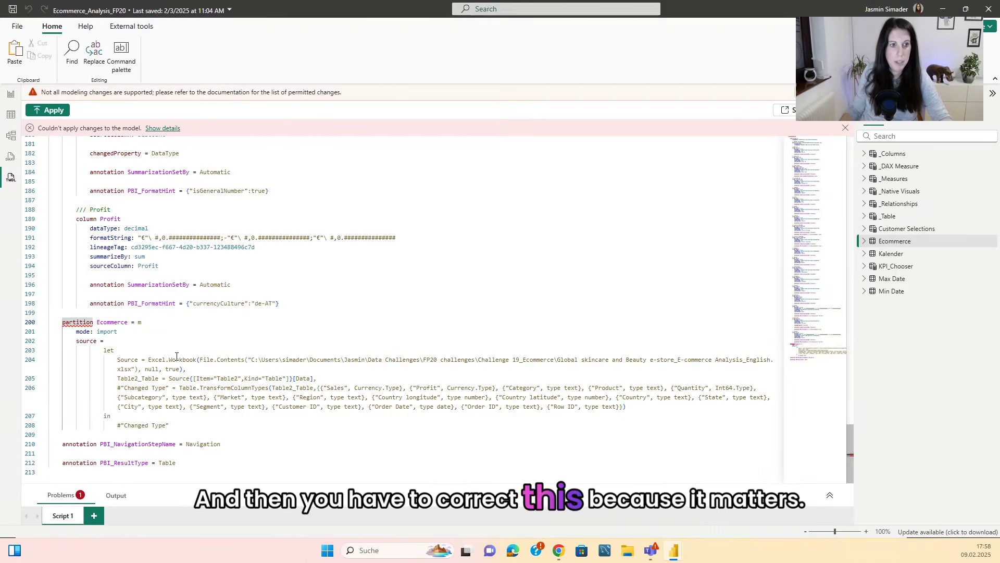
{"action": "key", "text": "Tab"}
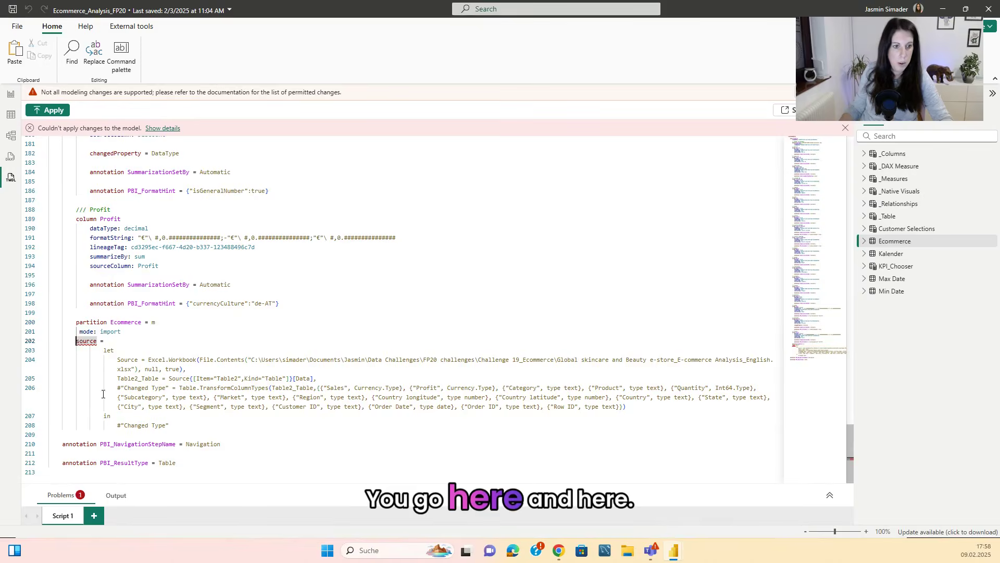
{"action": "key", "text": "Tab"}
{"action": "key", "text": "Tab"}
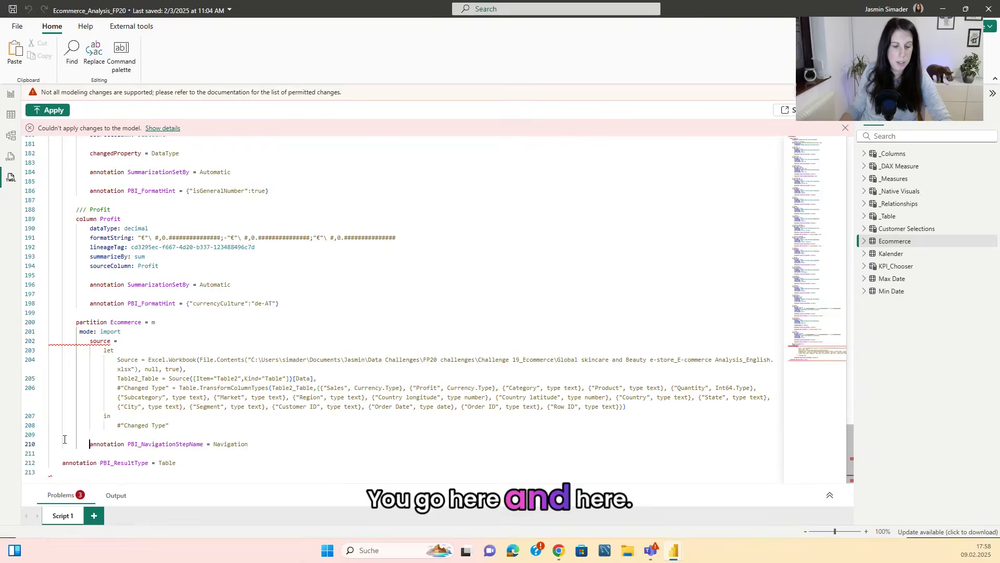
{"action": "left_click", "coordinate": [63, 462]}
{"action": "key", "text": "Tab"}
{"action": "key", "text": "Tab"}
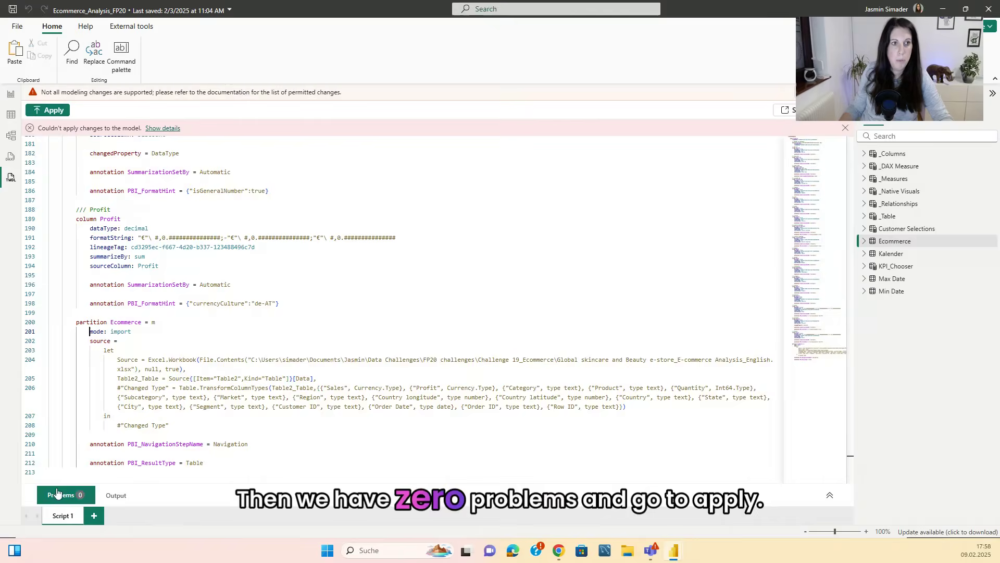
{"action": "left_click", "coordinate": [53, 113]}
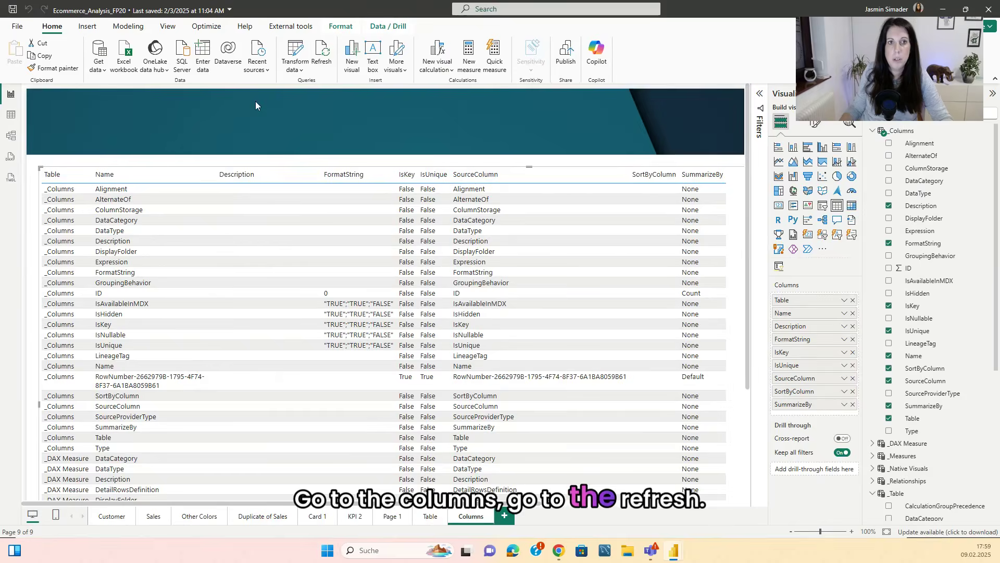
Sort the Columns table by Description and uncheck _Columns and _DAX Measure in its Table filter
{"action": "left_click", "coordinate": [222, 180]}
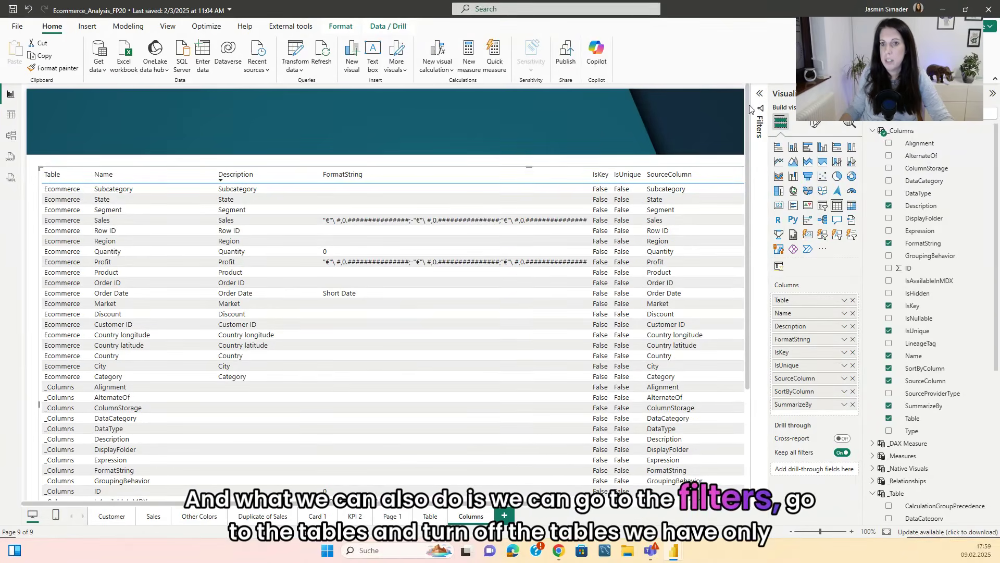
{"action": "left_click", "coordinate": [762, 94]}
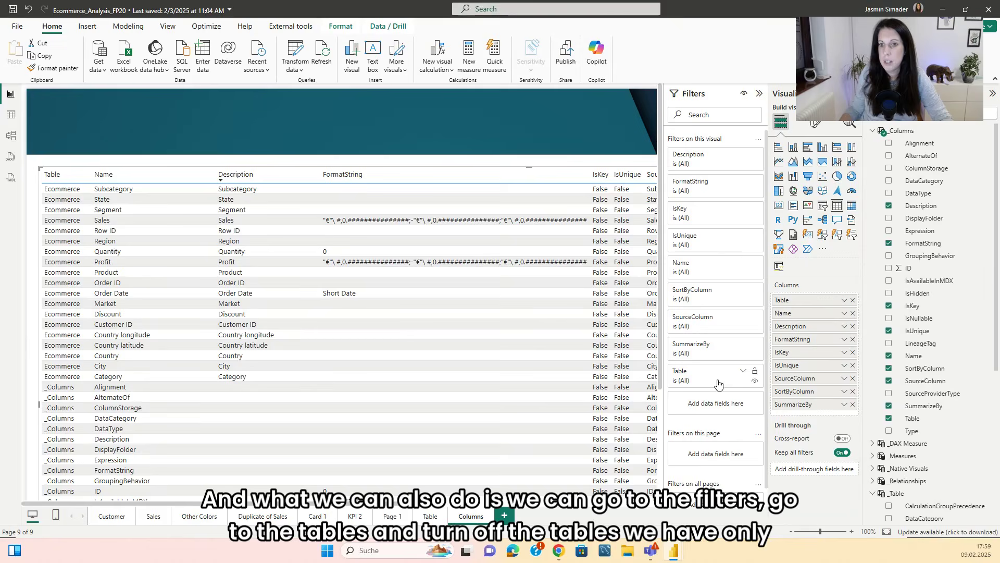
{"action": "left_click", "coordinate": [743, 374]}
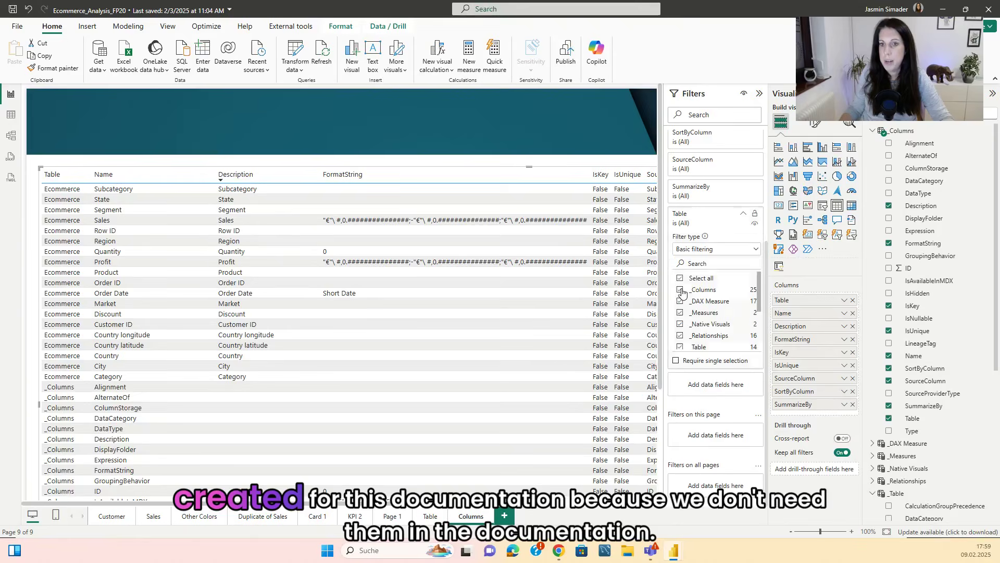
{"action": "left_click", "coordinate": [680, 278]}
{"action": "left_click", "coordinate": [698, 289]}
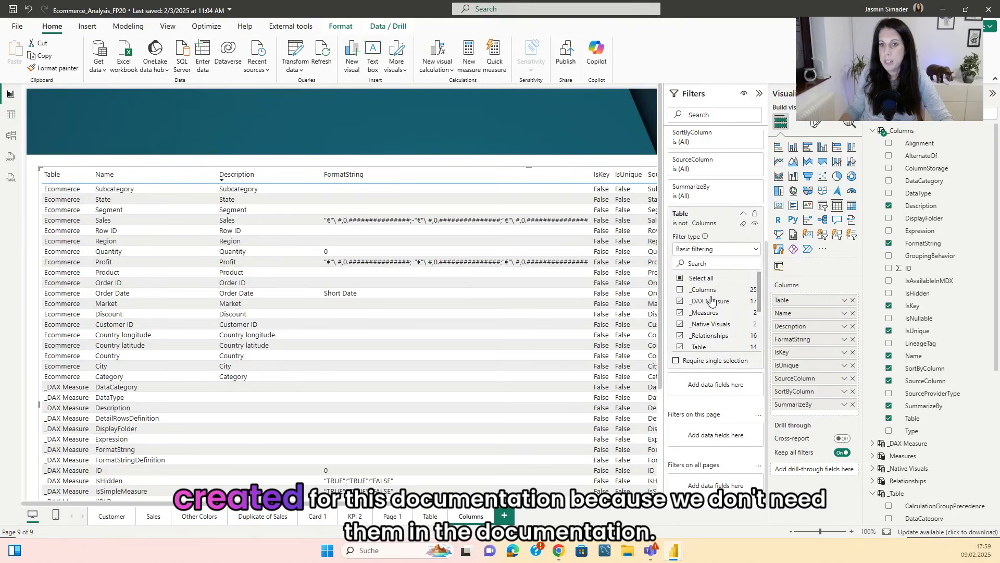
{"action": "left_click", "coordinate": [680, 302]}
Also exclude the _Table and _Relationships rows from the table
{"action": "scroll", "coordinate": [682, 304], "scroll_direction": "down", "scroll_amount": 2}
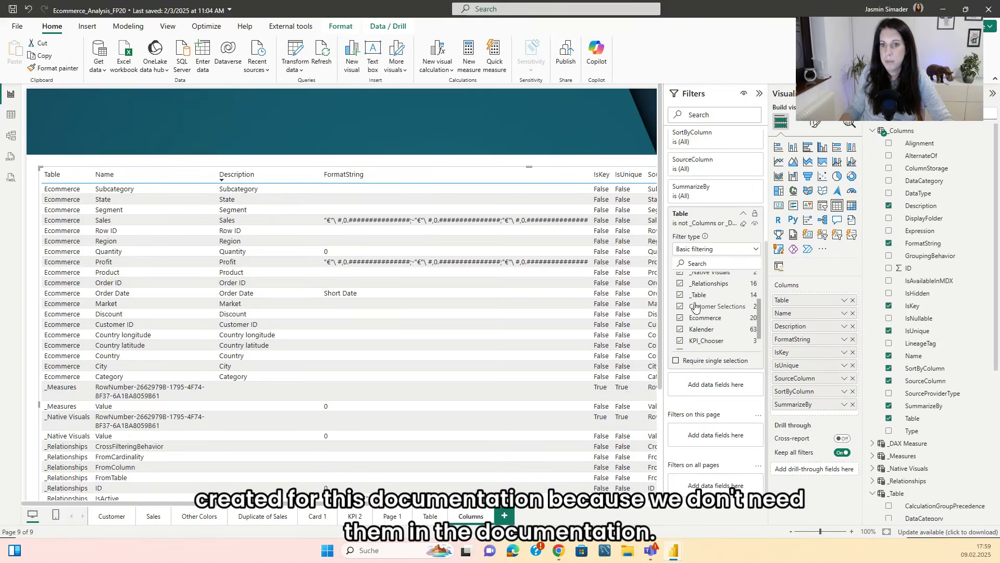
{"action": "left_click", "coordinate": [680, 296]}
{"action": "scroll", "coordinate": [718, 308], "scroll_direction": "down", "scroll_amount": 2}
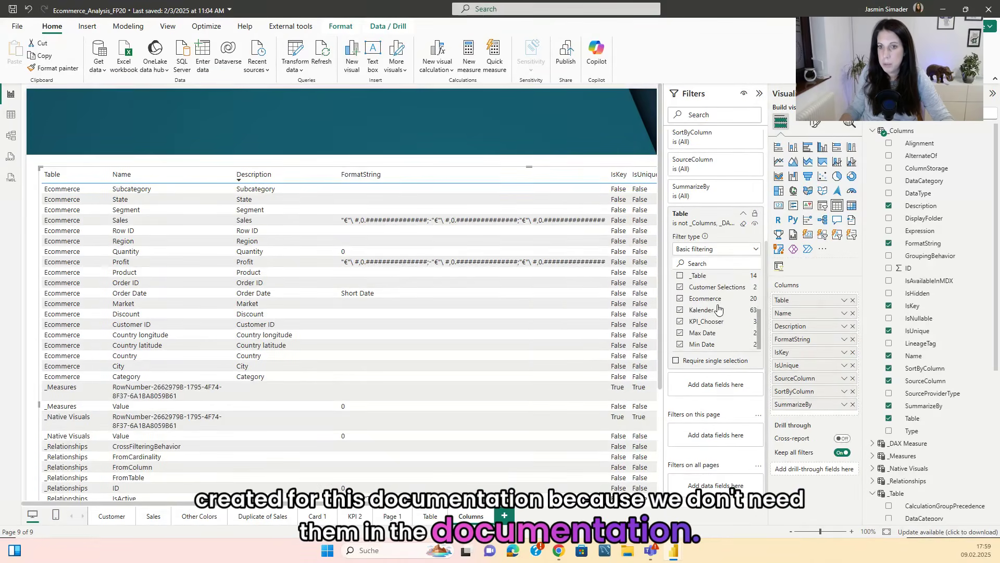
{"action": "scroll", "coordinate": [718, 310], "scroll_direction": "up", "scroll_amount": 2}
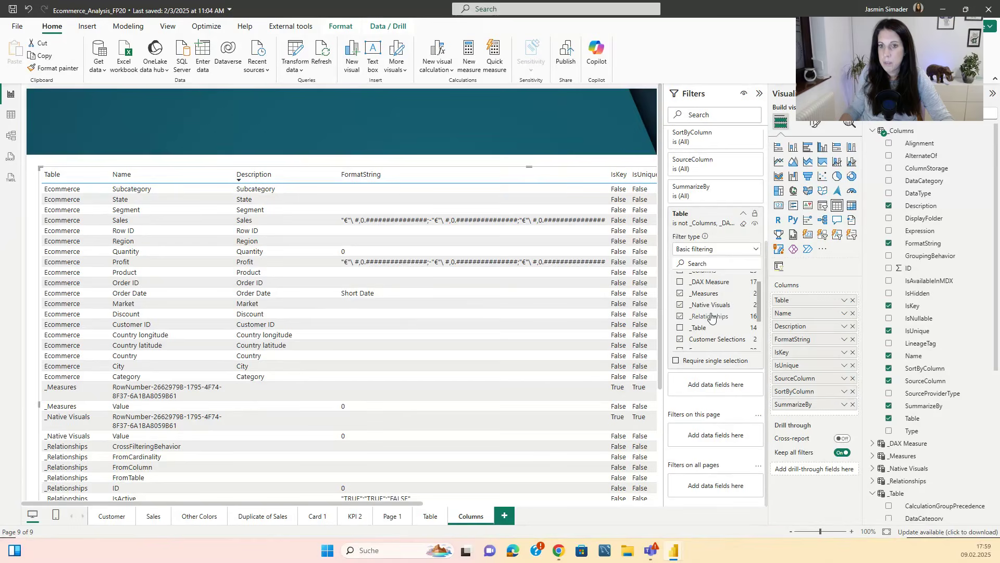
{"action": "left_click", "coordinate": [684, 318]}
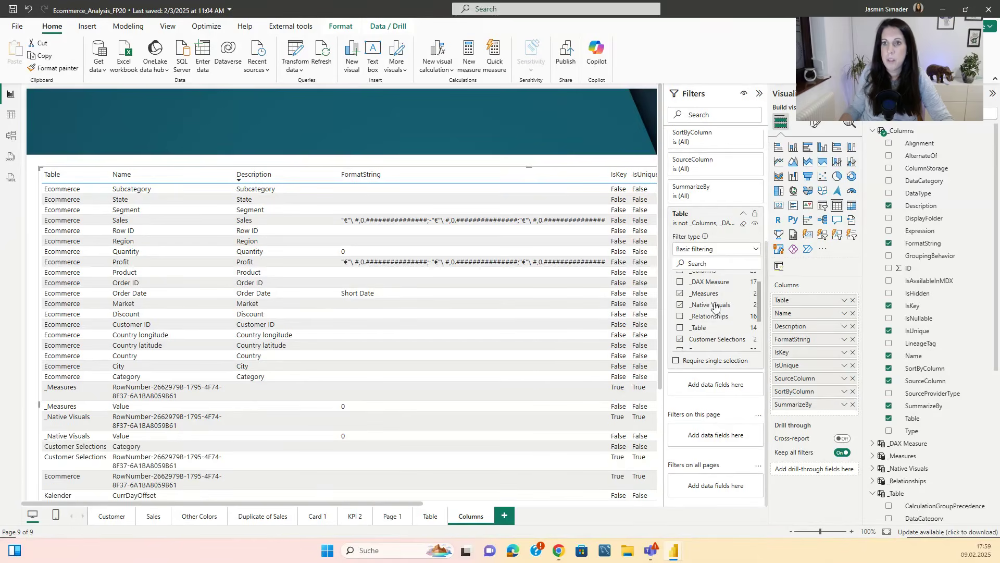
Collapse the Filters and Visualizations panes and switch to TMDL view
{"action": "left_click", "coordinate": [759, 94]}
{"action": "left_click", "coordinate": [854, 93]}
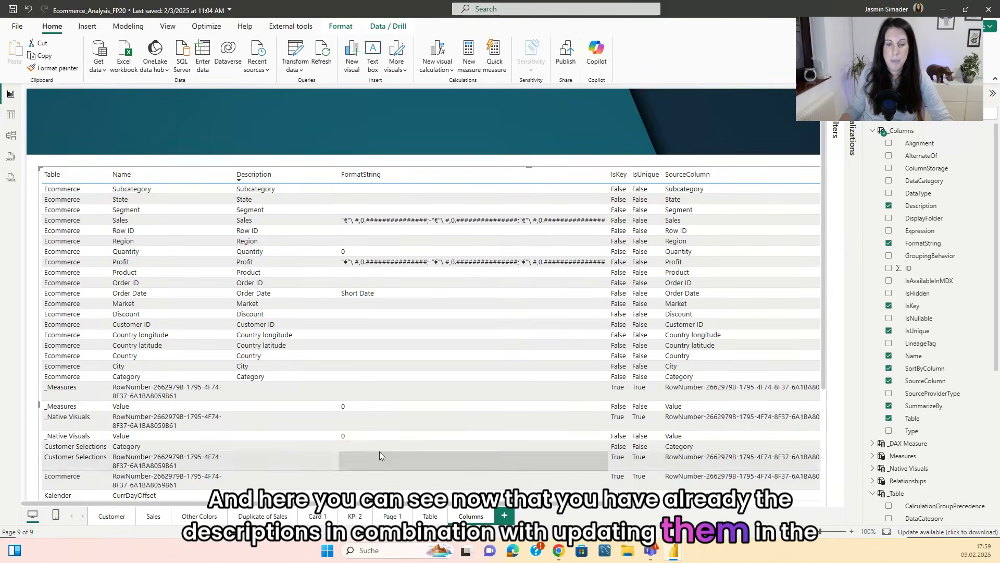
{"action": "left_click", "coordinate": [11, 178]}
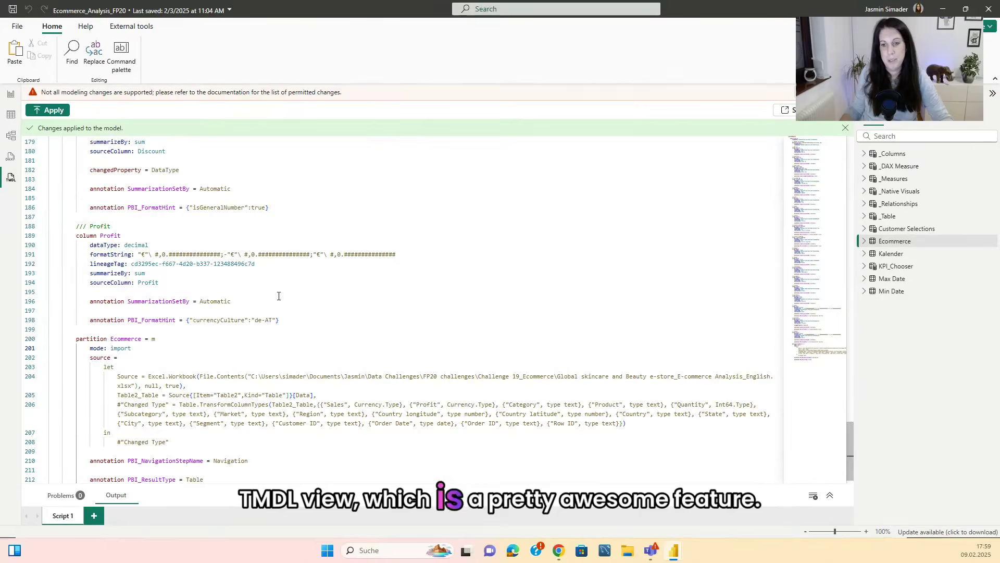
Back in Report view, duplicate the Columns page
{"action": "left_click", "coordinate": [11, 94]}
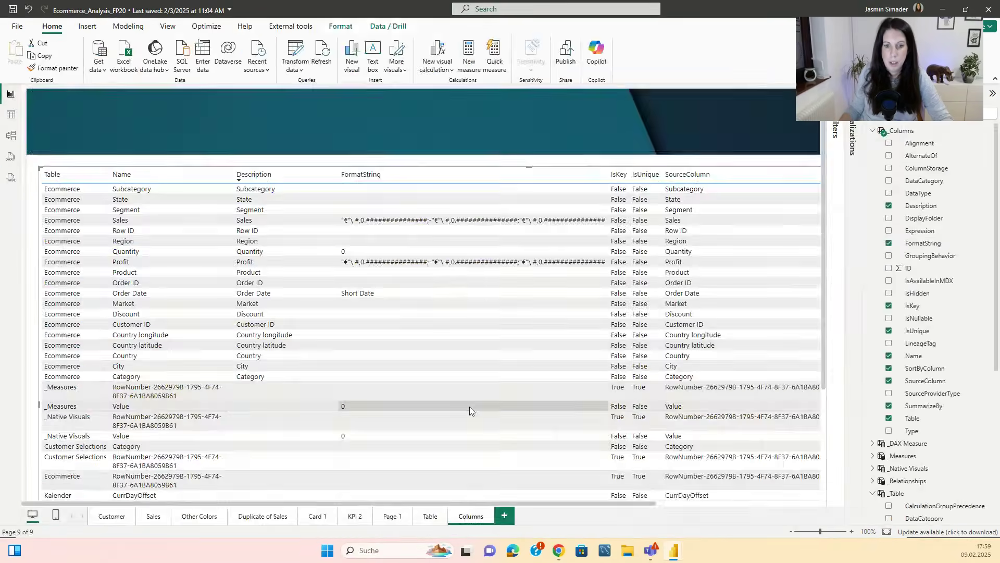
{"action": "right_click", "coordinate": [475, 520]}
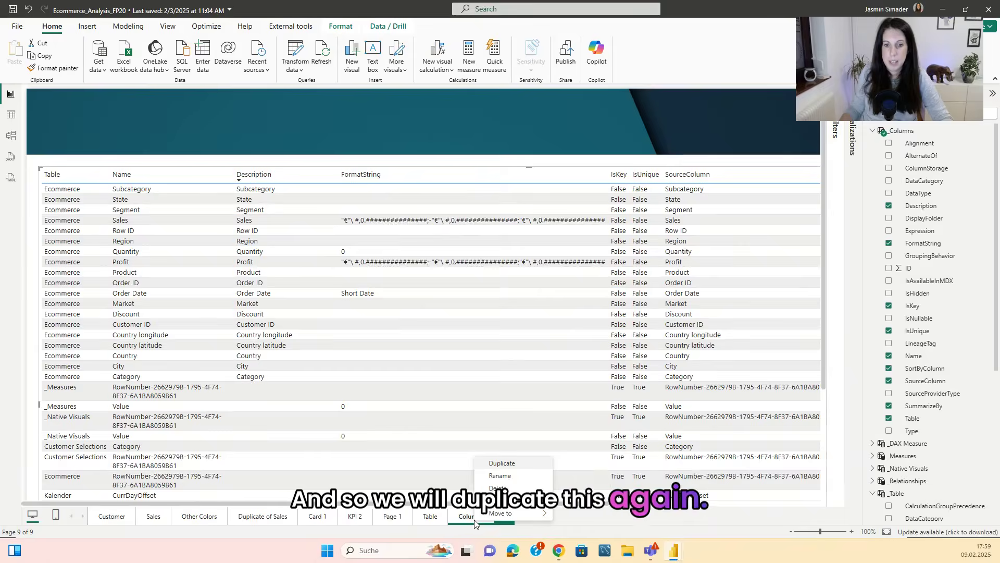
{"action": "left_click", "coordinate": [500, 463]}
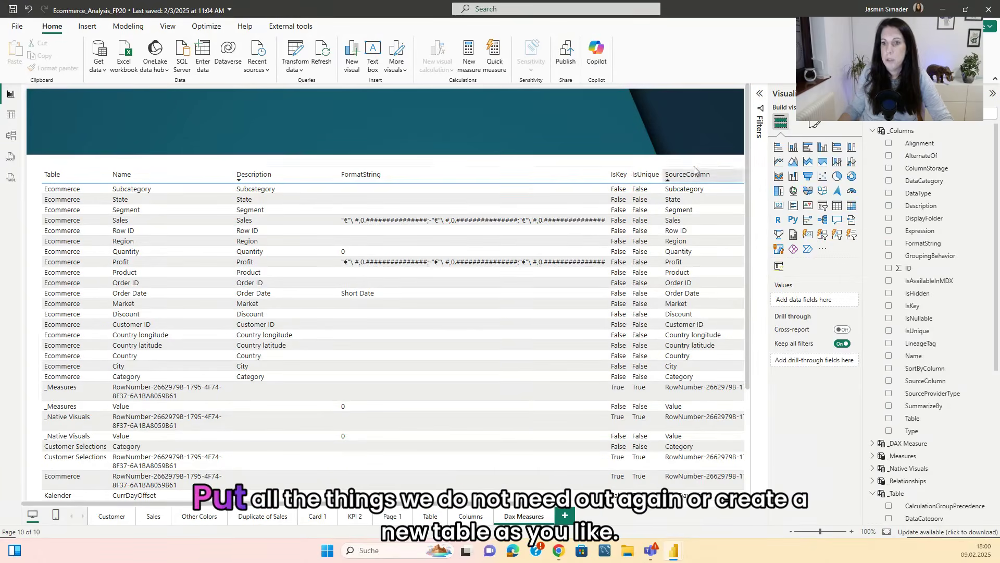
Clear all nine column fields, from SummarizeBy to Table, out of the copied table
{"action": "left_click", "coordinate": [565, 172]}
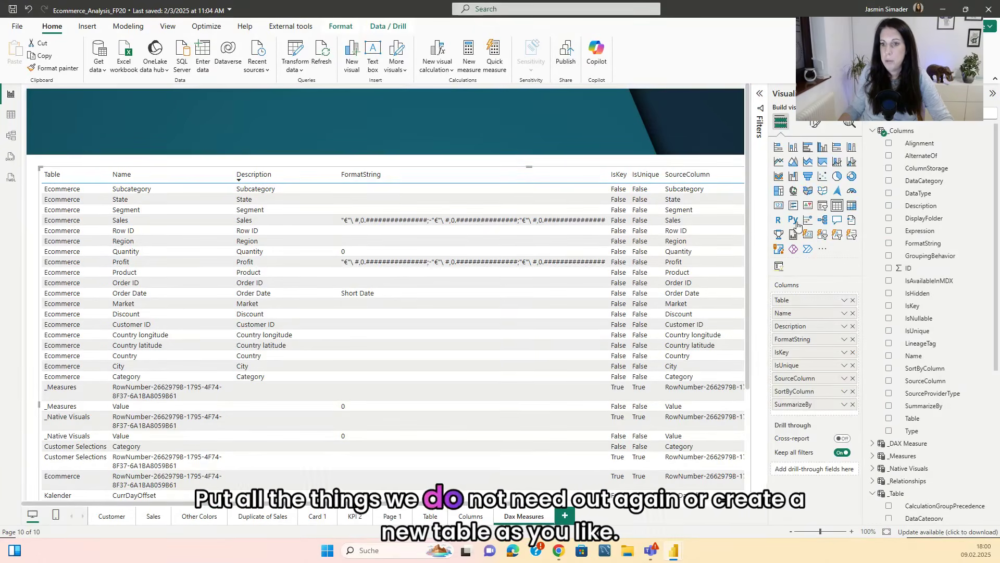
{"action": "left_click", "coordinate": [853, 404]}
{"action": "left_click", "coordinate": [852, 391]}
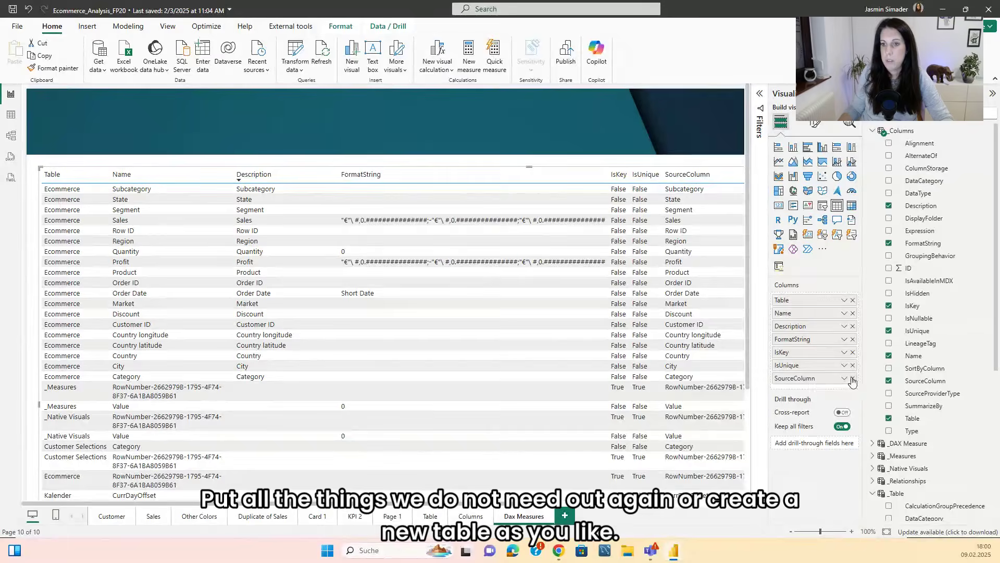
{"action": "left_click", "coordinate": [852, 378]}
{"action": "left_click", "coordinate": [853, 365]}
{"action": "left_click", "coordinate": [853, 352]}
{"action": "left_click", "coordinate": [853, 339]}
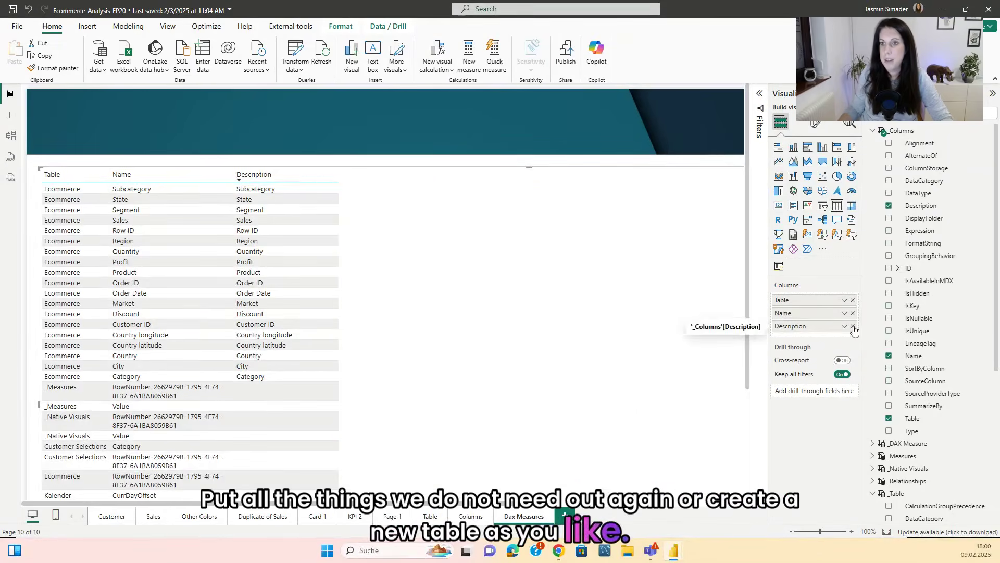
{"action": "left_click", "coordinate": [853, 326]}
{"action": "left_click", "coordinate": [853, 313]}
{"action": "left_click", "coordinate": [853, 300]}
{"action": "scroll", "coordinate": [912, 335], "scroll_direction": "down", "scroll_amount": 3}
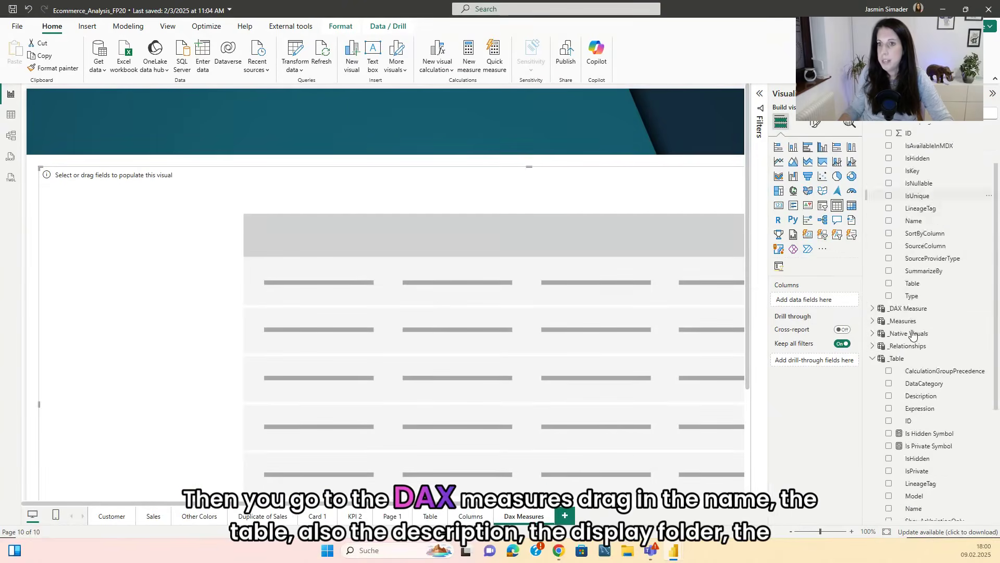
{"action": "scroll", "coordinate": [912, 335], "scroll_direction": "down", "scroll_amount": 2}
Fill it with _DAX Measure Name, Table, Description, DisplayFolder, FormatString, State and Expression, sorted by Table
{"action": "left_click", "coordinate": [908, 202]}
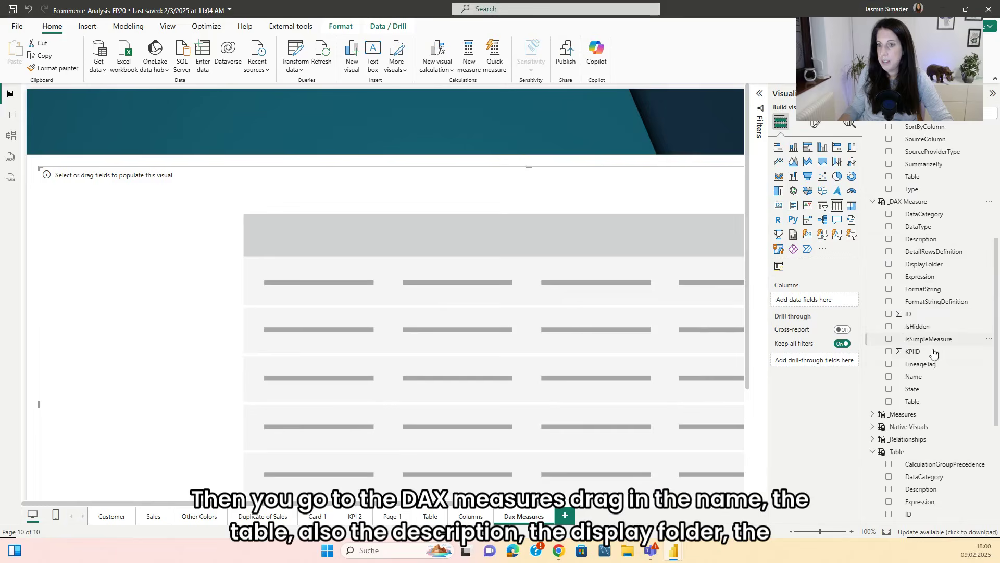
{"action": "left_click_drag", "start_coordinate": [913, 377], "coordinate": [417, 334]}
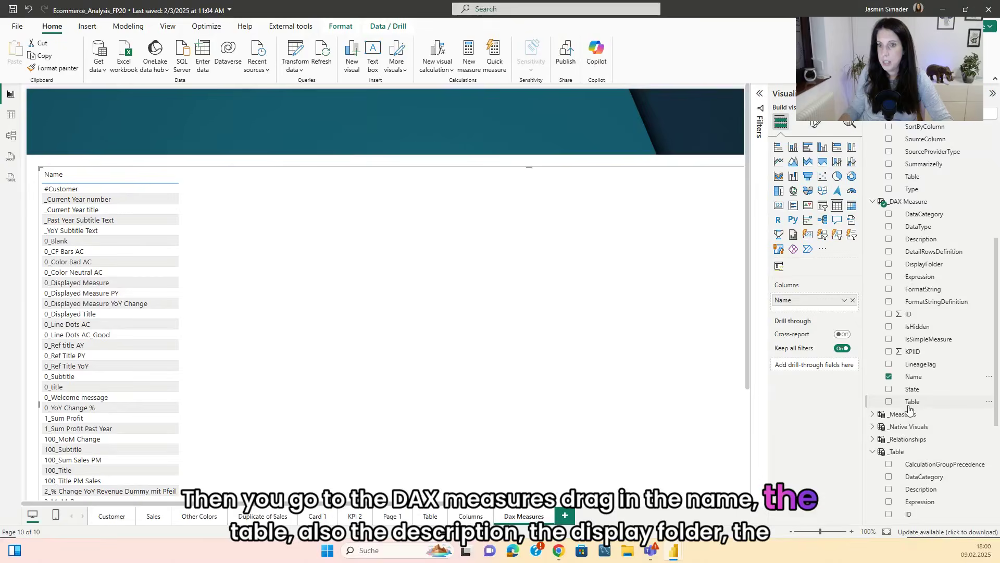
{"action": "left_click_drag", "start_coordinate": [910, 406], "coordinate": [811, 299]}
{"action": "left_click_drag", "start_coordinate": [920, 240], "coordinate": [820, 321]}
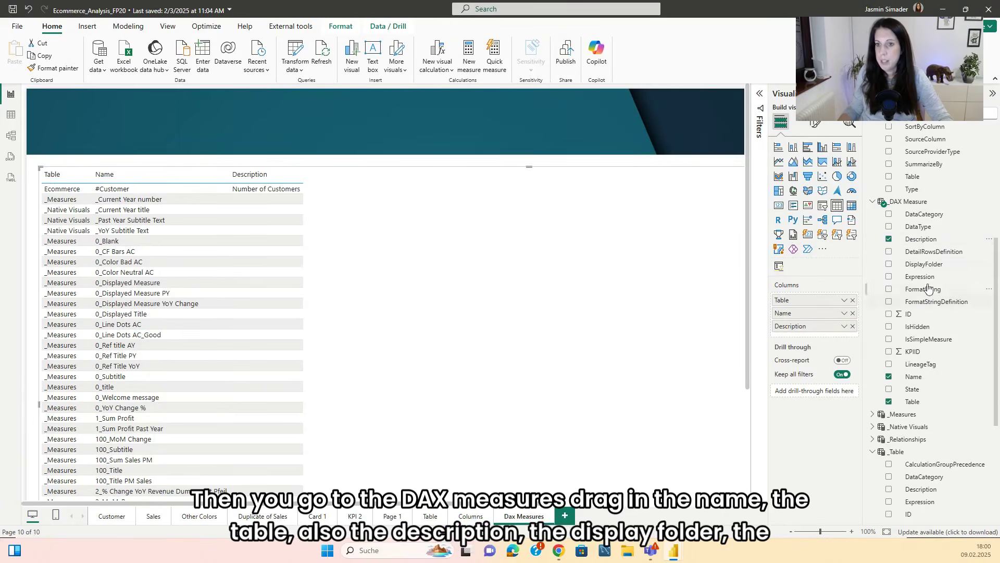
{"action": "left_click_drag", "start_coordinate": [828, 318], "coordinate": [826, 308]}
{"action": "left_click_drag", "start_coordinate": [842, 309], "coordinate": [824, 341]}
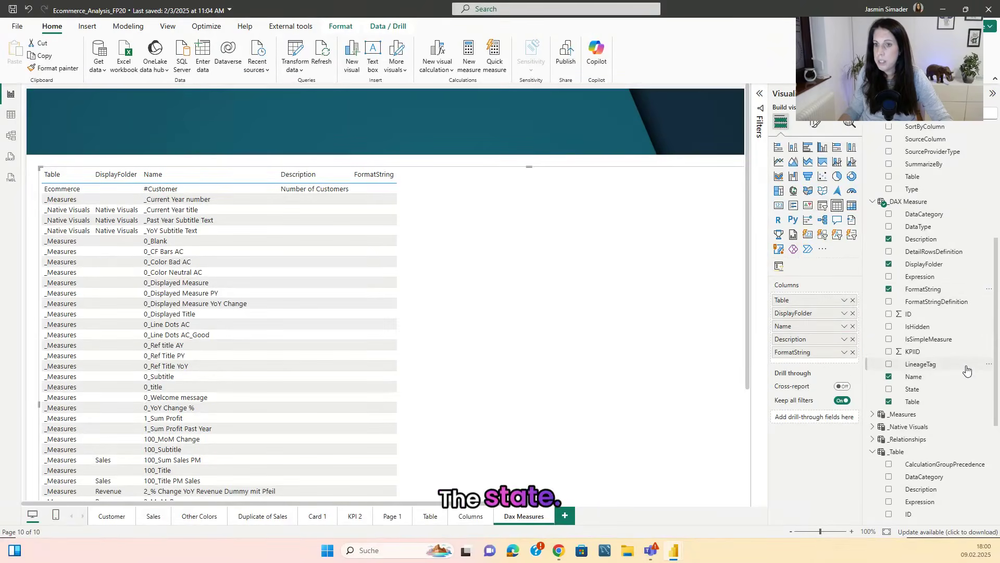
{"action": "left_click", "coordinate": [932, 389]}
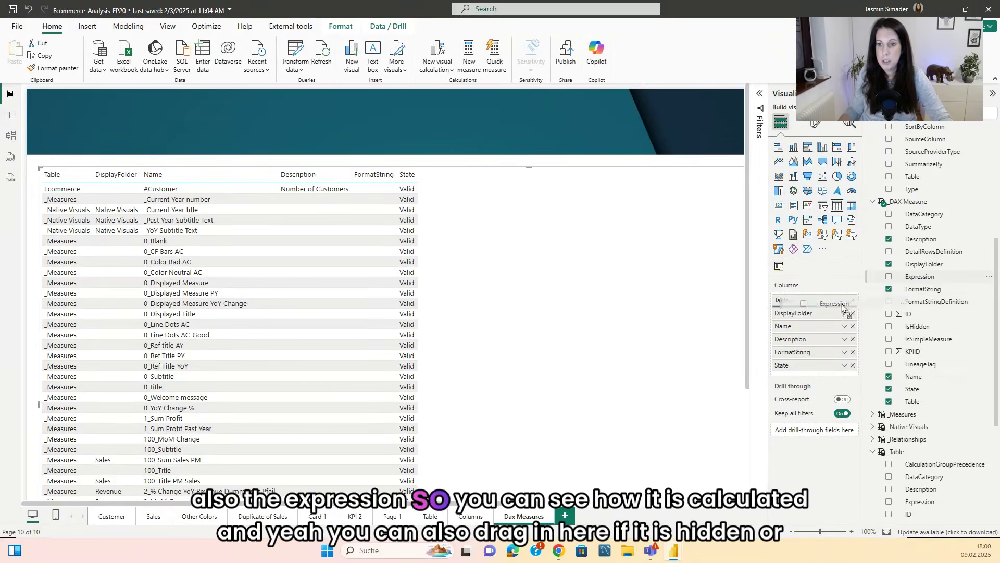
{"action": "left_click_drag", "start_coordinate": [842, 307], "coordinate": [824, 371]}
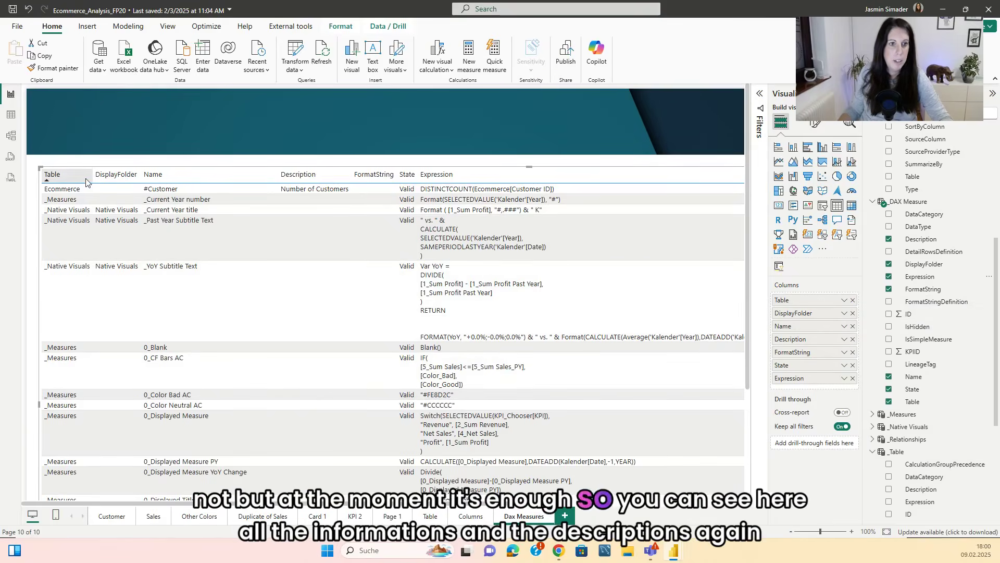
{"action": "left_click_drag", "start_coordinate": [92, 174], "coordinate": [191, 179]}
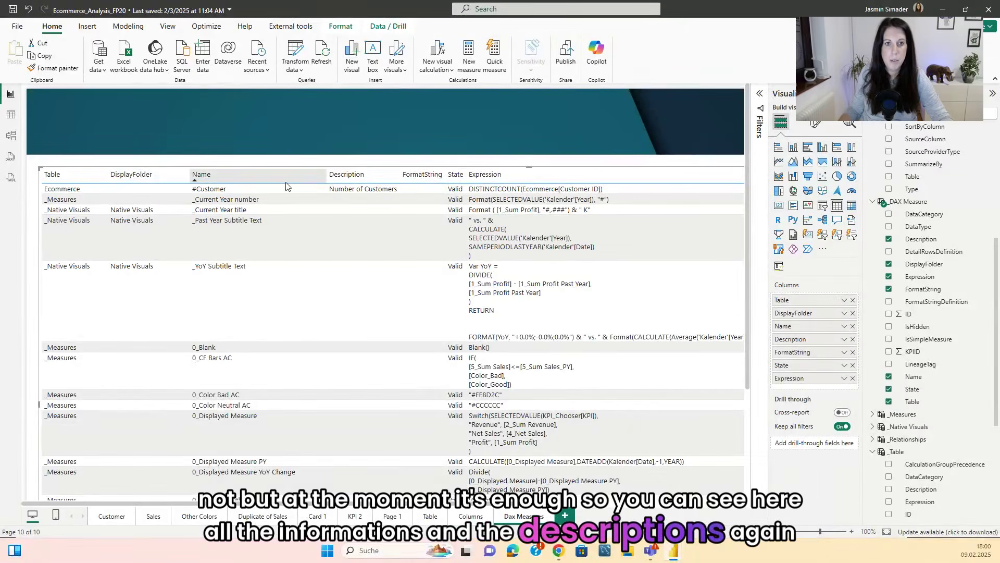
{"action": "left_click", "coordinate": [48, 178]}
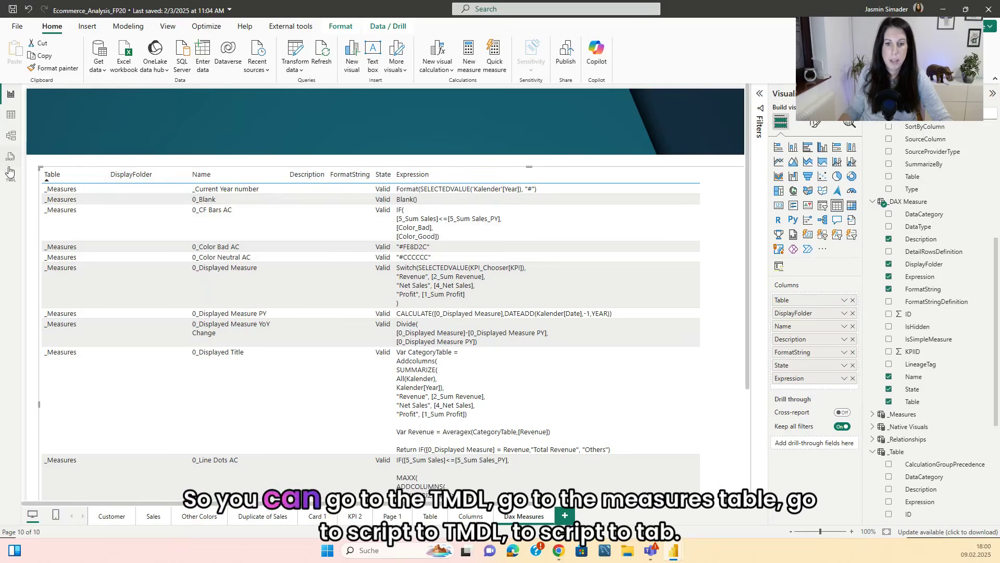
In TMDL view, script the _Measures table into a new tab
{"action": "left_click", "coordinate": [12, 183]}
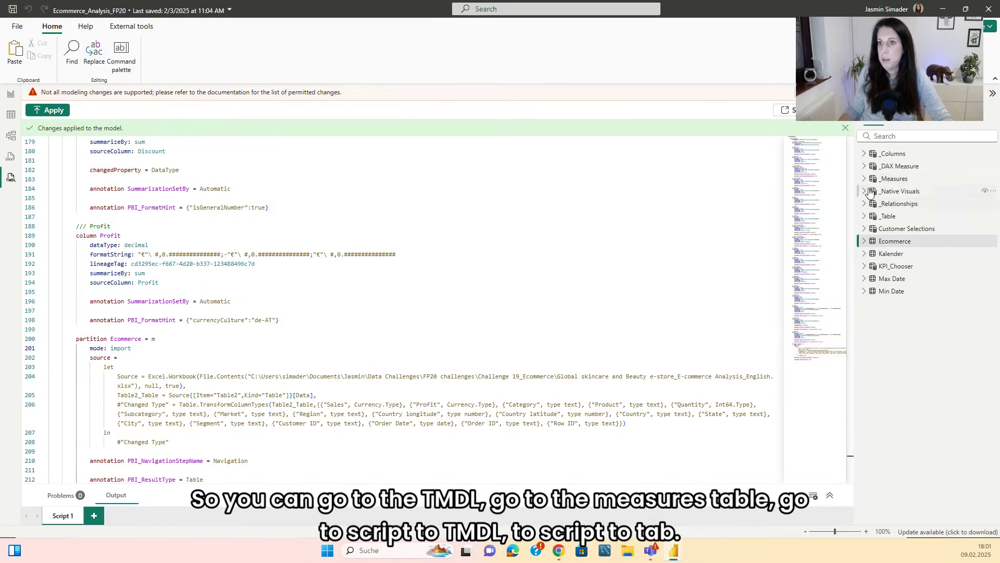
{"action": "left_click", "coordinate": [992, 180]}
{"action": "mouse_move", "coordinate": [949, 189]}
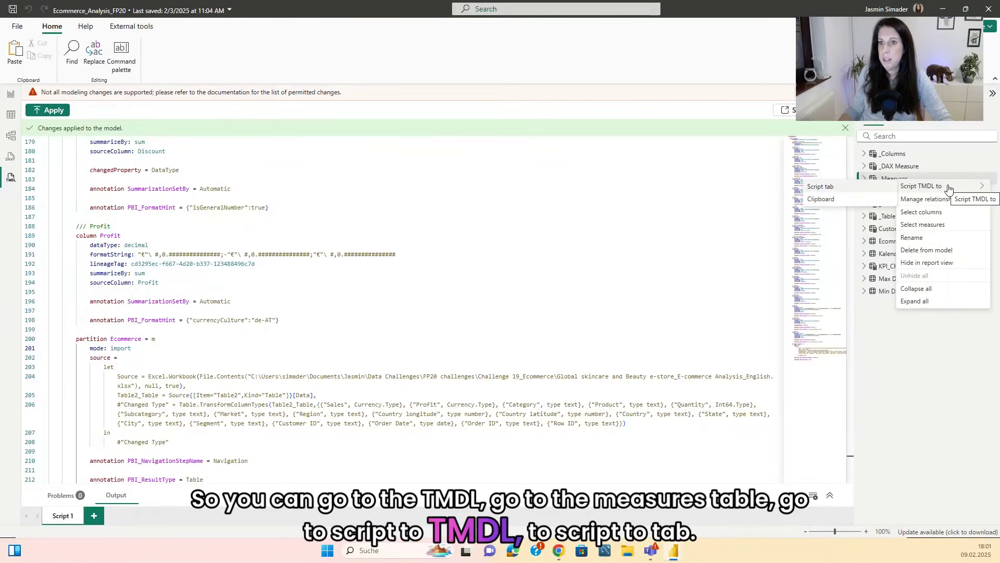
{"action": "left_click", "coordinate": [831, 188]}
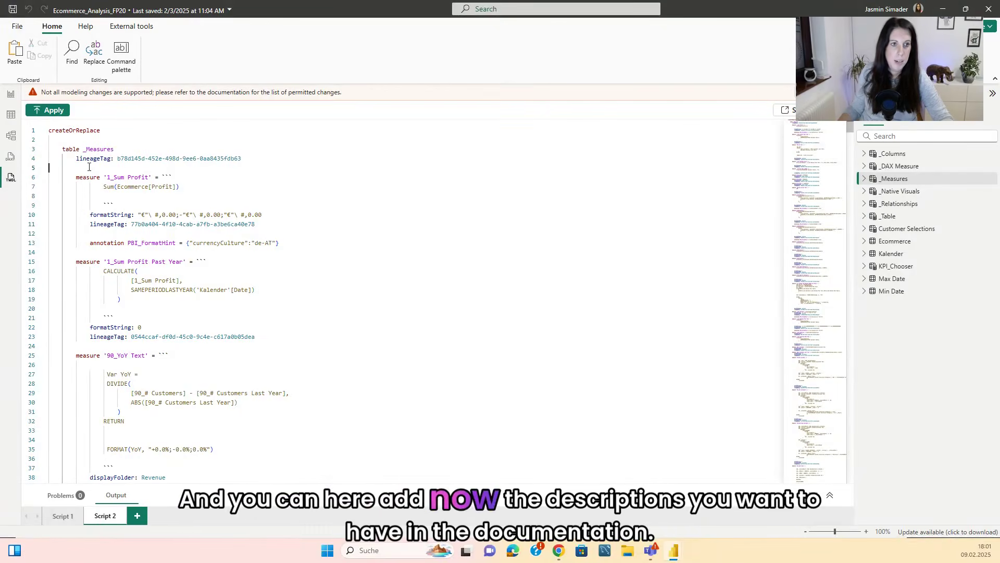
Add '/// Measure with all DAX functions' above the table and a 'Sum profit last year' comment
{"action": "left_click", "coordinate": [73, 140]}
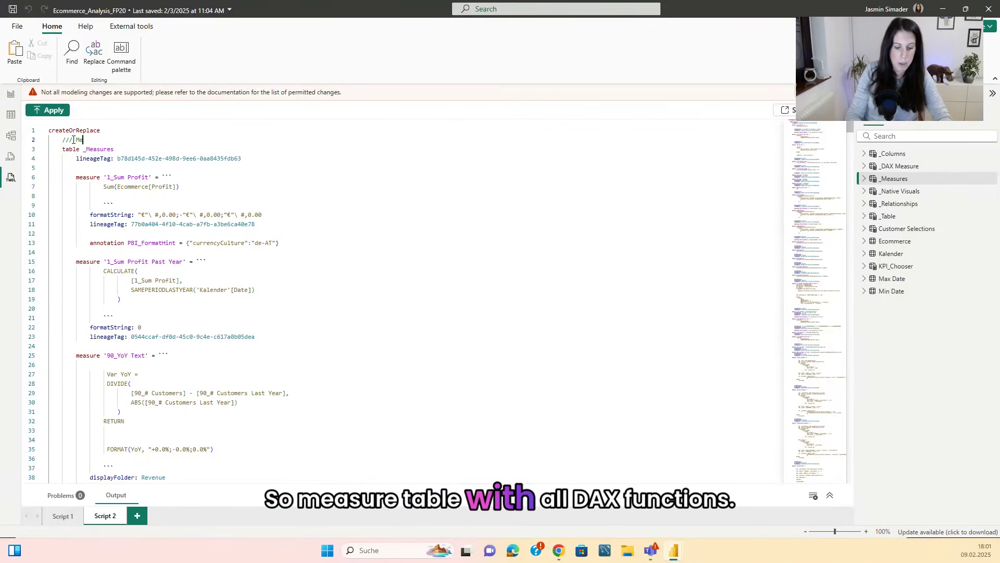
{"action": "type", "text": "/// Measure with all "}
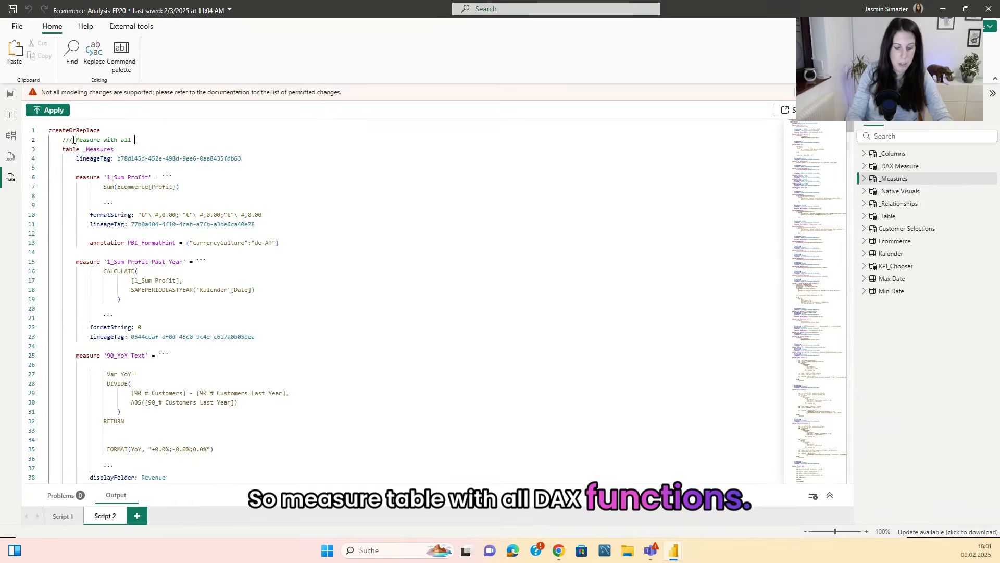
{"action": "type", "text": "DAX fu"}
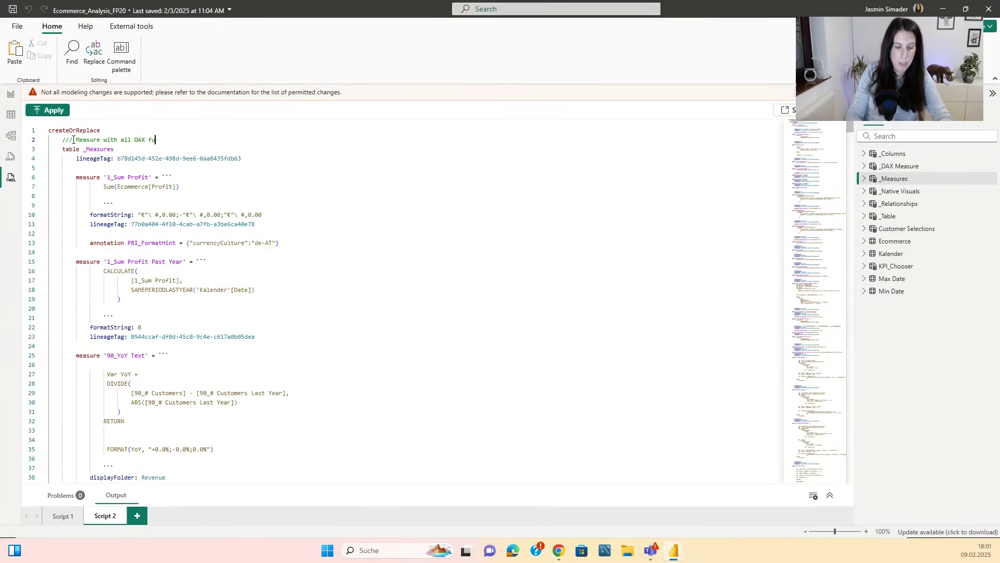
{"action": "type", "text": "nctions"}
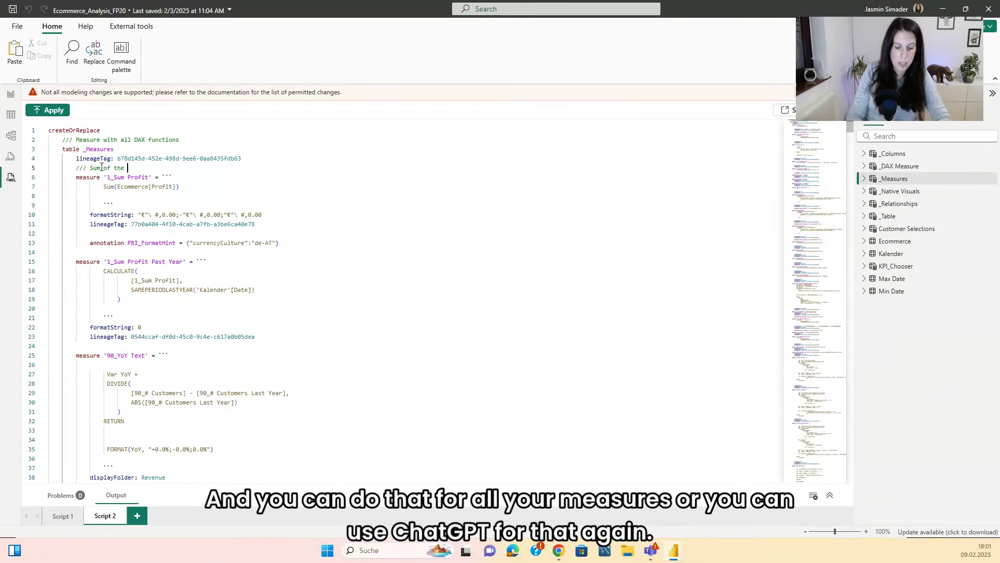
{"action": "type", "text": "profi"}
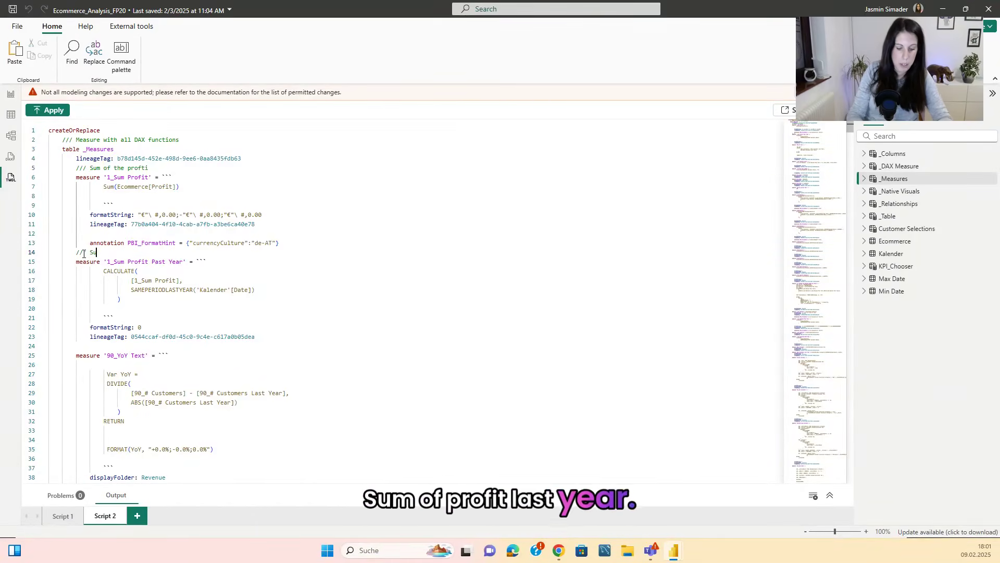
{"action": "type", "text": "m profit l"}
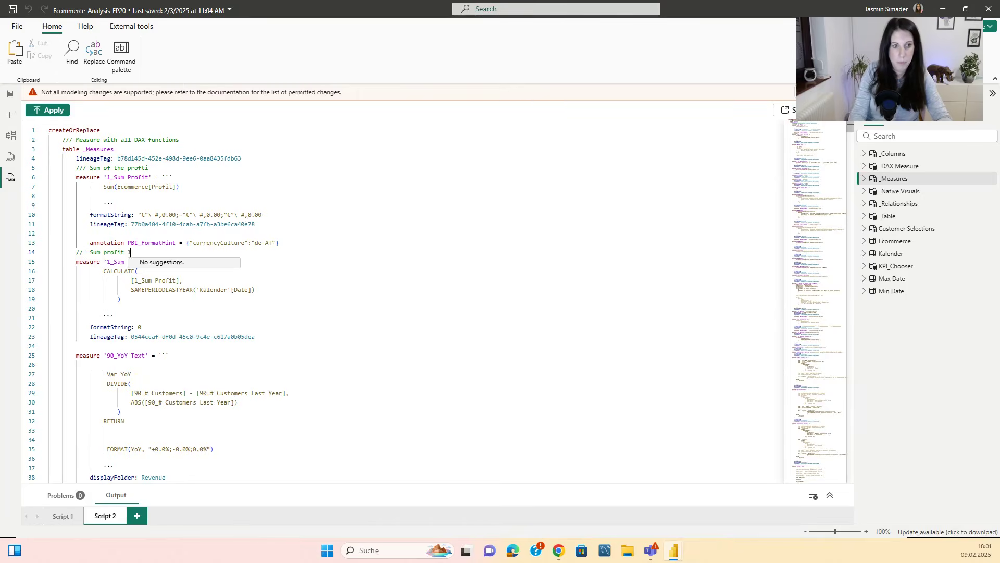
{"action": "type", "text": "ast year"}
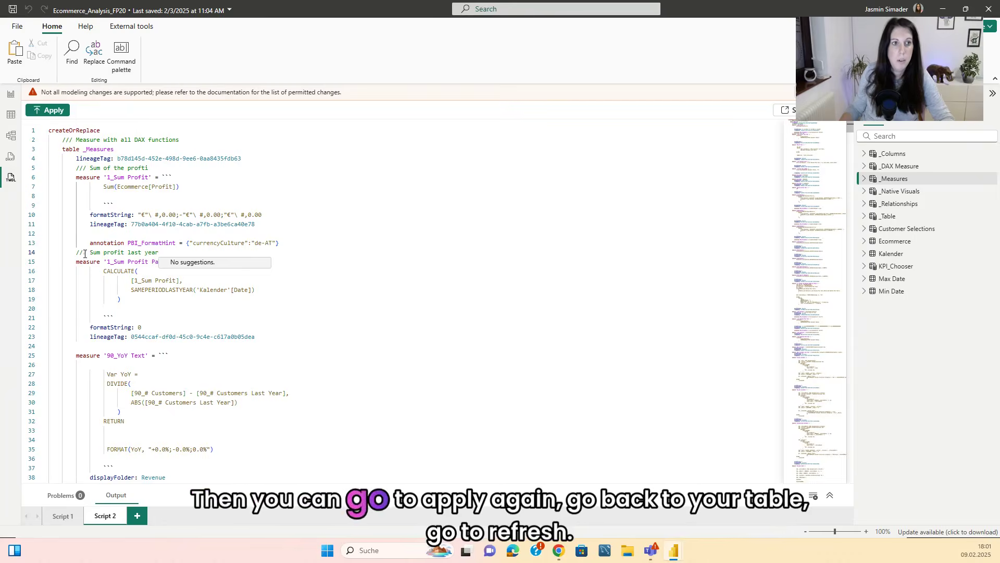
{"action": "left_click", "coordinate": [365, 290]}
Apply the TMDL changes, refresh the model, and sort Dax Measures by Description descending
{"action": "left_click", "coordinate": [58, 109]}
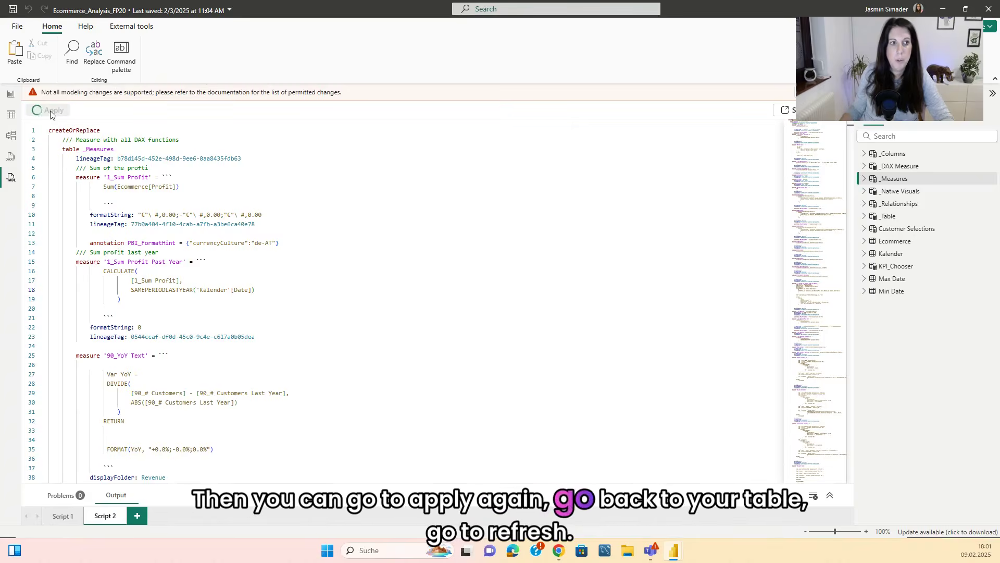
{"action": "left_click", "coordinate": [10, 93]}
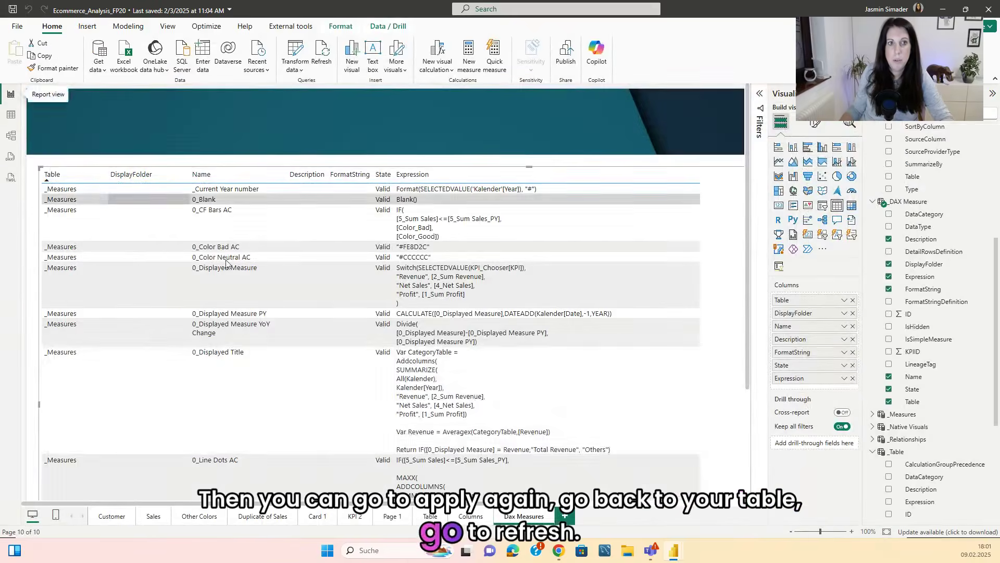
{"action": "left_click", "coordinate": [322, 55]}
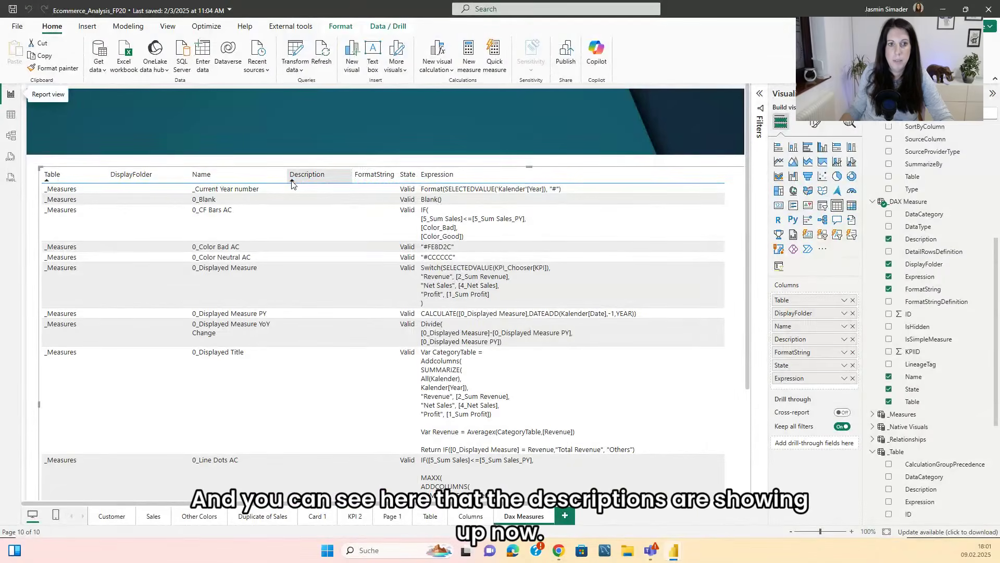
{"action": "left_click", "coordinate": [306, 175]}
{"action": "left_click", "coordinate": [306, 174]}
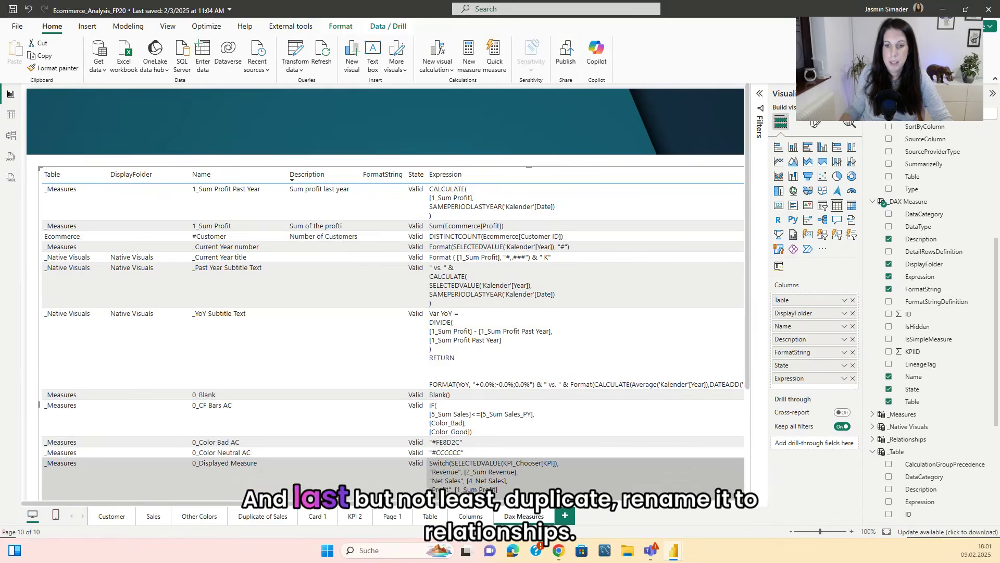
Duplicate the Dax Measures page and rename the copy Relationships
{"action": "right_click", "coordinate": [534, 519]}
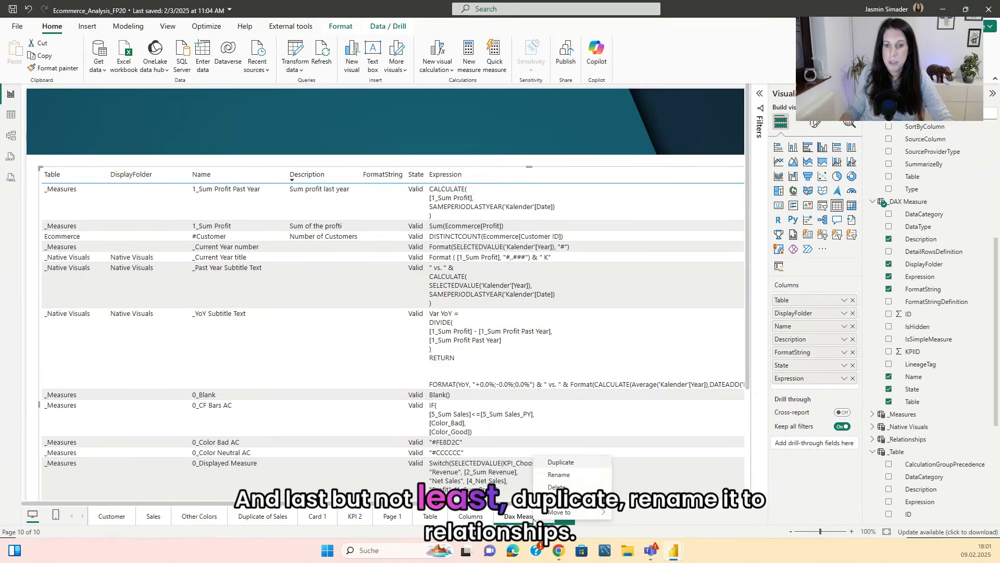
{"action": "left_click", "coordinate": [563, 462]}
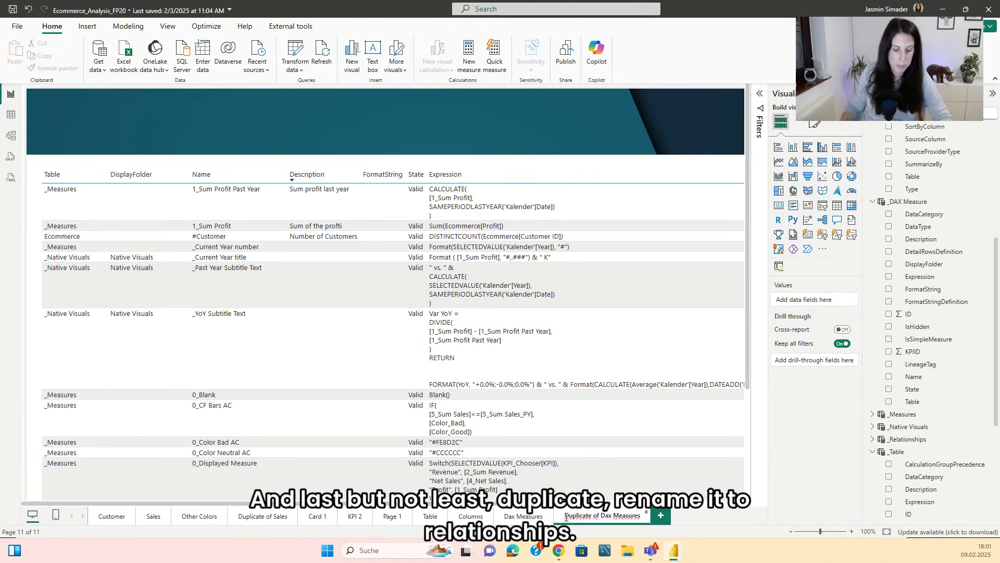
{"action": "left_click_drag", "start_coordinate": [566, 517], "coordinate": [635, 514]}
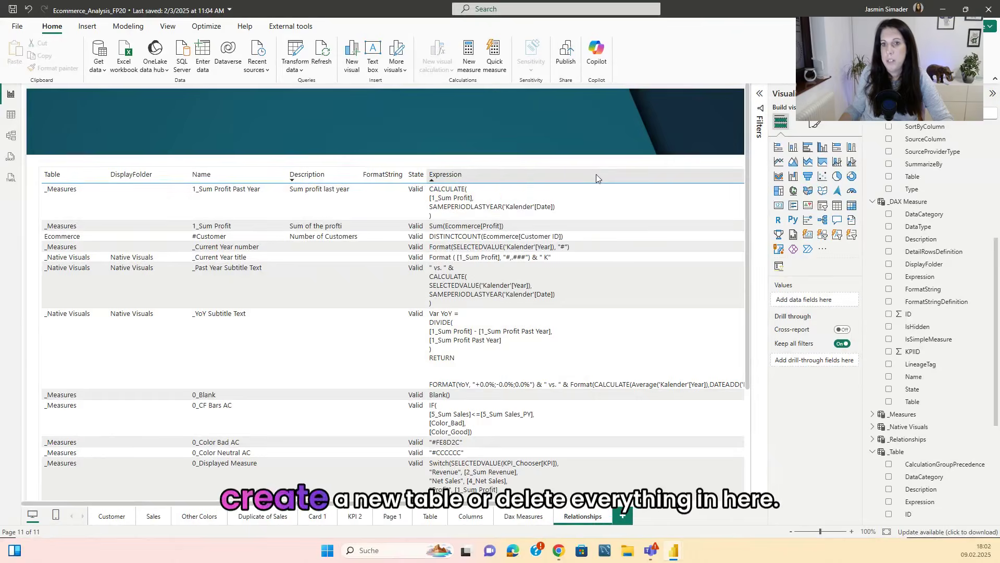
Remove Expression, State, FormatString, Description, Name, DisplayFolder and Table from the copied table
{"action": "left_click", "coordinate": [743, 202]}
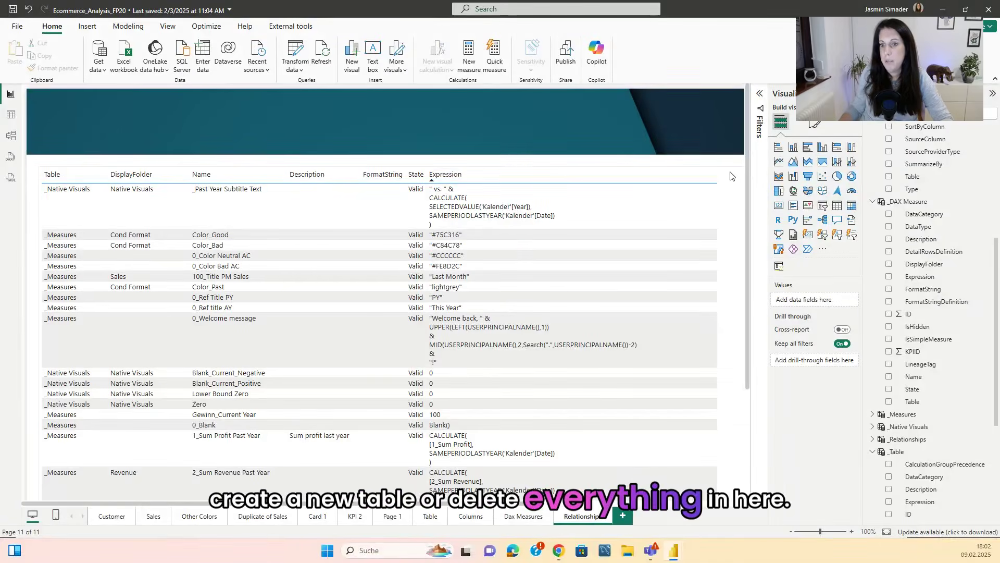
{"action": "left_click", "coordinate": [852, 377]}
{"action": "left_click", "coordinate": [852, 364]}
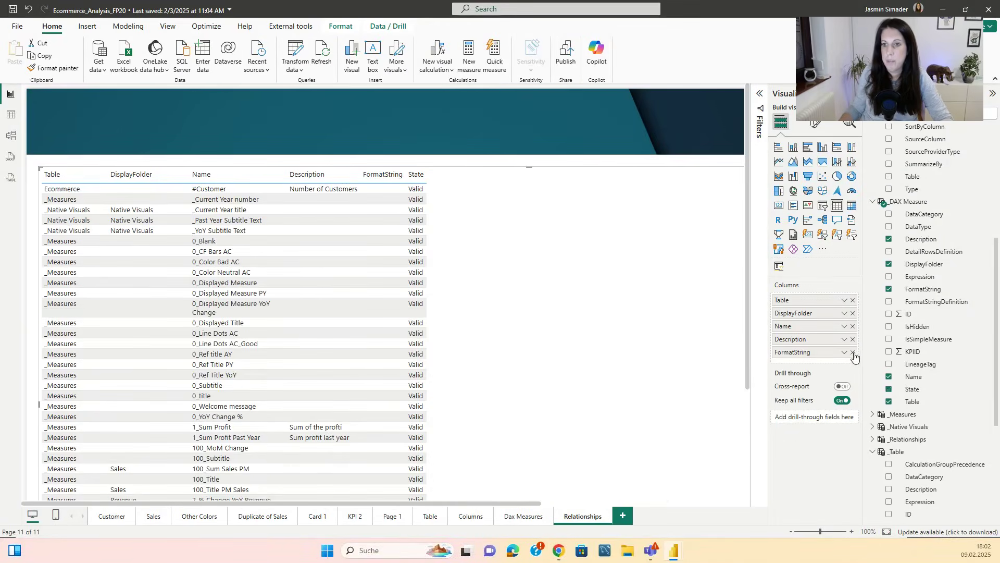
{"action": "left_click", "coordinate": [853, 351]}
{"action": "left_click", "coordinate": [853, 339]}
{"action": "left_click", "coordinate": [853, 326]}
{"action": "left_click", "coordinate": [853, 313]}
{"action": "left_click", "coordinate": [852, 300]}
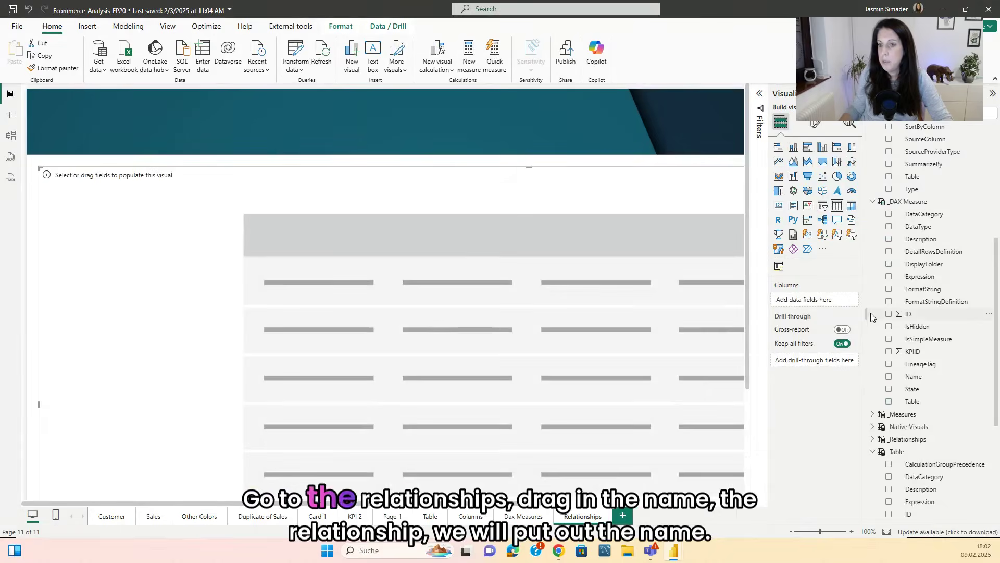
Start the table with the _Relationships Relationship field, dropping the stray Name column
{"action": "left_click", "coordinate": [873, 439]}
{"action": "scroll", "coordinate": [912, 348], "scroll_direction": "down", "scroll_amount": 5}
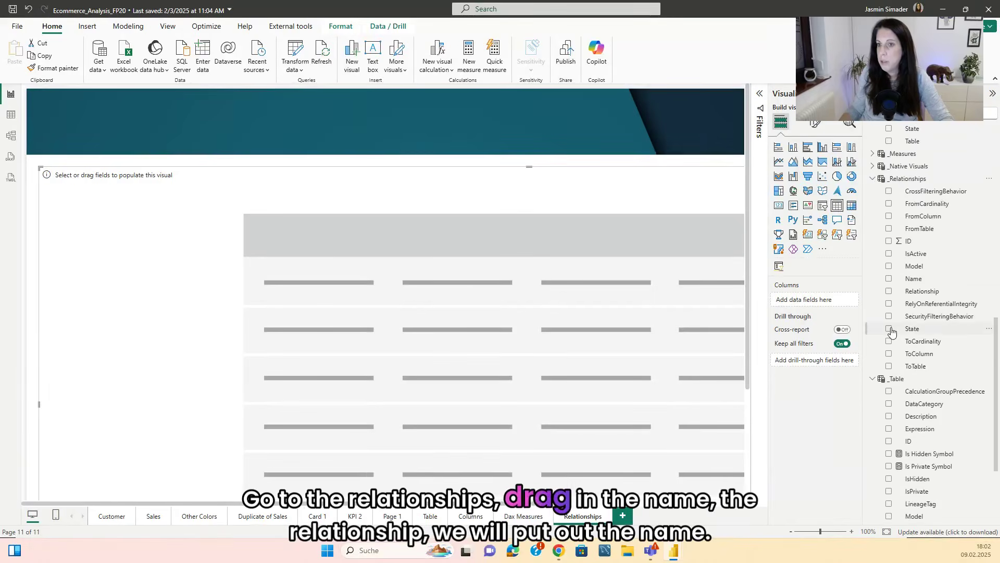
{"action": "scroll", "coordinate": [913, 348], "scroll_direction": "up", "scroll_amount": 1}
{"action": "left_click_drag", "start_coordinate": [913, 330], "coordinate": [408, 354]}
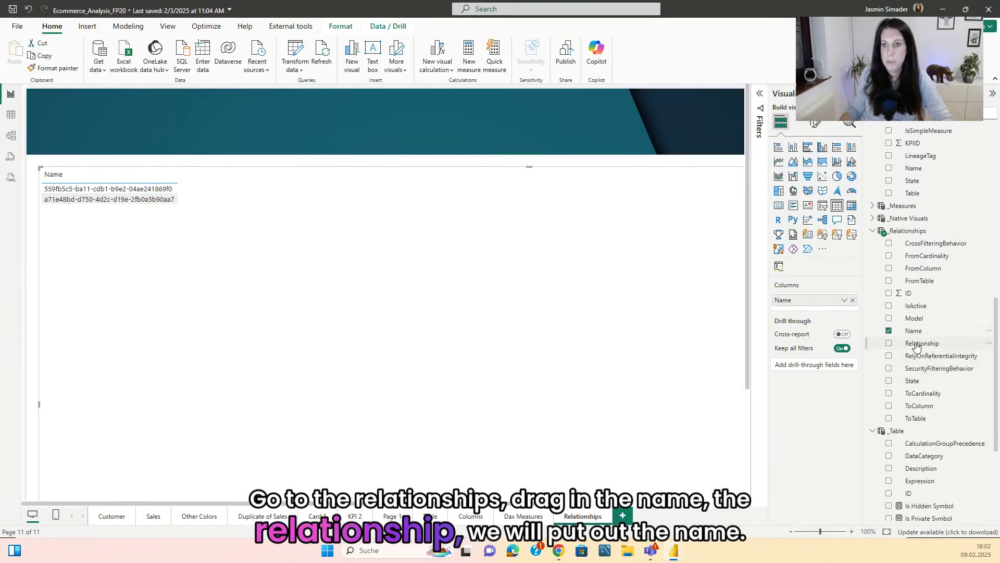
{"action": "left_click_drag", "start_coordinate": [917, 344], "coordinate": [427, 279]}
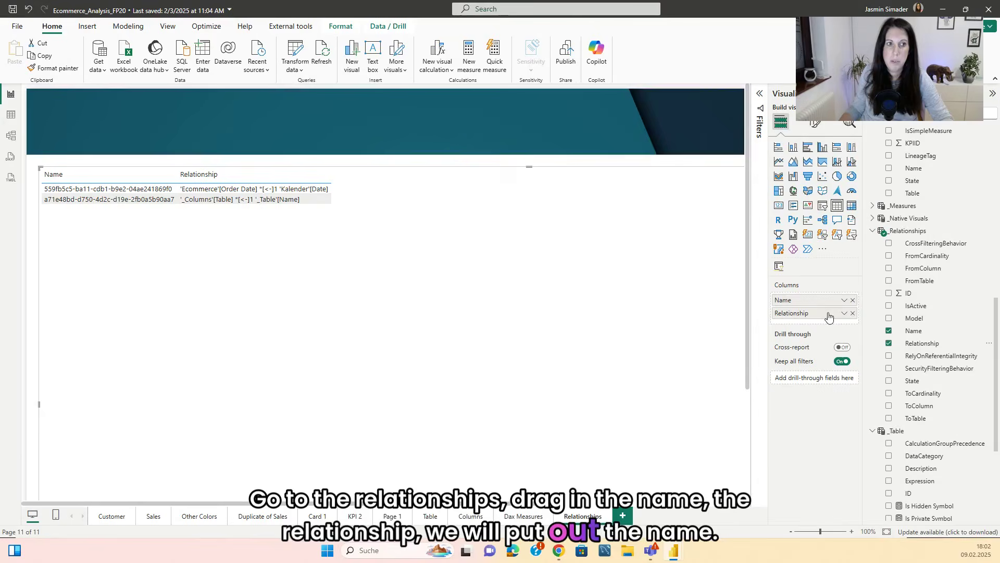
{"action": "left_click", "coordinate": [854, 301]}
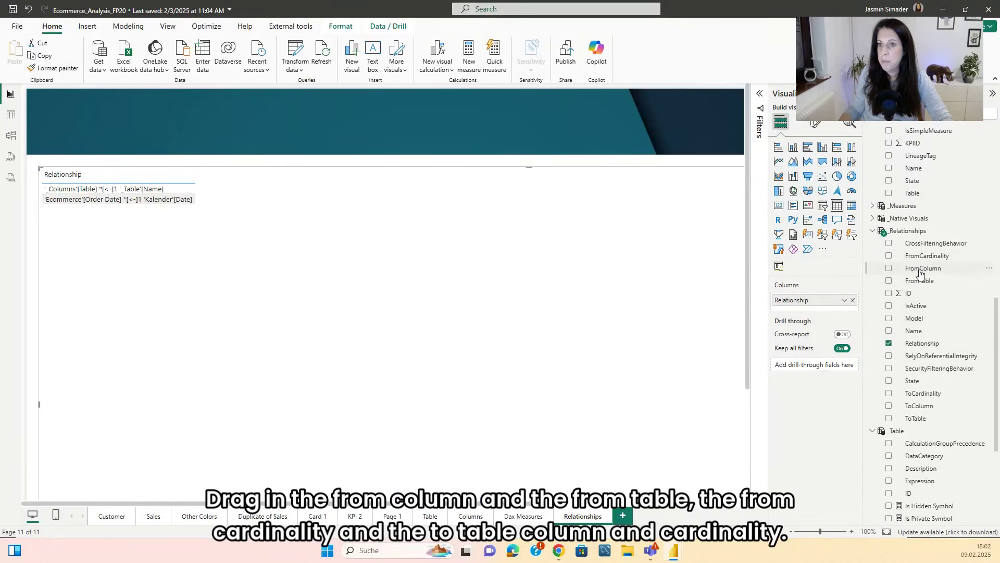
Add From/To table, column and cardinality fields, CrossFilteringBehavior and IsActive as columns
{"action": "left_click_drag", "start_coordinate": [919, 285], "coordinate": [693, 285]}
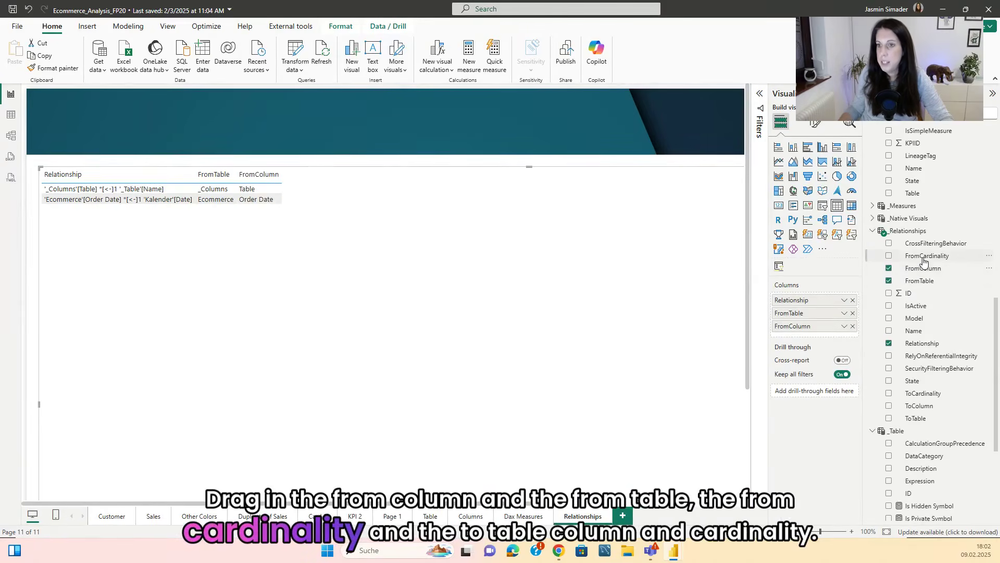
{"action": "left_click_drag", "start_coordinate": [924, 258], "coordinate": [414, 257]}
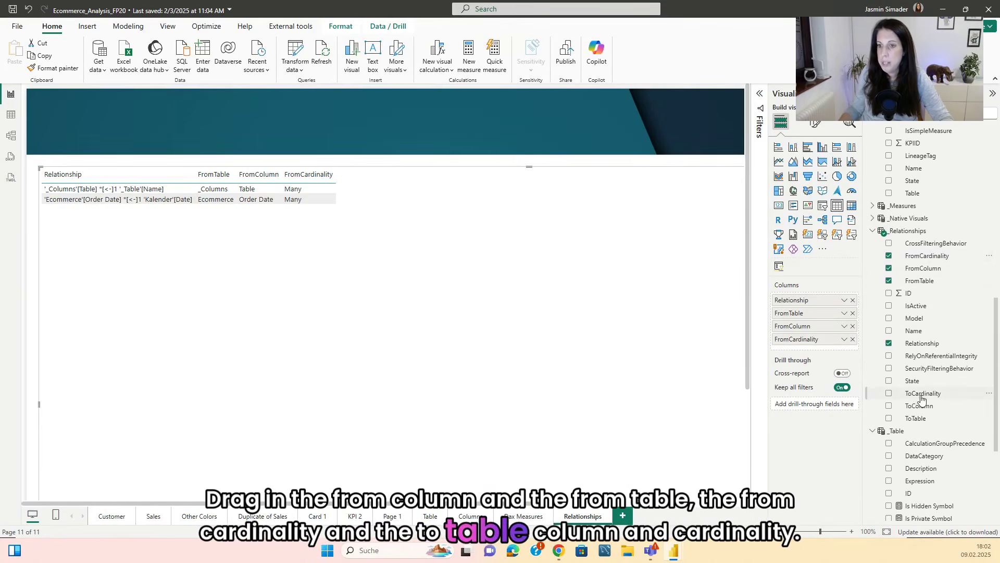
{"action": "left_click_drag", "start_coordinate": [917, 416], "coordinate": [521, 359]}
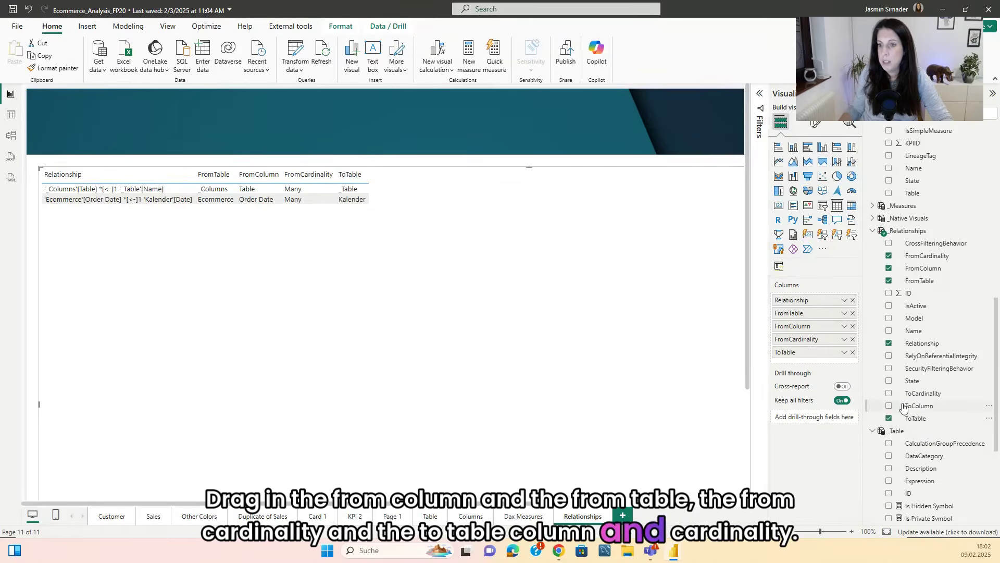
{"action": "left_click_drag", "start_coordinate": [904, 408], "coordinate": [638, 359]}
{"action": "left_click_drag", "start_coordinate": [924, 394], "coordinate": [594, 312]}
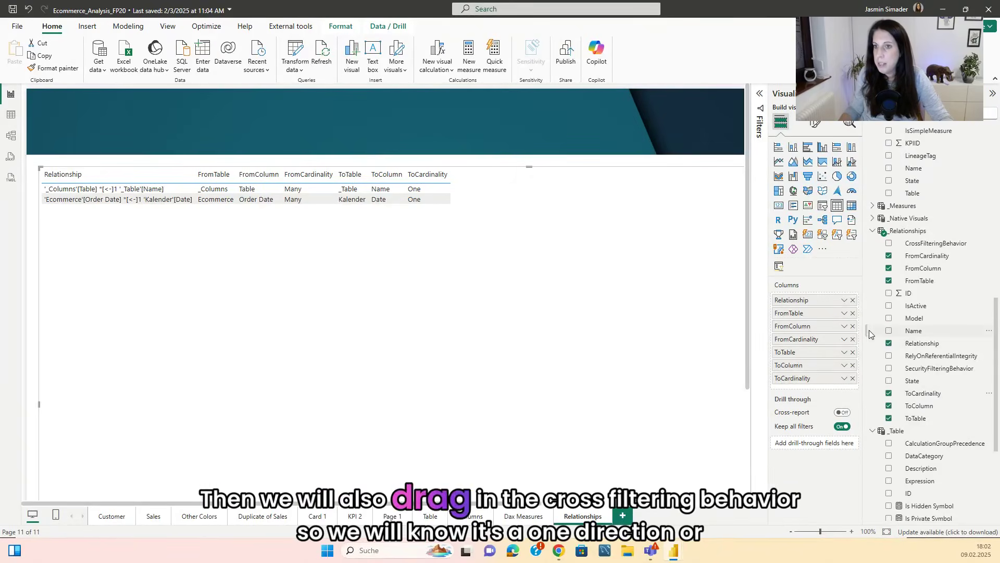
{"action": "left_click_drag", "start_coordinate": [936, 243], "coordinate": [806, 308]}
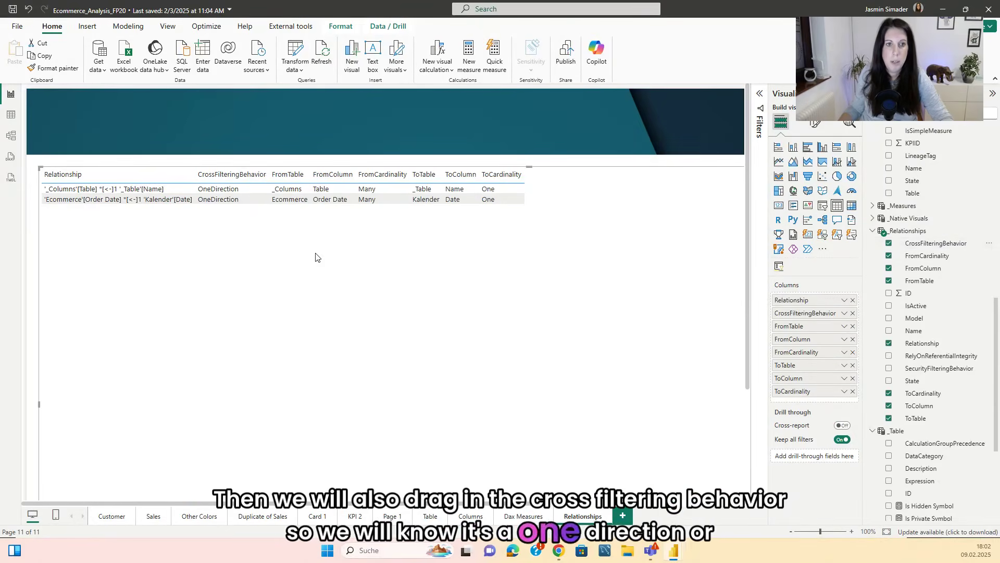
{"action": "left_click_drag", "start_coordinate": [270, 178], "coordinate": [282, 179]}
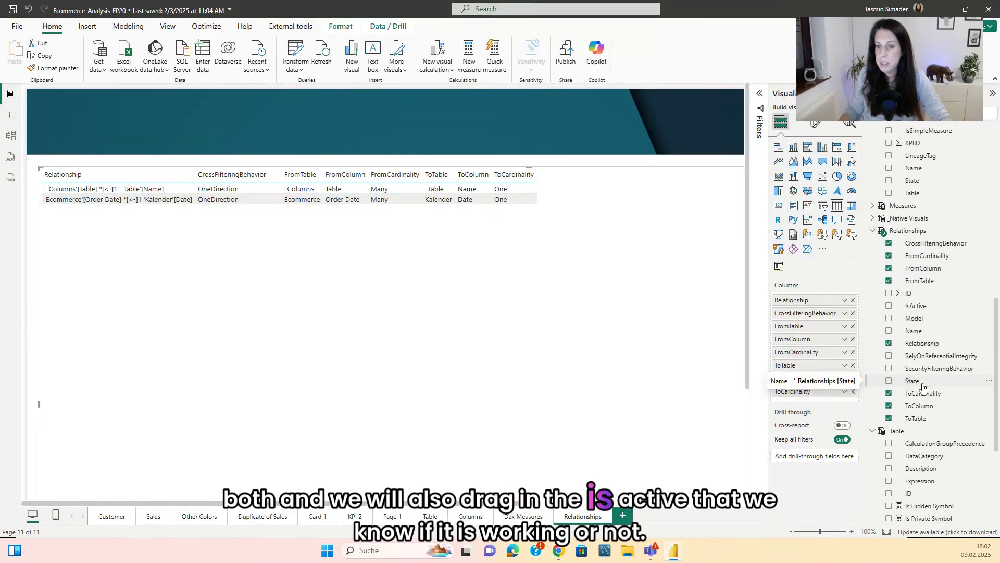
{"action": "left_click_drag", "start_coordinate": [916, 306], "coordinate": [817, 319]}
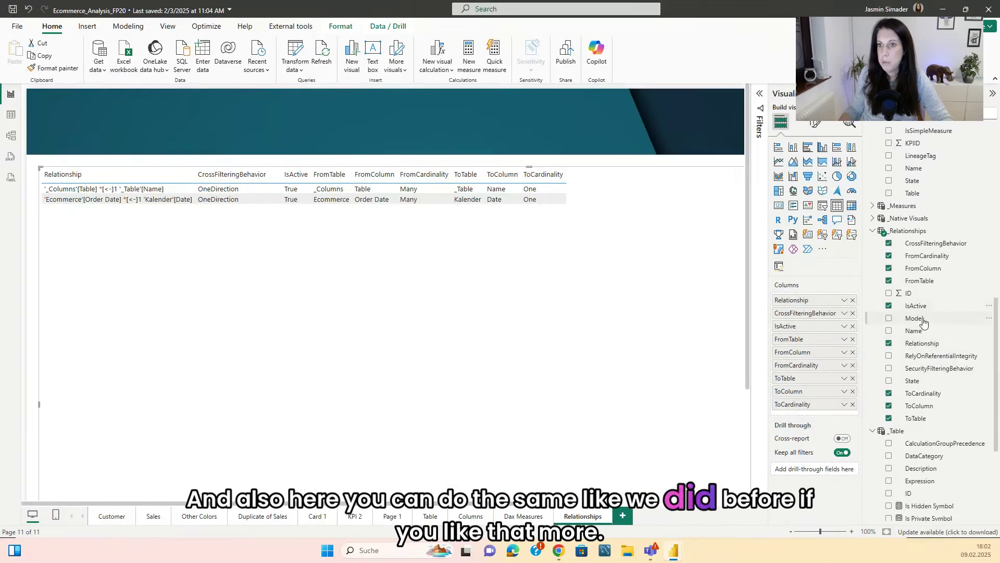
Copy the Is Hidden Symbol formula into a new measure in _Relationships
{"action": "scroll", "coordinate": [912, 320], "scroll_direction": "up", "scroll_amount": 3}
{"action": "scroll", "coordinate": [911, 320], "scroll_direction": "up", "scroll_amount": 2}
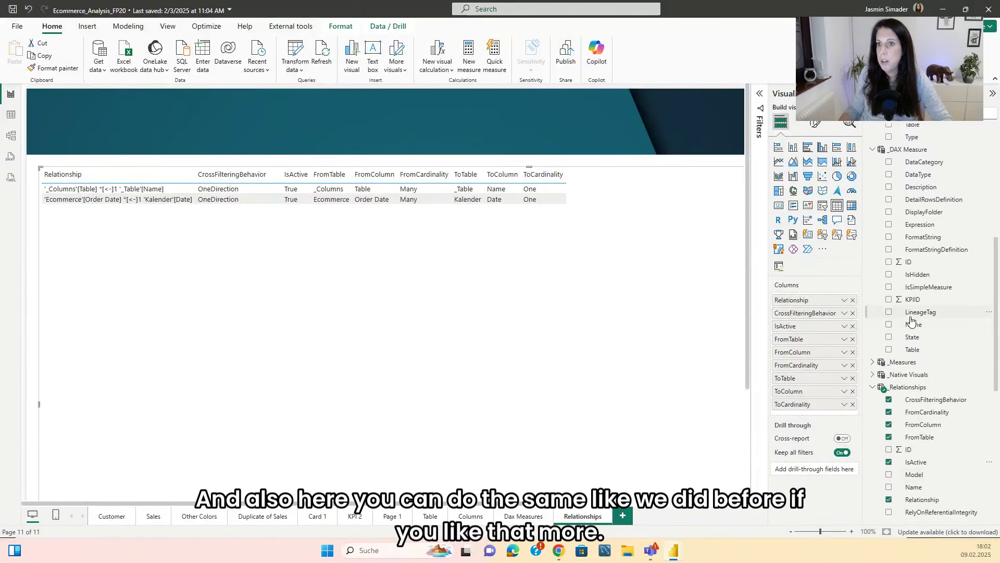
{"action": "scroll", "coordinate": [912, 320], "scroll_direction": "down", "scroll_amount": 8}
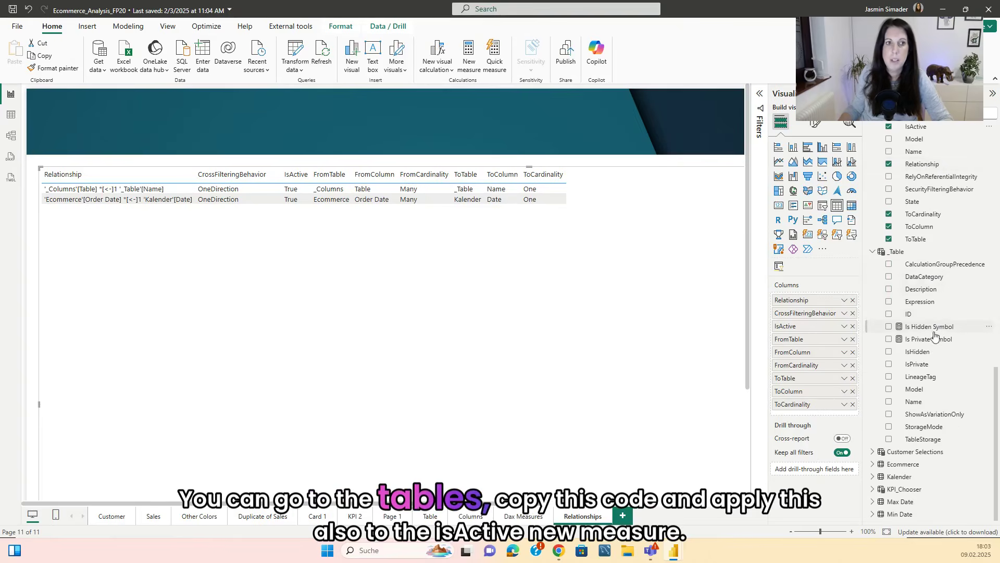
{"action": "left_click", "coordinate": [930, 327]}
{"action": "left_click_drag", "start_coordinate": [257, 120], "coordinate": [75, 100]}
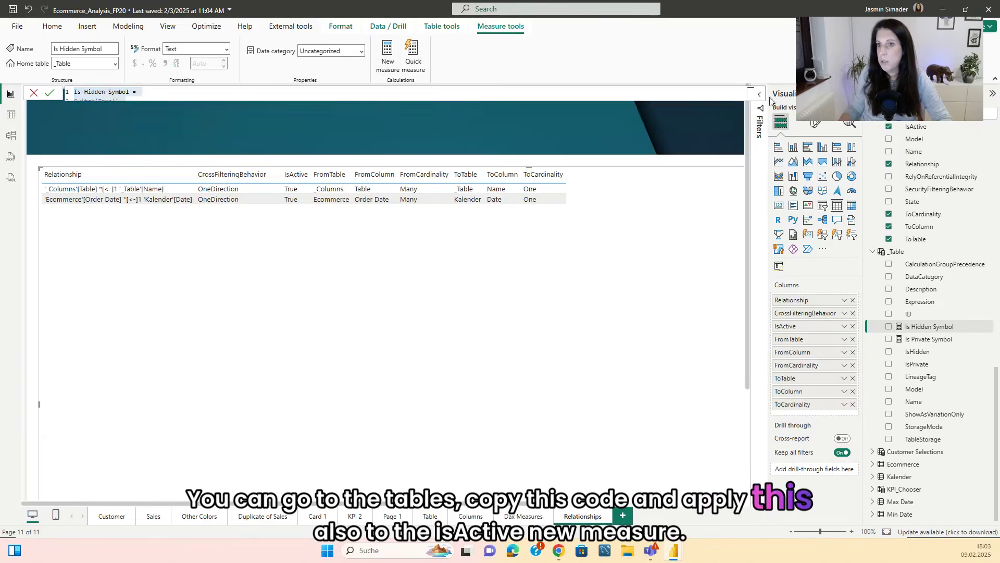
{"action": "key", "text": "Escape"}
{"action": "scroll", "coordinate": [909, 268], "scroll_direction": "up", "scroll_amount": 5}
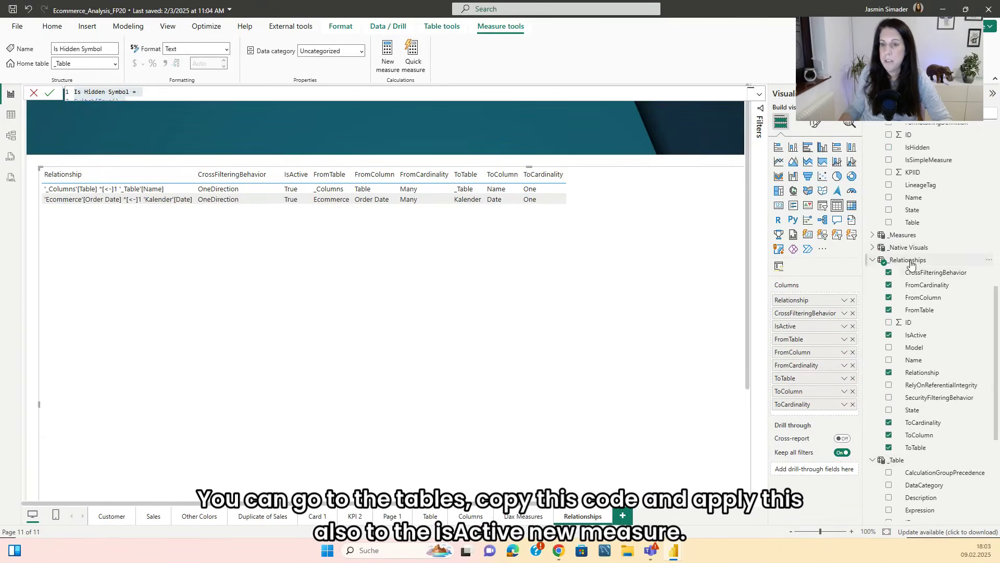
{"action": "right_click", "coordinate": [910, 261]}
{"action": "key", "text": "Escape"}
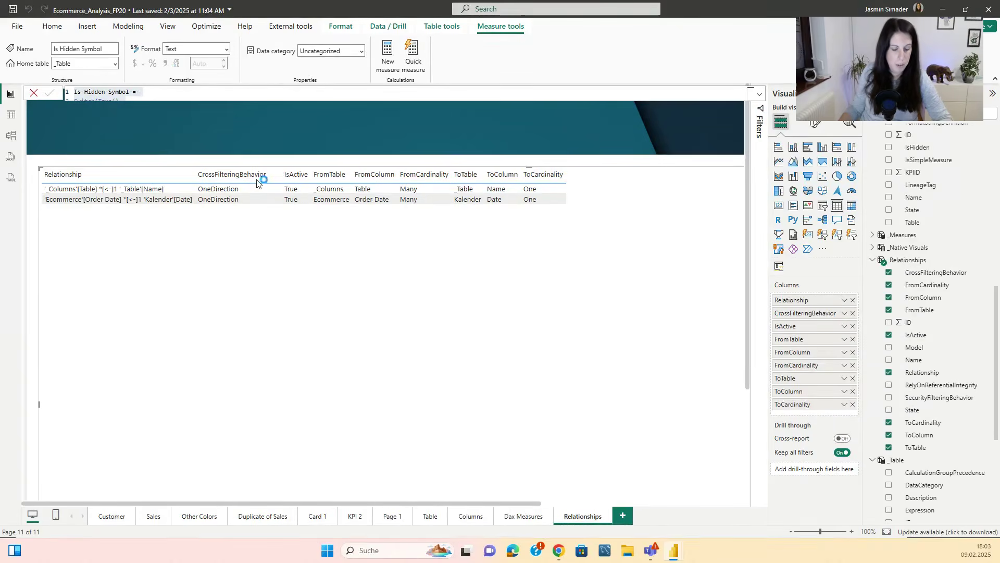
{"action": "type", "text": "Is Hidden Symbol = Switch(True(), SELECTEDVALUE(_Table[IsHidden])=True,UNICHAR(9989), SELECTEDVALUE(_Table[IsHidden])=False,UNICHAR(10060))"}
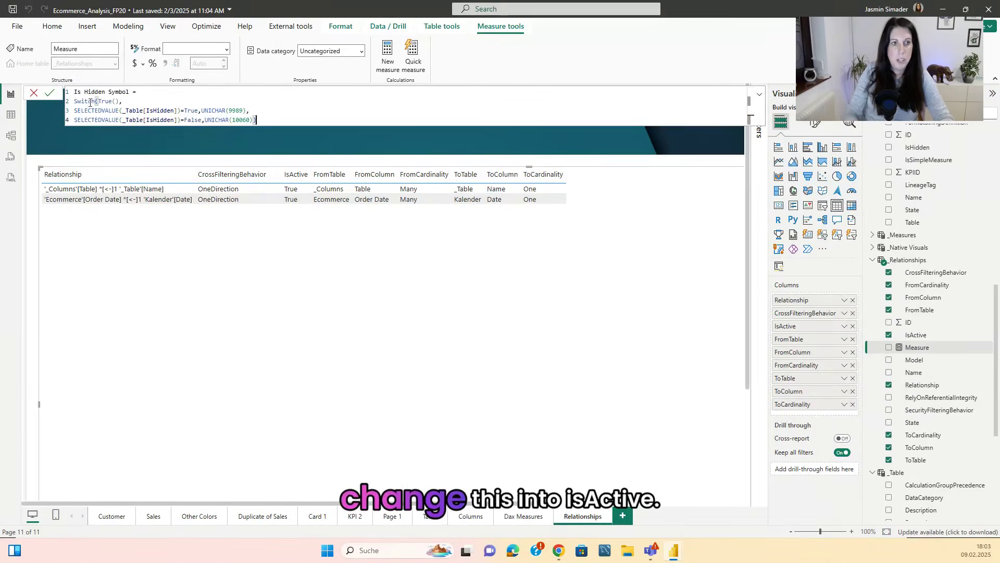
Rename the measure Is Active Symbol and point line 3 at _Relationships[IsActive]
{"action": "left_click", "coordinate": [102, 92]}
{"action": "key", "text": "BackSpace"}
{"action": "key", "text": "BackSpace"}
{"action": "key", "text": "BackSpace"}
{"action": "key", "text": "BackSpace"}
{"action": "key", "text": "BackSpace"}
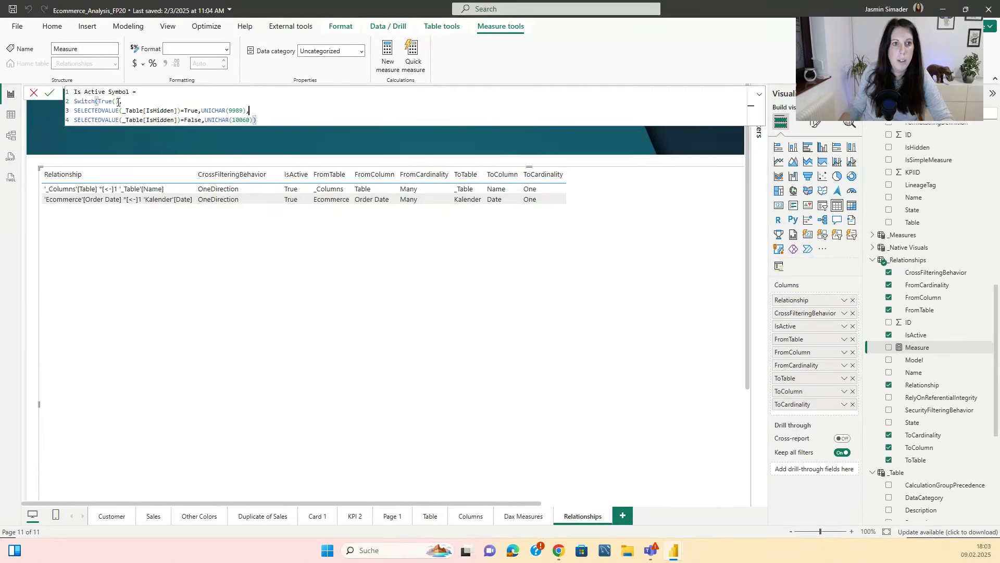
{"action": "left_click", "coordinate": [119, 101]}
{"action": "type", "text": "),"}
{"action": "key", "text": "Down"}
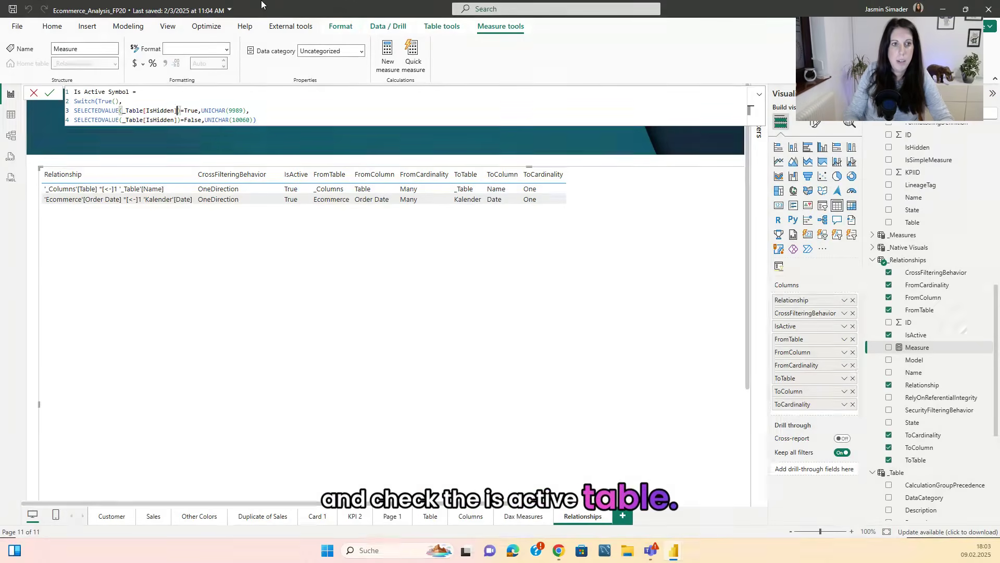
{"action": "key", "text": "BackSpace"}
{"action": "key", "text": "BackSpace"}
{"action": "key", "text": "BackSpace"}
{"action": "key", "text": "BackSpace"}
{"action": "key", "text": "BackSpace"}
{"action": "key", "text": "BackSpace"}
{"action": "key", "text": "BackSpace"}
{"action": "key", "text": "BackSpace"}
{"action": "key", "text": "BackSpace"}
{"action": "key", "text": "BackSpace"}
{"action": "key", "text": "BackSpace"}
{"action": "key", "text": "BackSpace"}
{"action": "key", "text": "BackSpace"}
{"action": "key", "text": "BackSpace"}
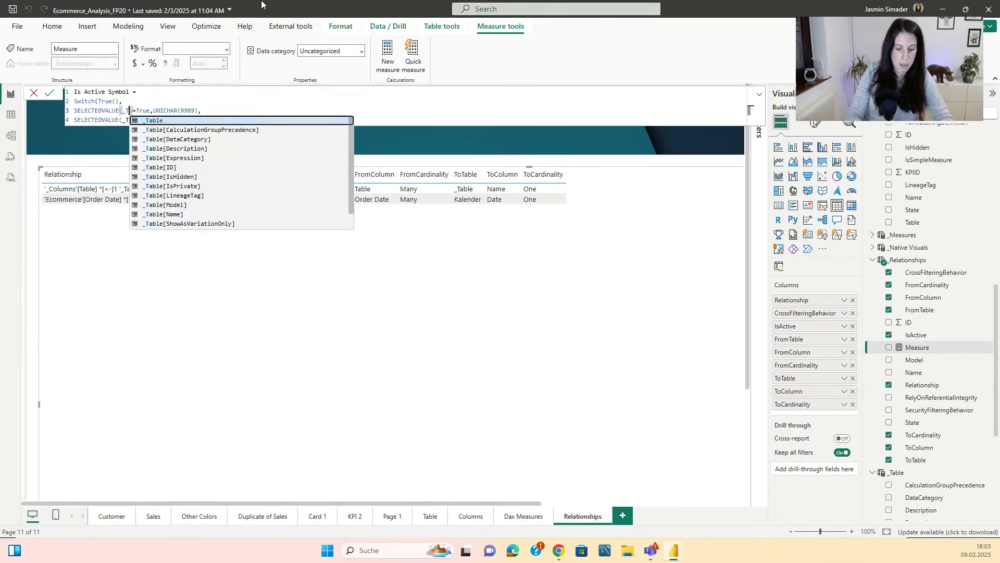
{"action": "key", "text": "BackSpace"}
{"action": "type", "text": "Acti"}
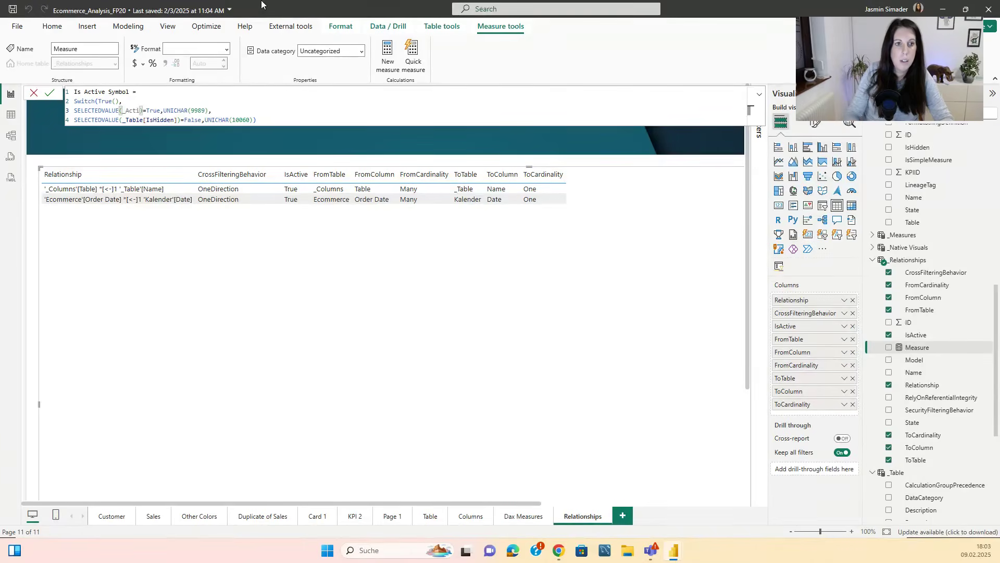
{"action": "key", "text": "BackSpace"}
{"action": "type", "text": "I"}
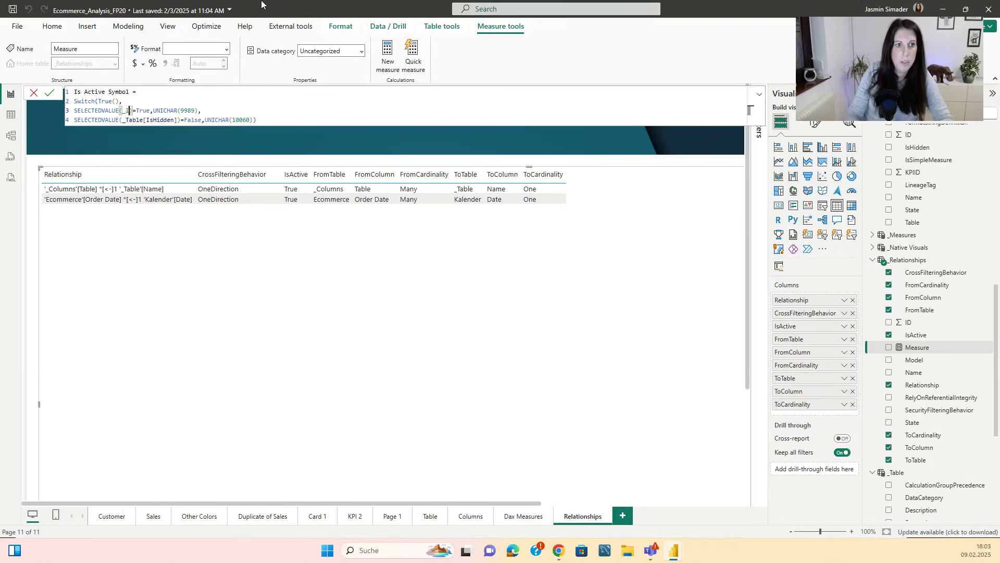
{"action": "key", "text": "BackSpace"}
{"action": "key", "text": "BackSpace"}
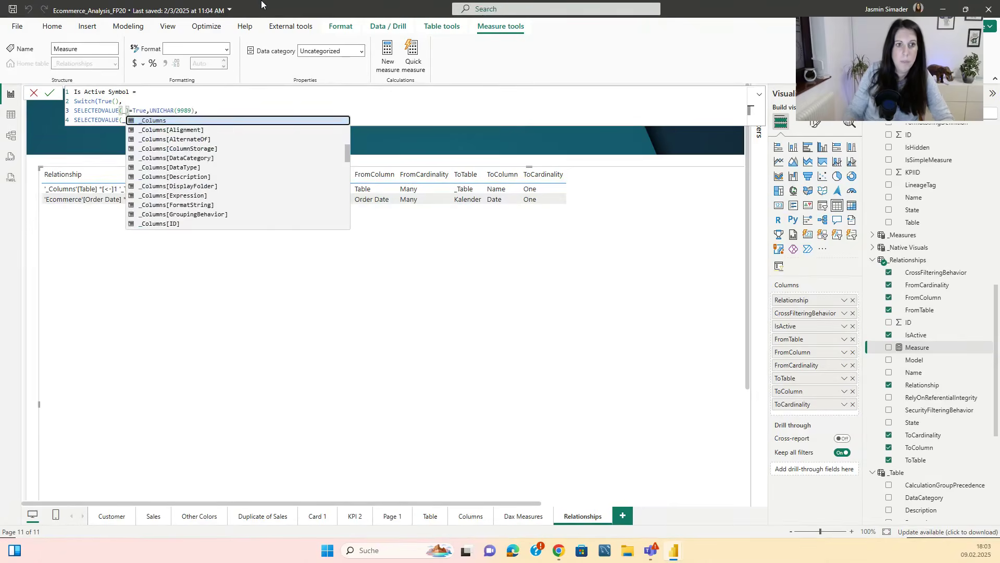
{"action": "type", "text": "Rela"}
{"action": "key", "text": "Down"}
{"action": "key", "text": "Down"}
{"action": "key", "text": "Down"}
{"action": "key", "text": "Down"}
{"action": "key", "text": "Down"}
{"action": "key", "text": "Down"}
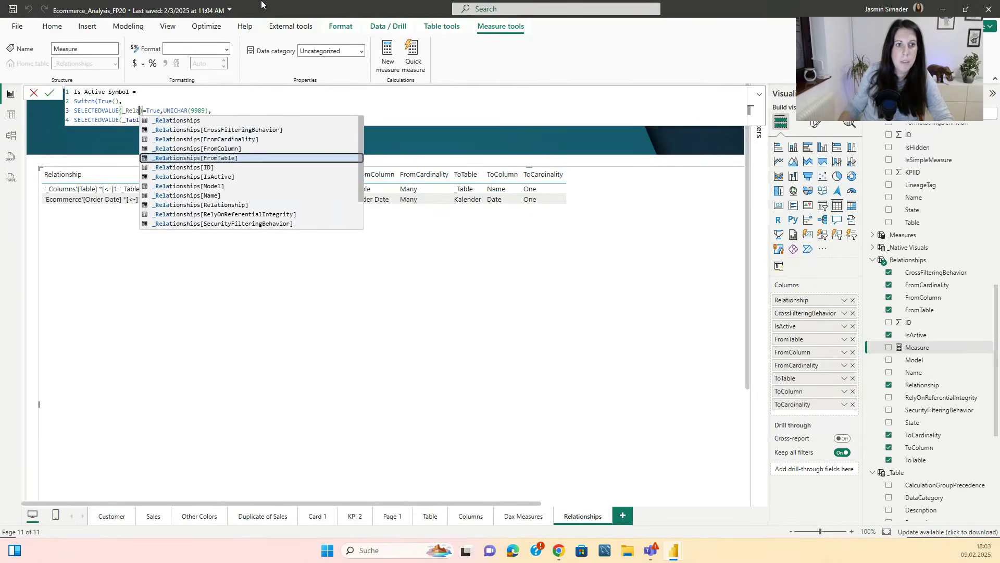
{"action": "key", "text": "Tab"}
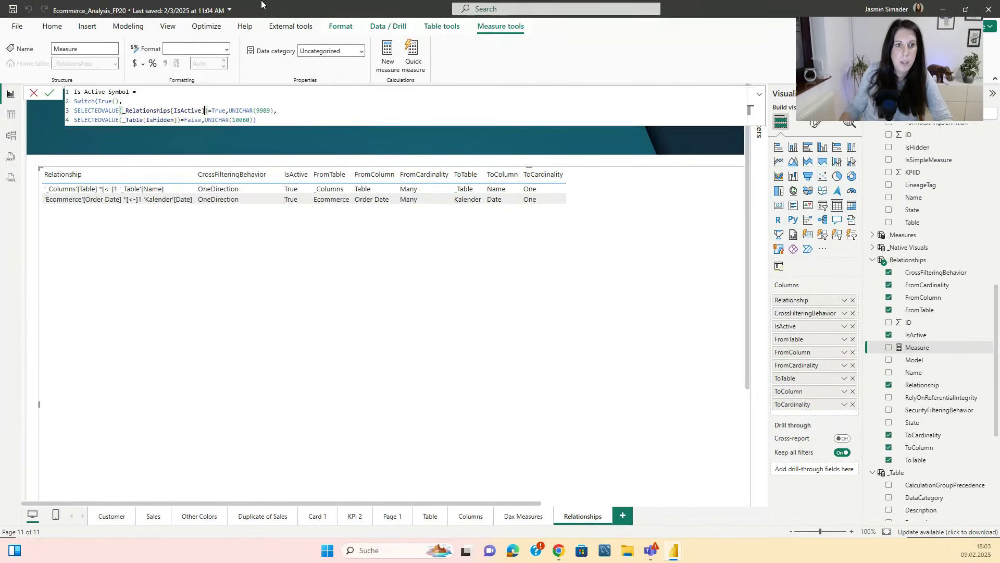
Point line 4 at _Relationships[IsActive] as well and commit the measure
{"action": "left_click", "coordinate": [175, 120]}
{"action": "key", "text": "BackSpace"}
{"action": "key", "text": "BackSpace"}
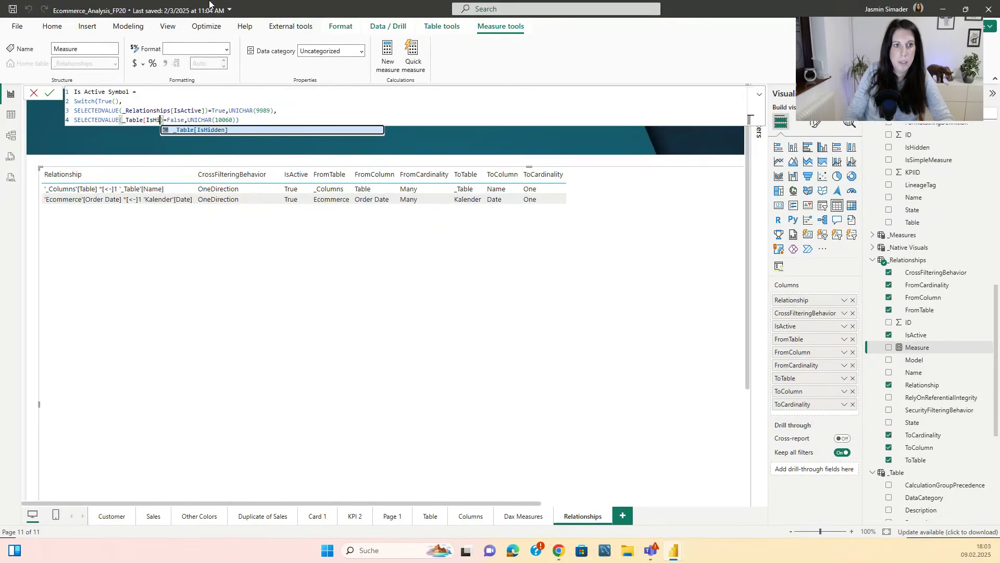
{"action": "key", "text": "BackSpace"}
{"action": "key", "text": "BackSpace"}
{"action": "key", "text": "BackSpace"}
{"action": "key", "text": "BackSpace"}
{"action": "key", "text": "BackSpace"}
{"action": "key", "text": "BackSpace"}
{"action": "key", "text": "BackSpace"}
{"action": "key", "text": "BackSpace"}
{"action": "key", "text": "BackSpace"}
{"action": "key", "text": "BackSpace"}
{"action": "key", "text": "BackSpace"}
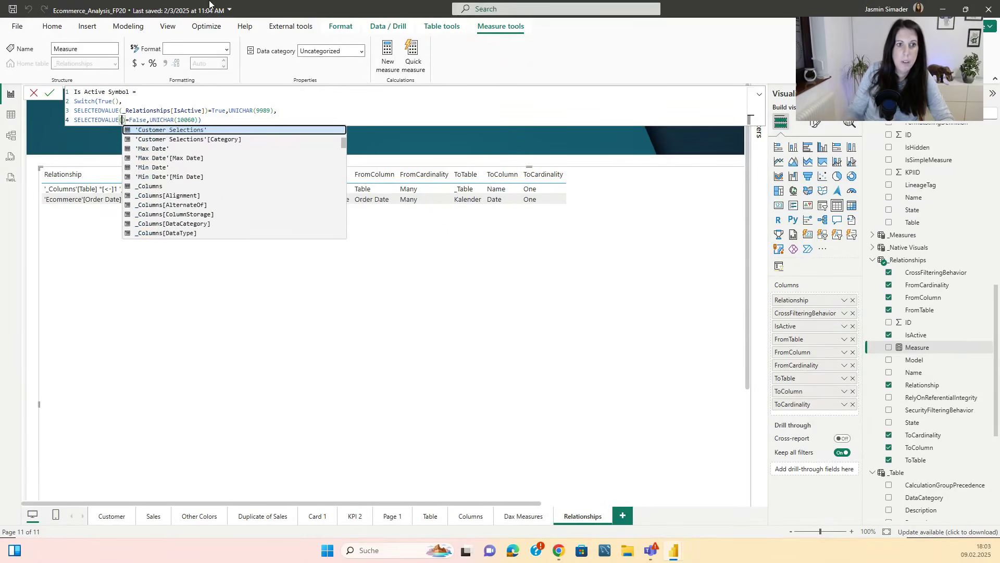
{"action": "type", "text": "Rela"}
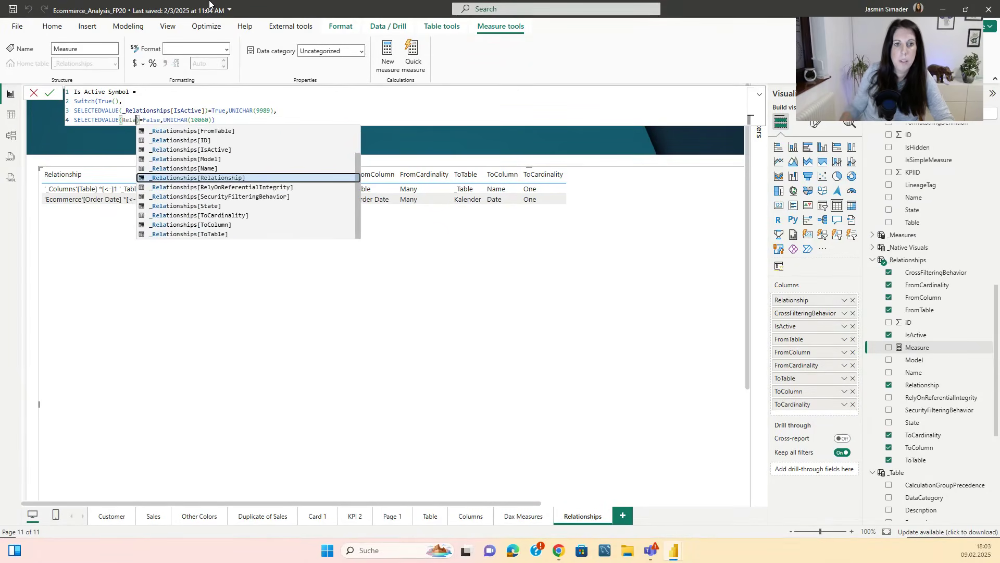
{"action": "key", "text": "Up"}
{"action": "key", "text": "Up"}
{"action": "key", "text": "Up"}
{"action": "key", "text": "Tab"}
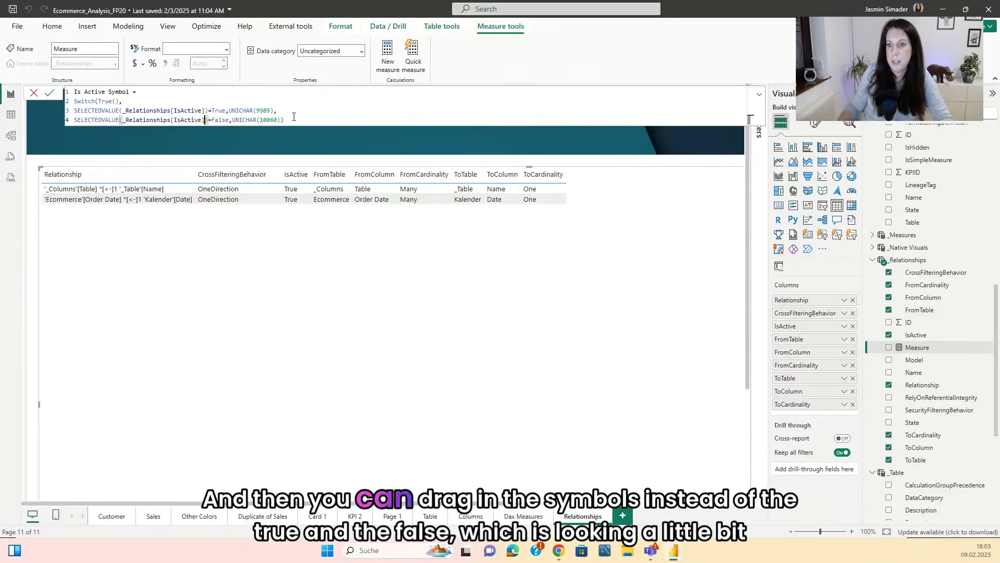
{"action": "key", "text": "Return"}
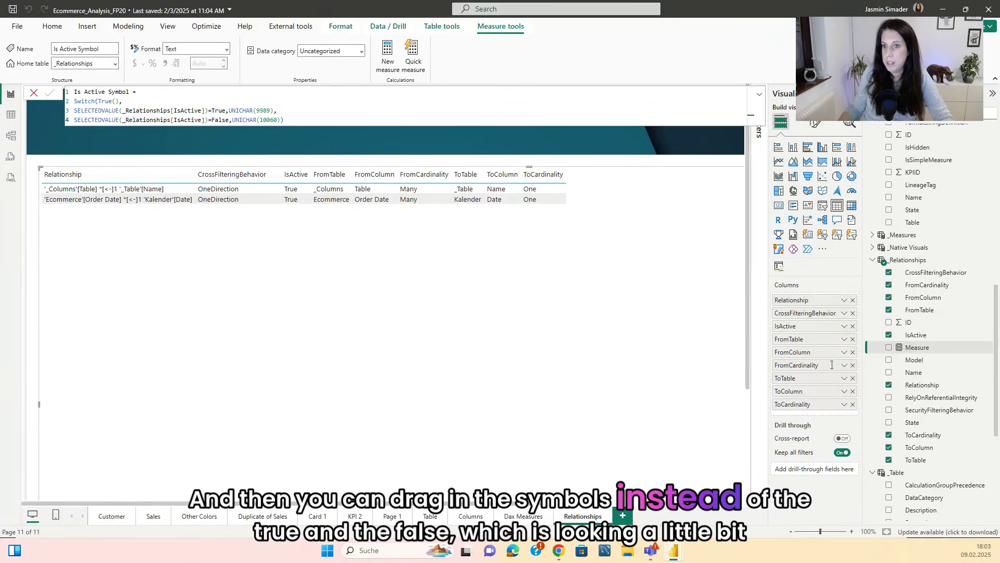
Add Is Active Symbol to the table and select it under Specific column formatting to center it
{"action": "left_click_drag", "start_coordinate": [927, 335], "coordinate": [818, 335]}
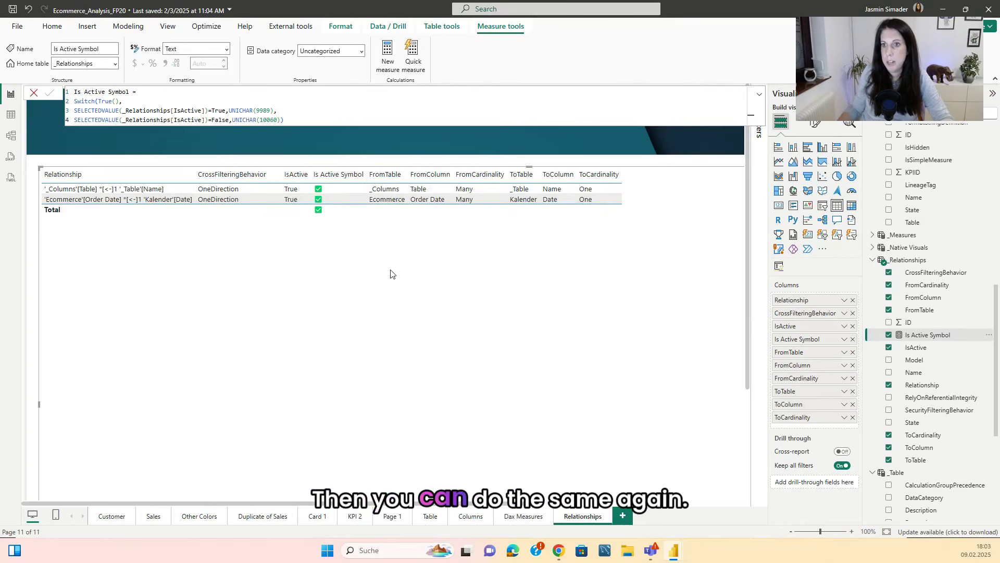
{"action": "left_click", "coordinate": [818, 124]}
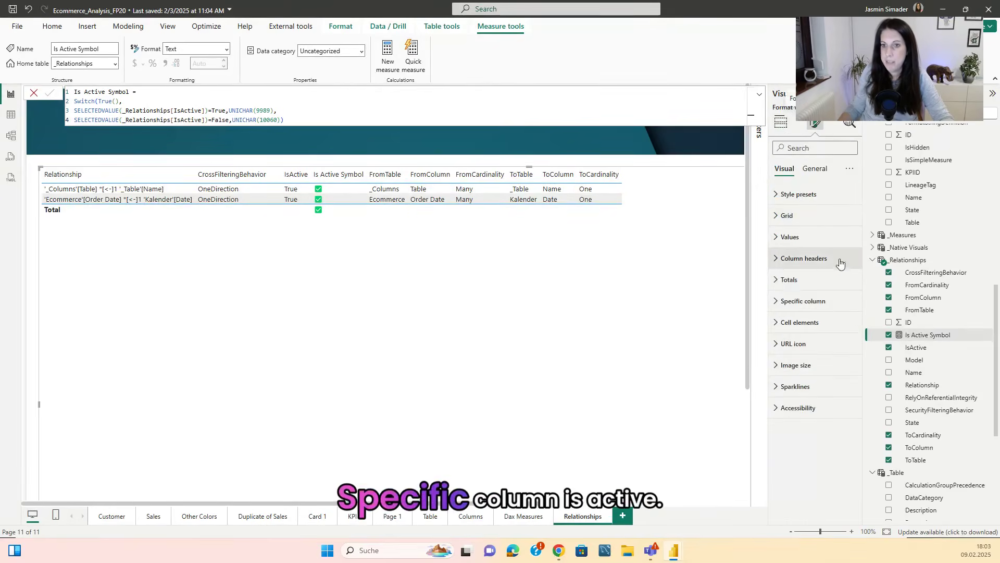
{"action": "left_click", "coordinate": [782, 301]}
{"action": "left_click", "coordinate": [807, 354]}
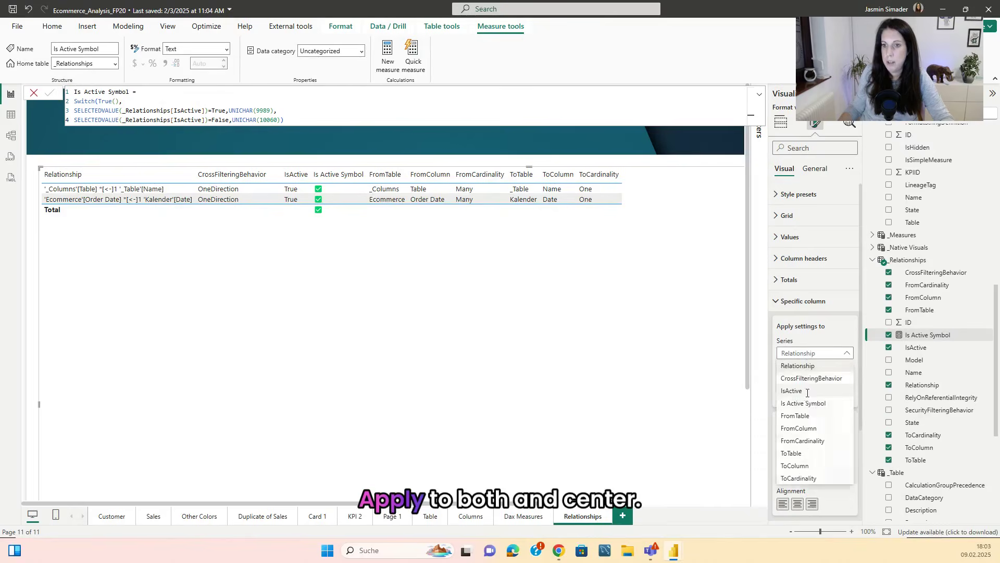
{"action": "left_click", "coordinate": [807, 390]}
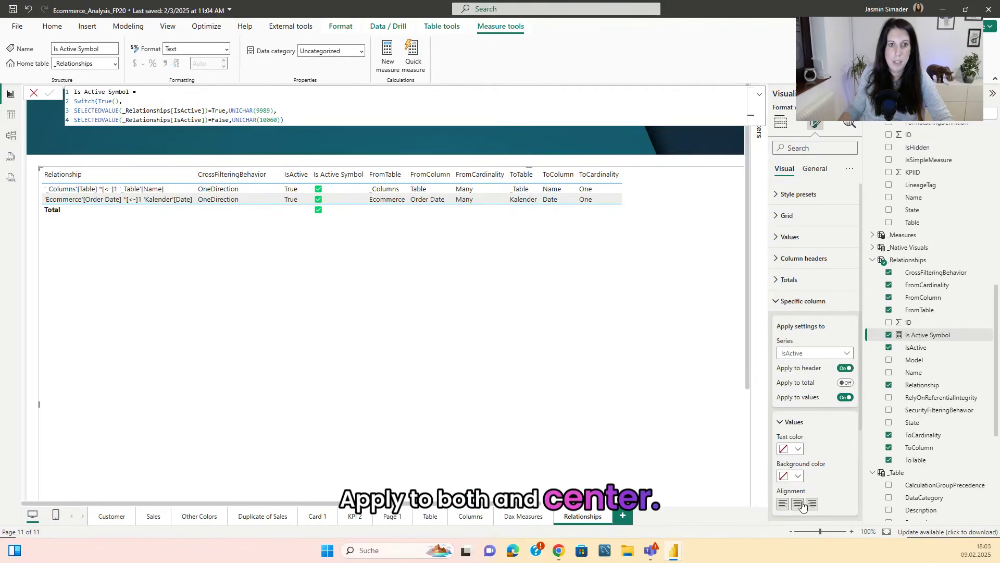
{"action": "left_click", "coordinate": [812, 353]}
{"action": "left_click", "coordinate": [816, 403]}
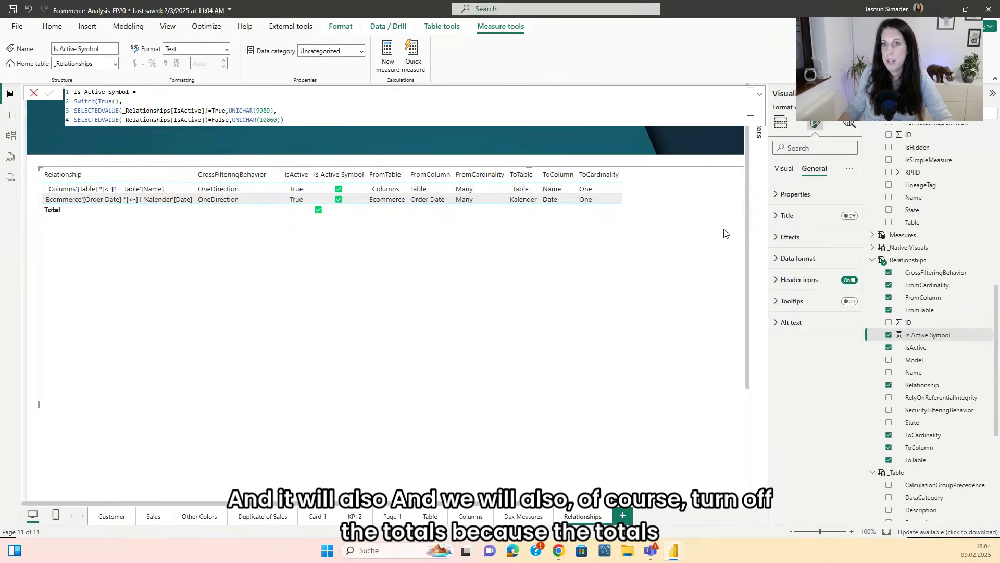
Turn the Relationships table's total values off
{"action": "left_click", "coordinate": [812, 172]}
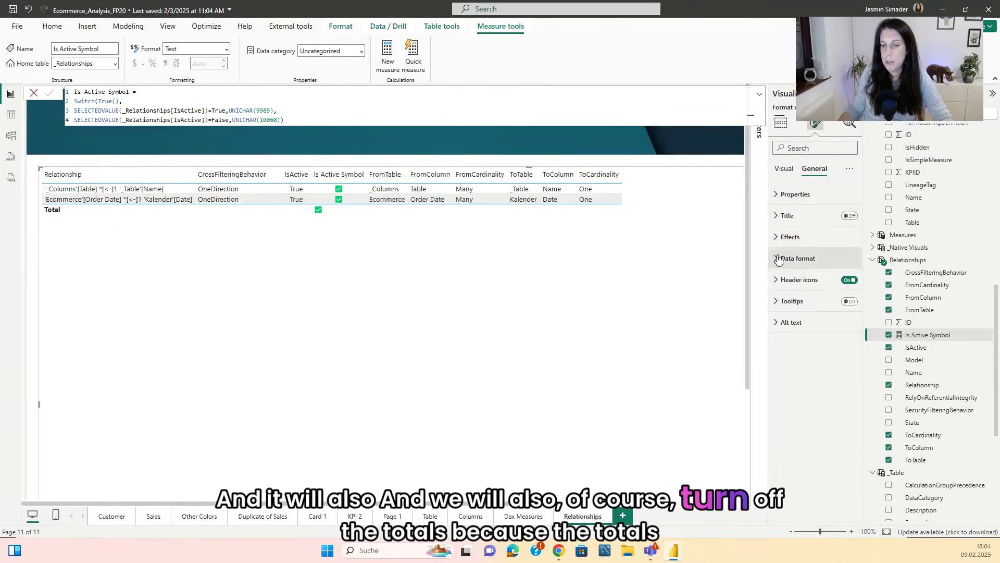
{"action": "left_click", "coordinate": [784, 168]}
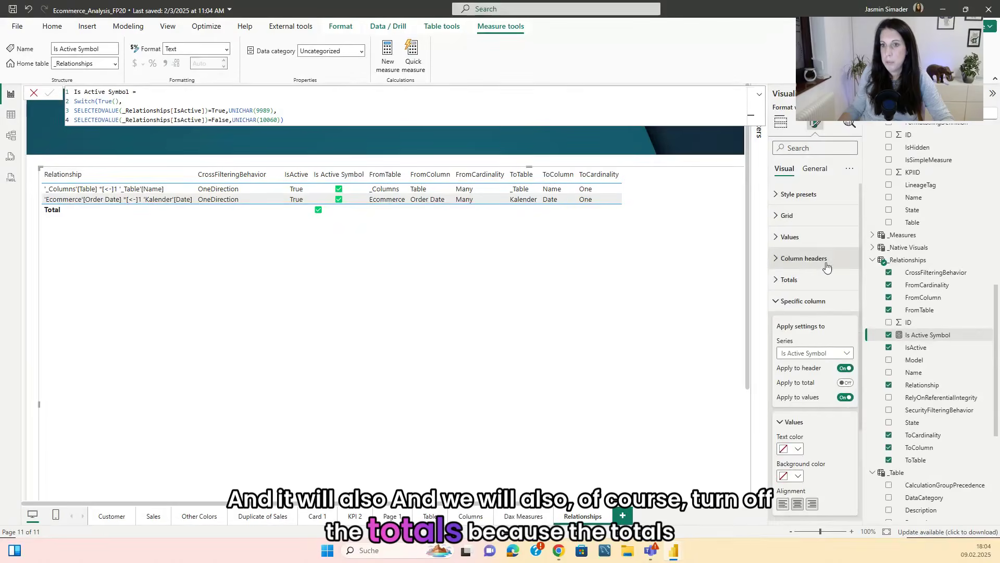
{"action": "left_click", "coordinate": [789, 280]}
{"action": "scroll", "coordinate": [801, 295], "scroll_direction": "down", "scroll_amount": 1}
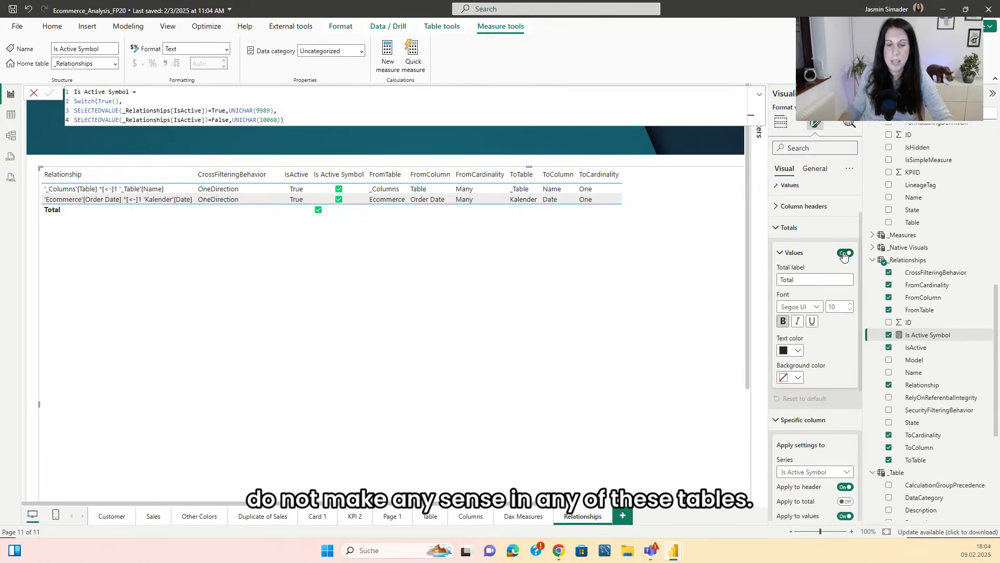
{"action": "left_click", "coordinate": [843, 254]}
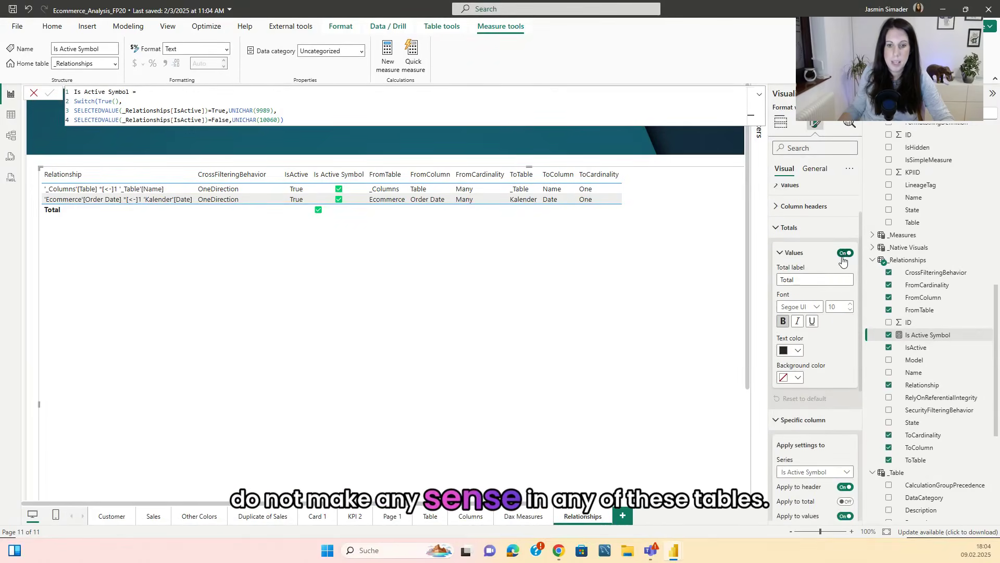
Turn totals off for the Dax Measures page's table too
{"action": "left_click", "coordinate": [524, 516]}
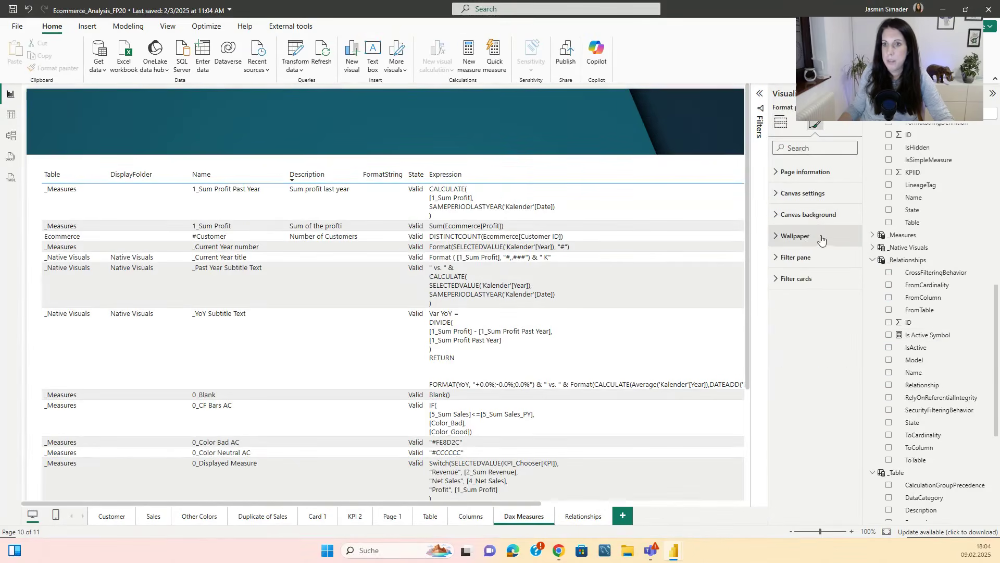
{"action": "left_click", "coordinate": [629, 174]}
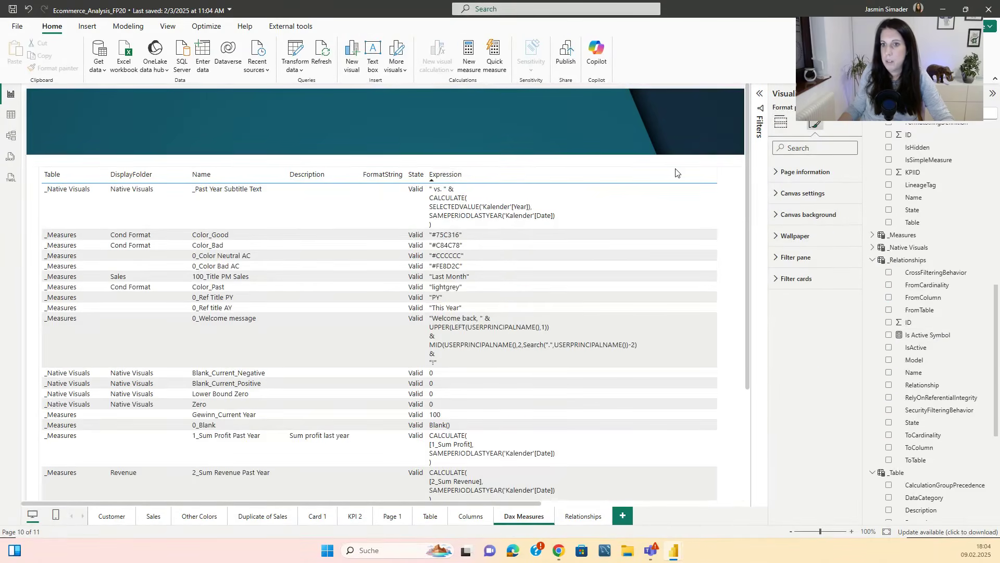
{"action": "left_click", "coordinate": [675, 173]}
{"action": "left_click", "coordinate": [789, 279]}
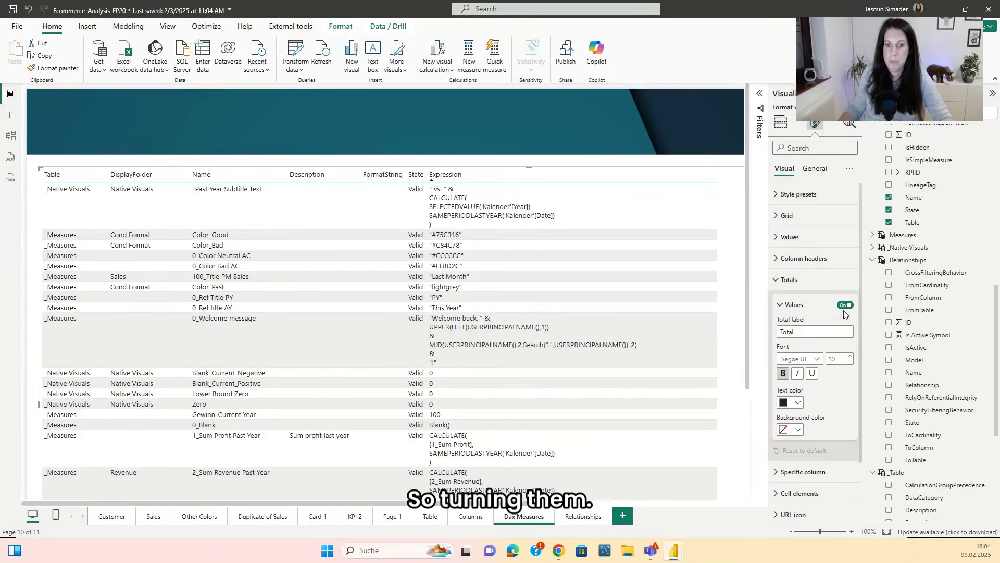
{"action": "left_click", "coordinate": [839, 307]}
{"action": "left_click", "coordinate": [475, 519]}
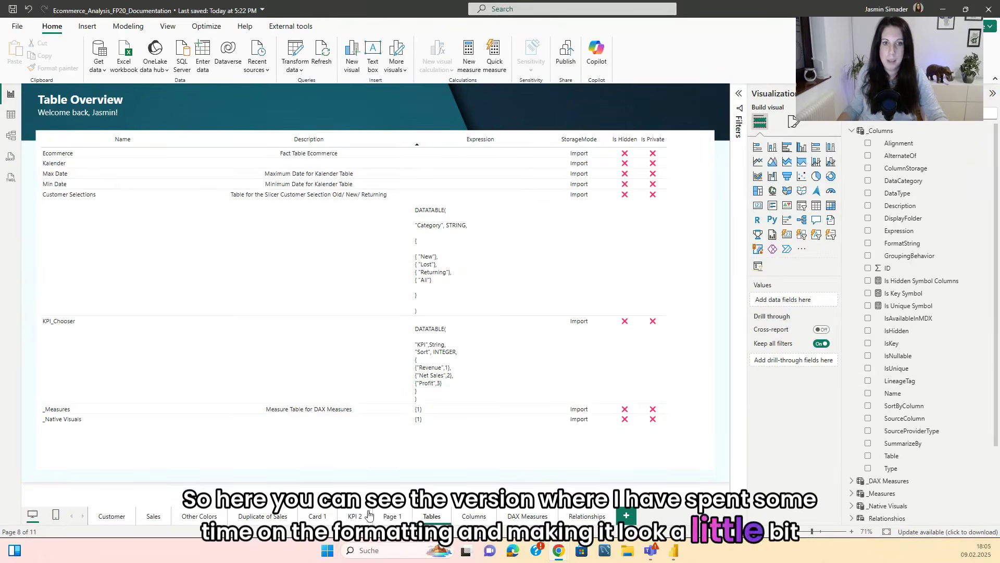
{"action": "left_click", "coordinate": [473, 515]}
{"action": "left_click", "coordinate": [527, 516]}
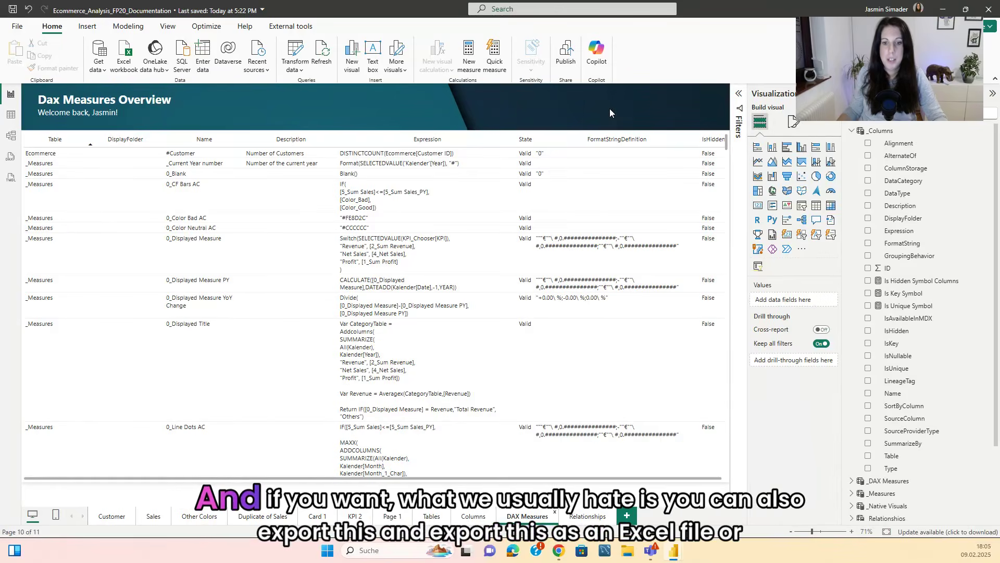
{"action": "left_click", "coordinate": [432, 515]}
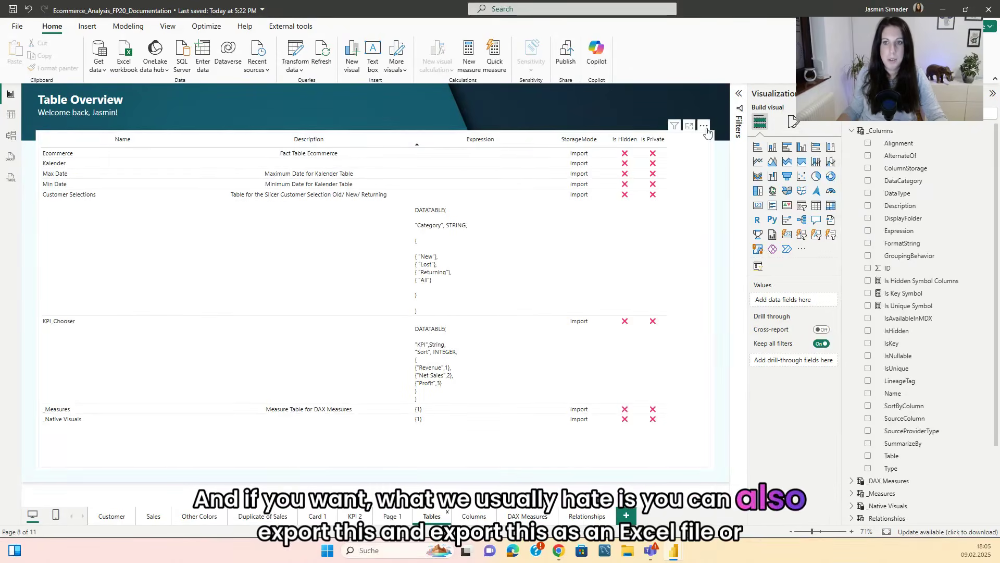
{"action": "left_click", "coordinate": [707, 133]}
{"action": "left_click", "coordinate": [744, 139]}
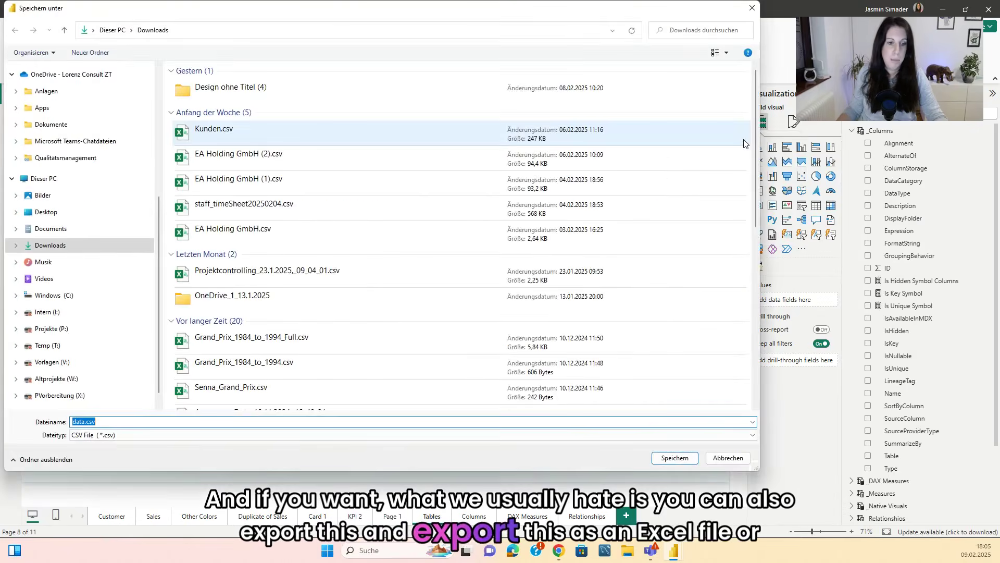
{"action": "left_click", "coordinate": [740, 462]}
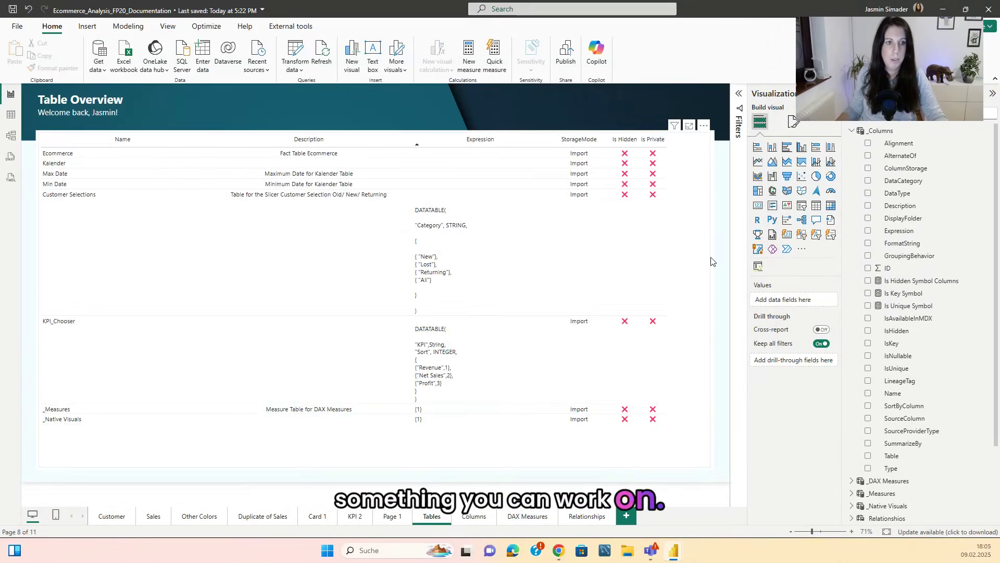